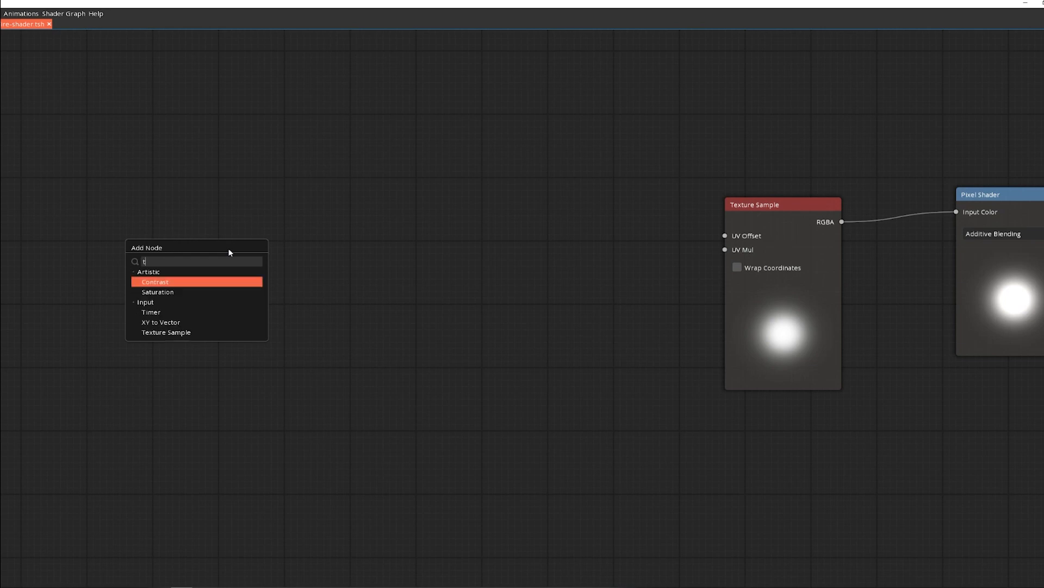
# Add a Tiling and Offset node and place it ahead of the Texture Sample node
pyautogui.press('BackSpace')
pyautogui.press('BackSpace')
pyautogui.press('BackSpace')
pyautogui.write('ile')
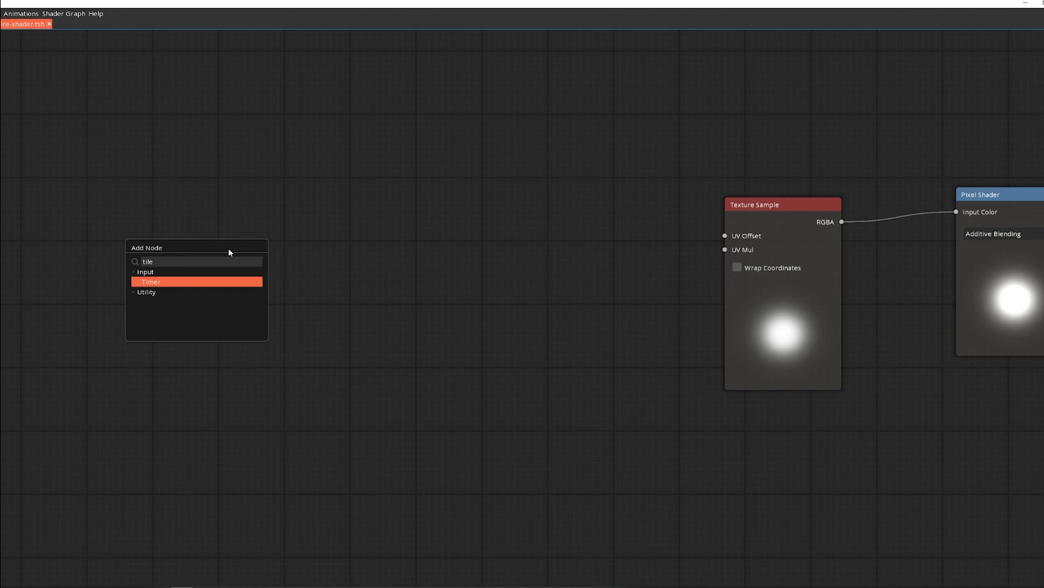
pyautogui.press('BackSpace')
pyautogui.press('BackSpace')
pyautogui.press('BackSpace')
pyautogui.press('BackSpace')
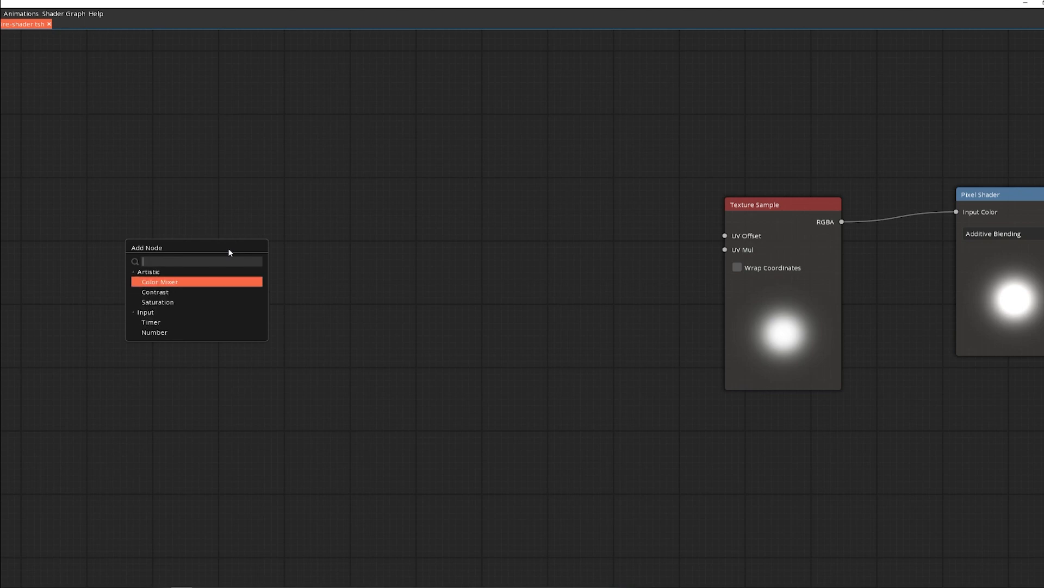
pyautogui.write('off')
pyautogui.press('Return')
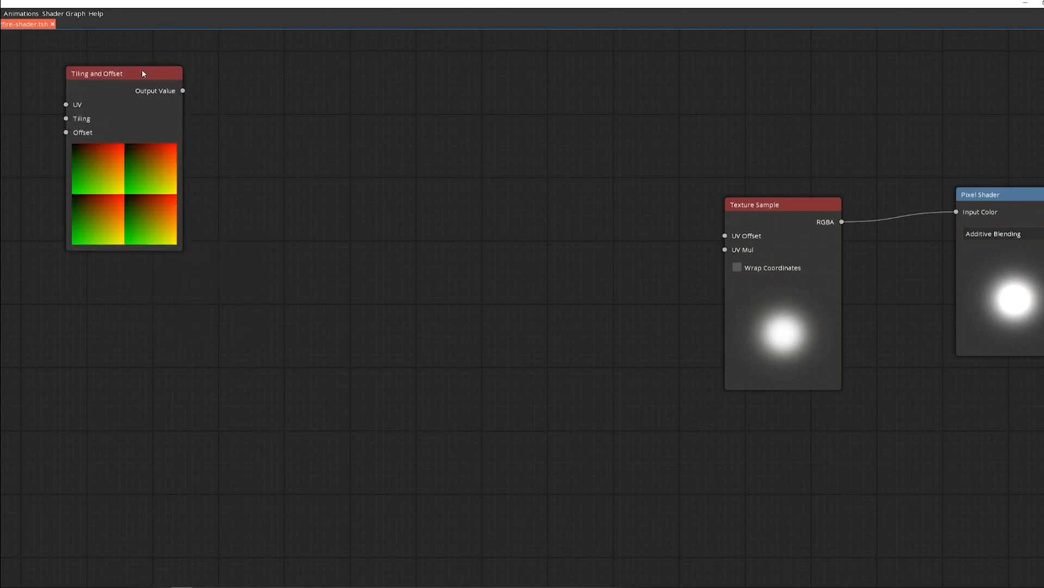
pyautogui.moveTo(143, 74); pyautogui.dragTo(524, 228)
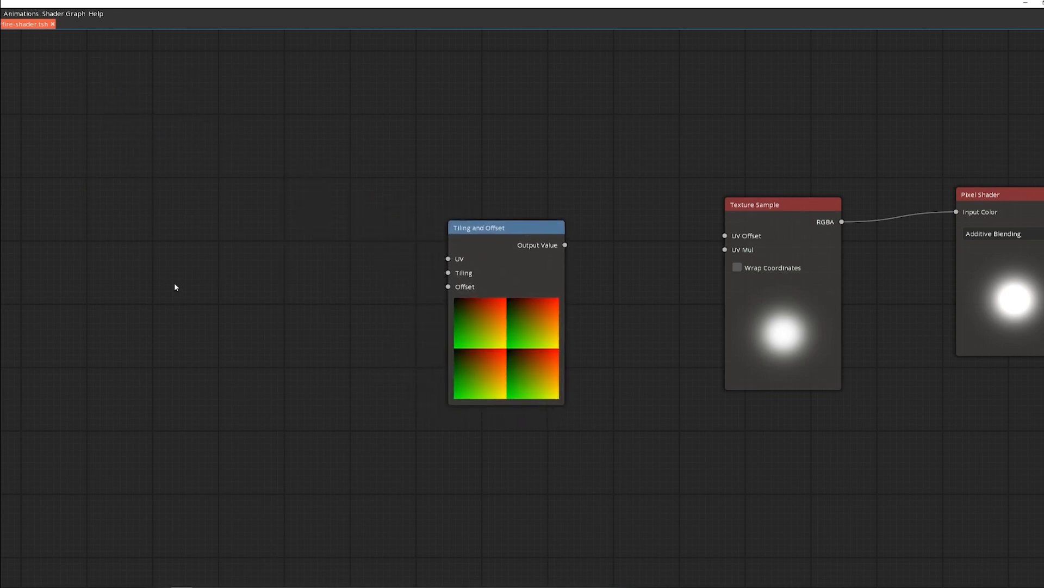
# Add a Timer node and place it upstream of the Tiling and Offset node
pyautogui.rightClick(182, 241)
pyautogui.write('tim')
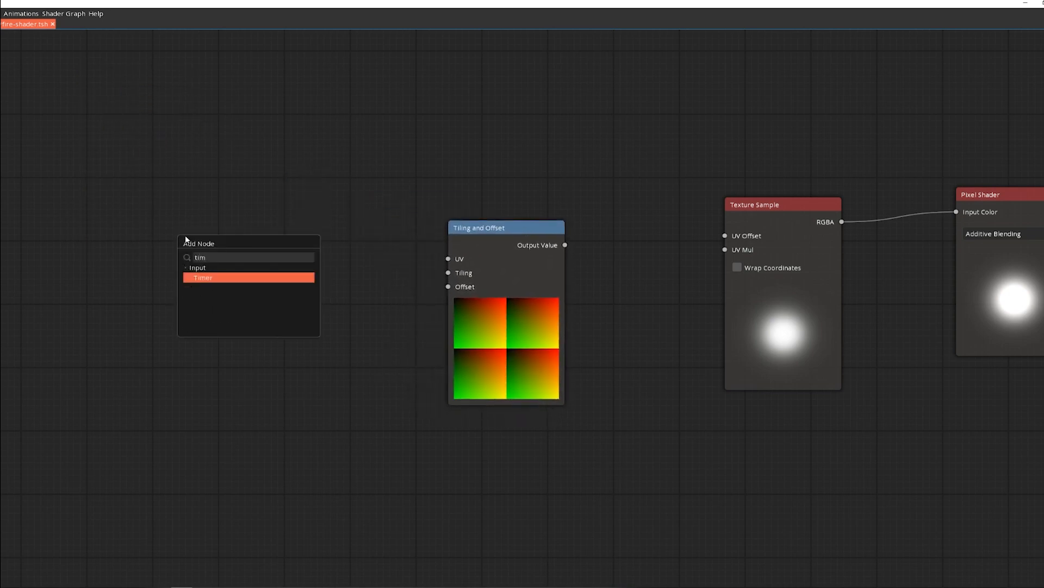
pyautogui.press('Return')
pyautogui.moveTo(196, 212); pyautogui.dragTo(234, 160)
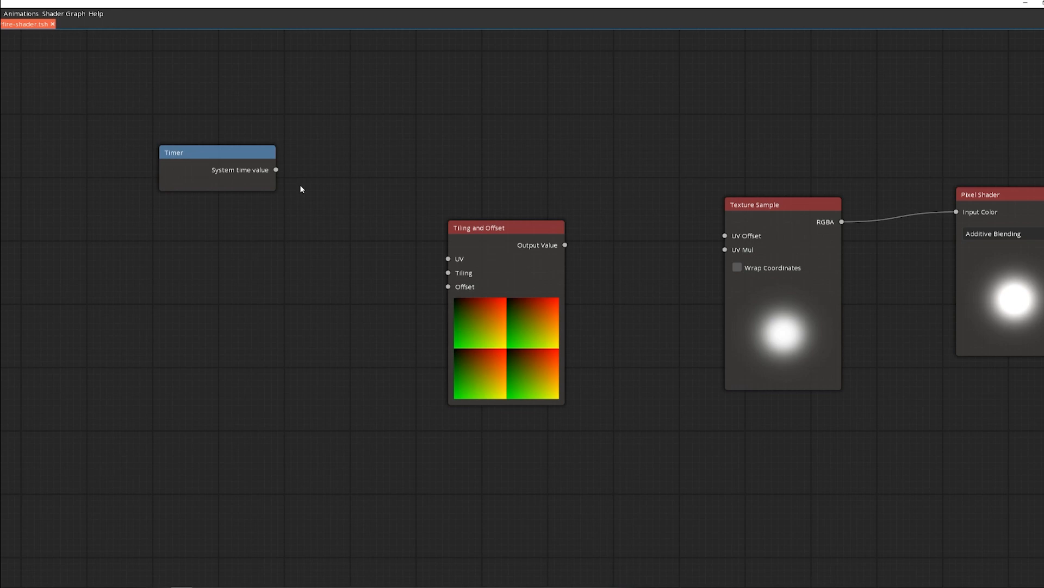
# Add a Number node feeding the Tiling input of Tiling and Offset, and set its value to 1
pyautogui.click(455, 278)
pyautogui.rightClick(297, 266)
pyautogui.write('num')
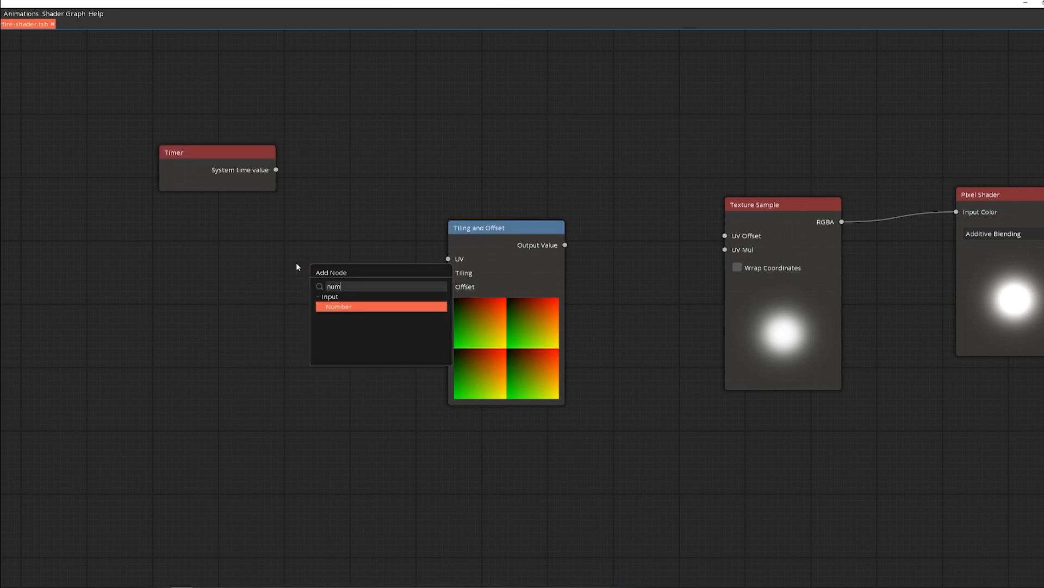
pyautogui.press('Return')
pyautogui.click(328, 254)
pyautogui.write('1')
pyautogui.press('Return')
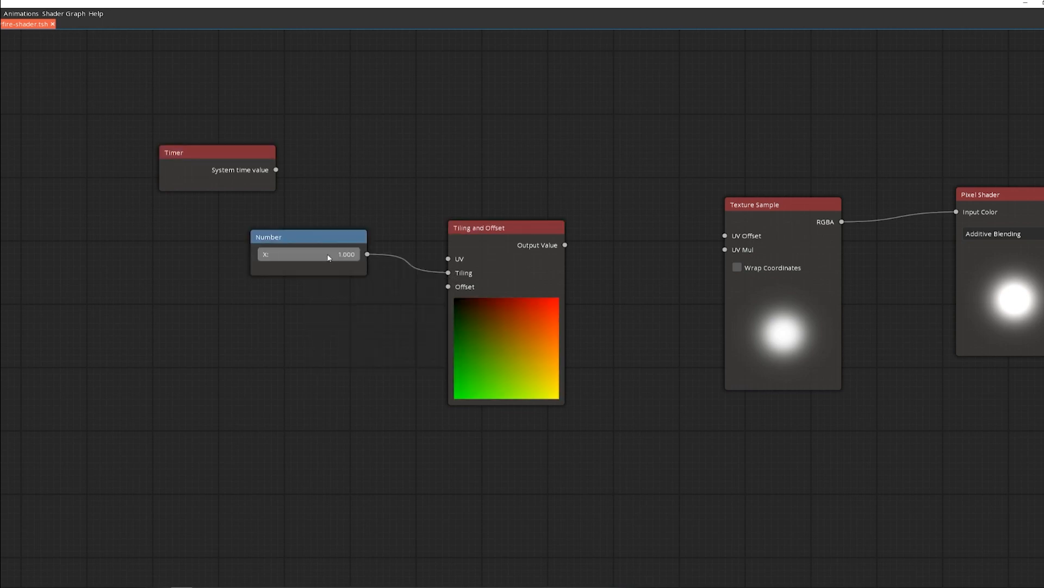
pyautogui.moveTo(354, 240); pyautogui.dragTo(378, 237)
# Move the Timer node below the Number node's level and add an XY to Vector node directly beneath it
pyautogui.moveTo(239, 155); pyautogui.dragTo(208, 313)
pyautogui.rightClick(159, 432)
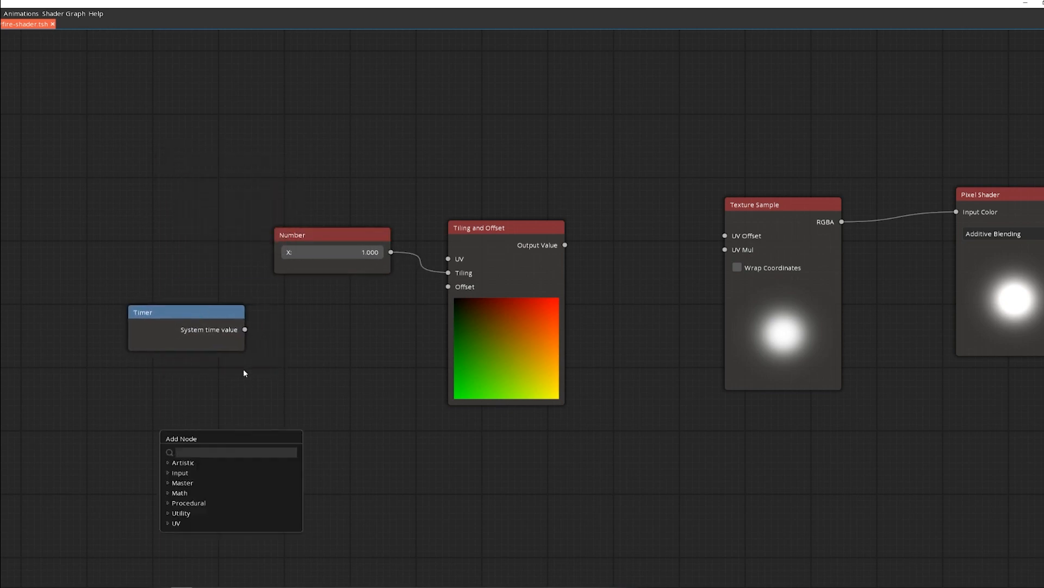
pyautogui.write('vec')
pyautogui.press('Return')
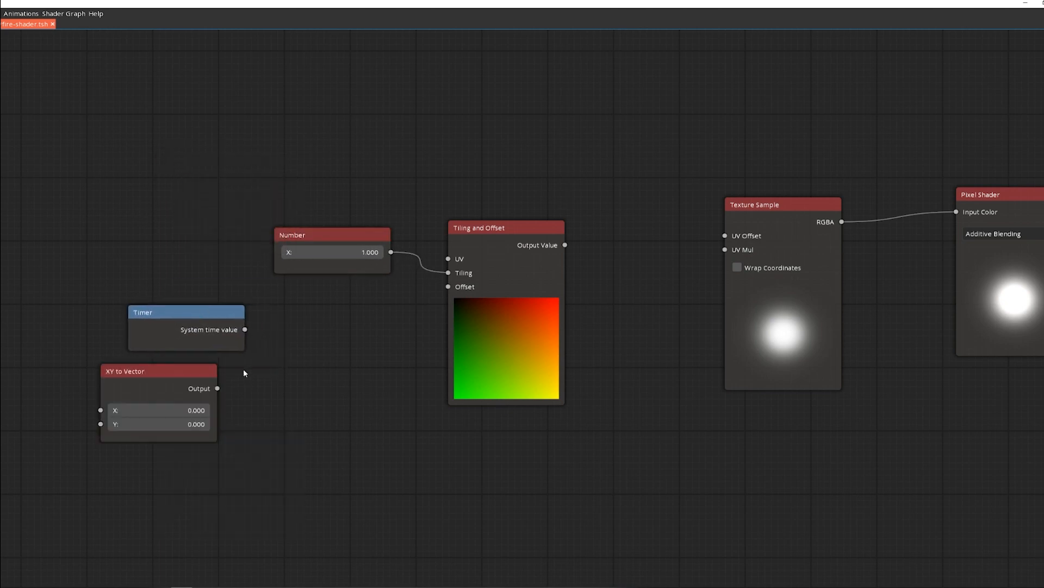
pyautogui.moveTo(196, 370); pyautogui.dragTo(224, 380)
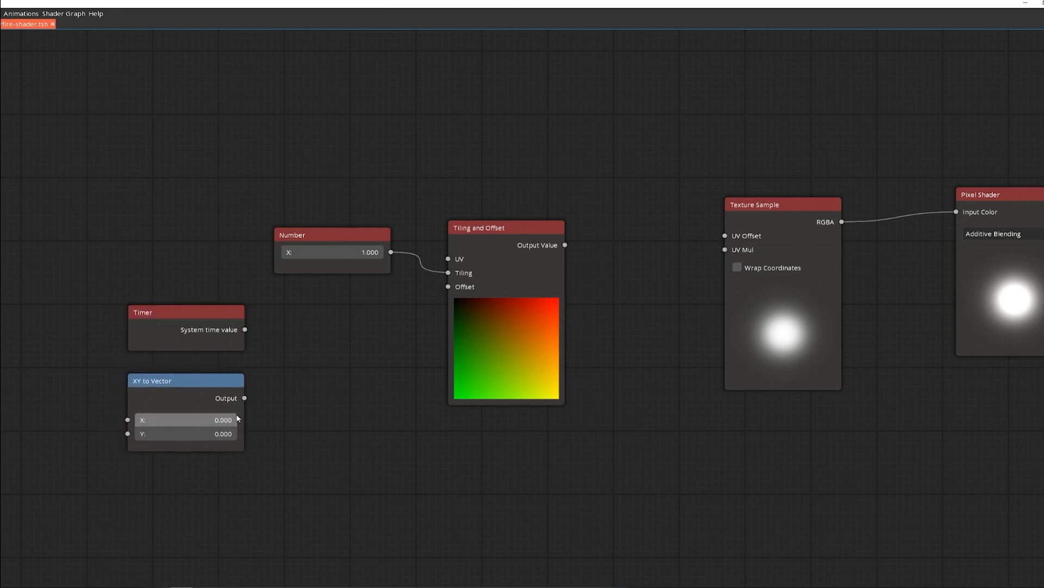
# Set both X and Y of the XY to Vector node to 0.5
pyautogui.doubleClick(212, 422)
pyautogui.write('0.3')
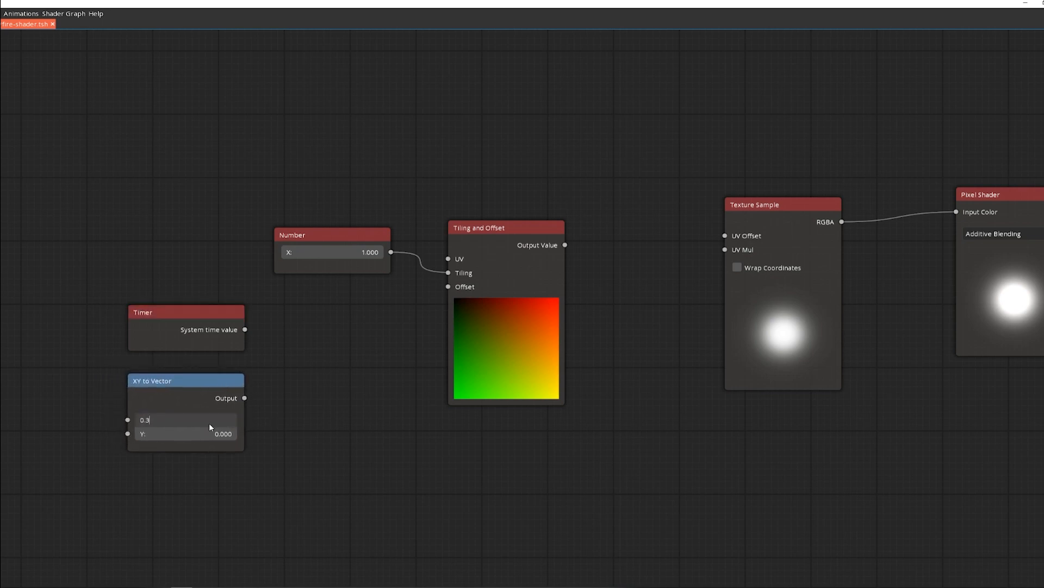
pyautogui.press('BackSpace')
pyautogui.write('5')
pyautogui.press('Return')
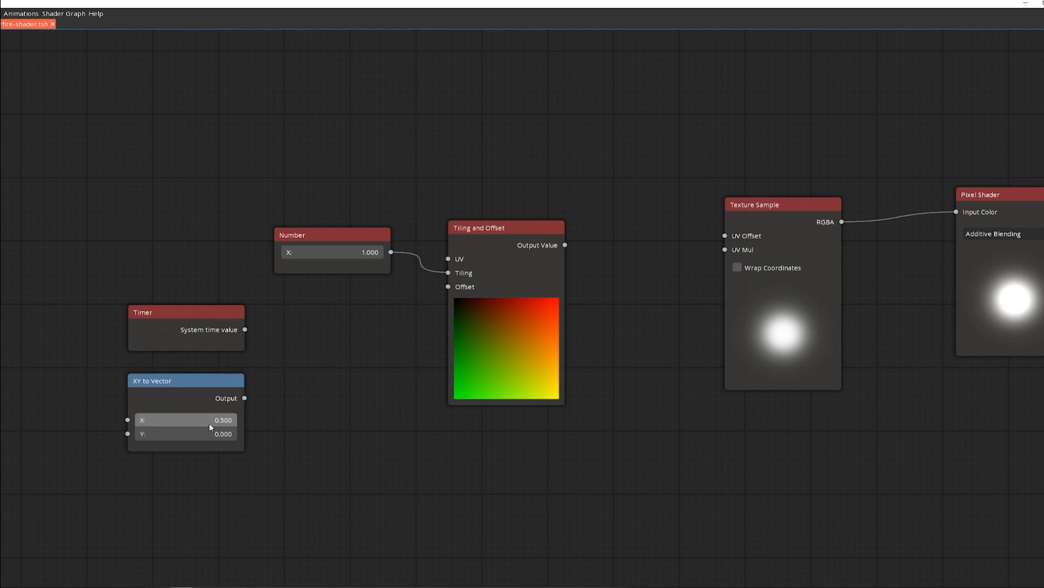
pyautogui.doubleClick(213, 435)
pyautogui.write('0.5')
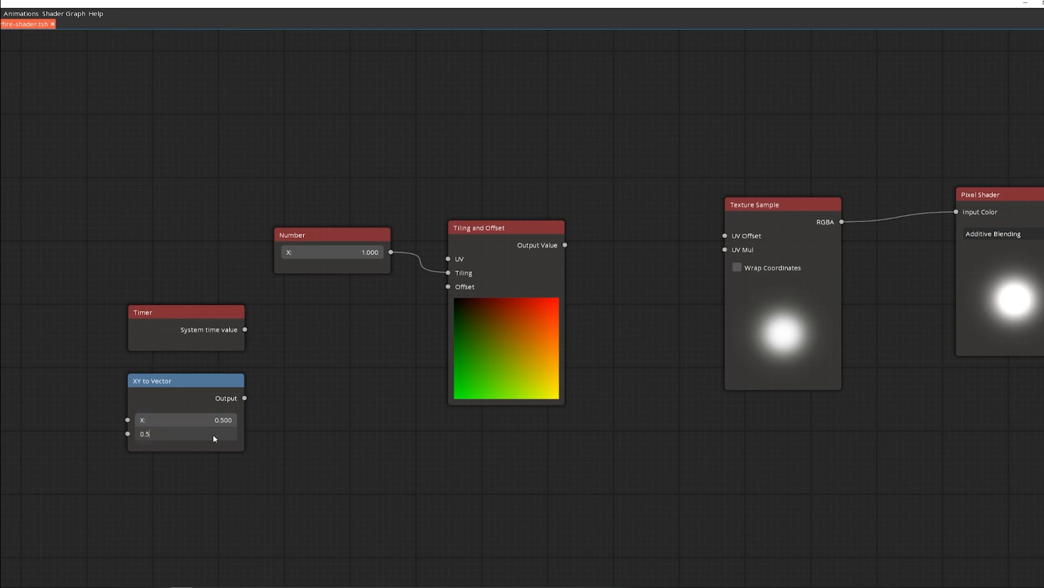
pyautogui.press('Return')
# Add a Math Node with the Timer feeding Value A and the XY to Vector output feeding Value B
pyautogui.moveTo(246, 330); pyautogui.dragTo(300, 372)
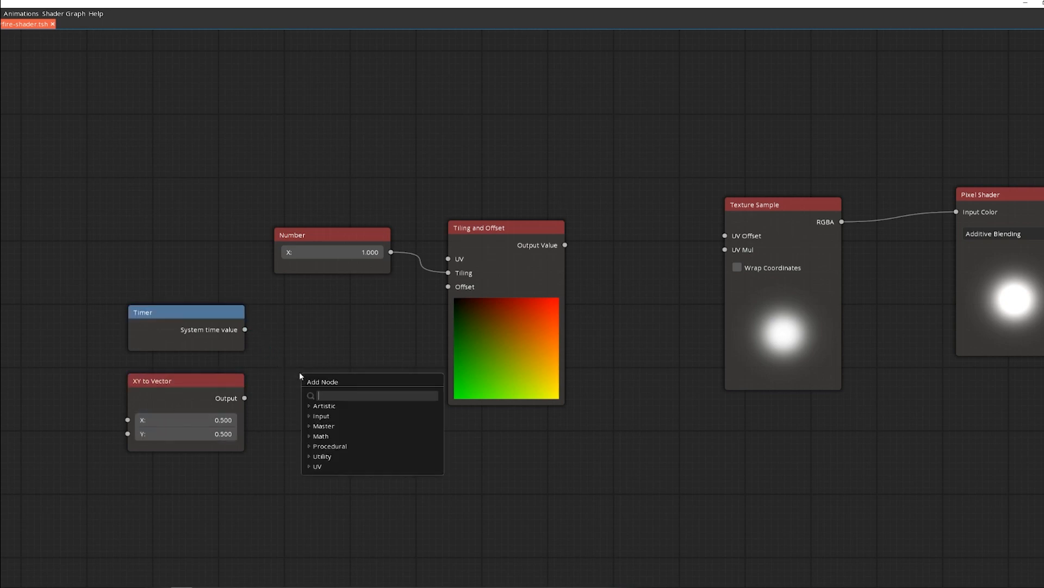
pyautogui.write('math')
pyautogui.press('Return')
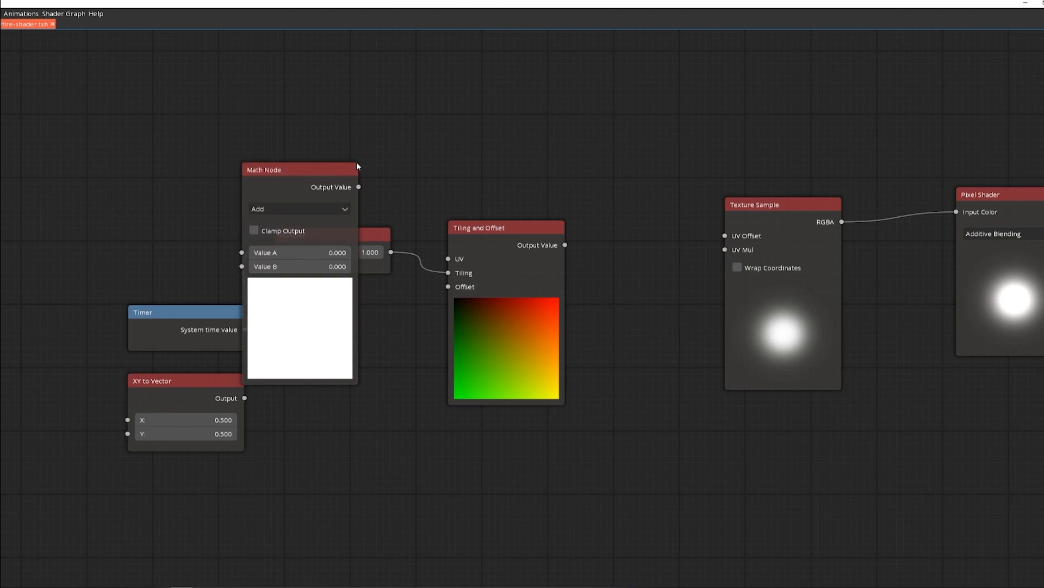
pyautogui.moveTo(357, 166); pyautogui.dragTo(354, 324)
pyautogui.moveTo(221, 383); pyautogui.dragTo(273, 418)
pyautogui.moveTo(213, 401); pyautogui.dragTo(161, 390, button='middle')
# Switch the Math Node to Multiply and connect its output to the Offset input of Tiling and Offset
pyautogui.click(250, 350)
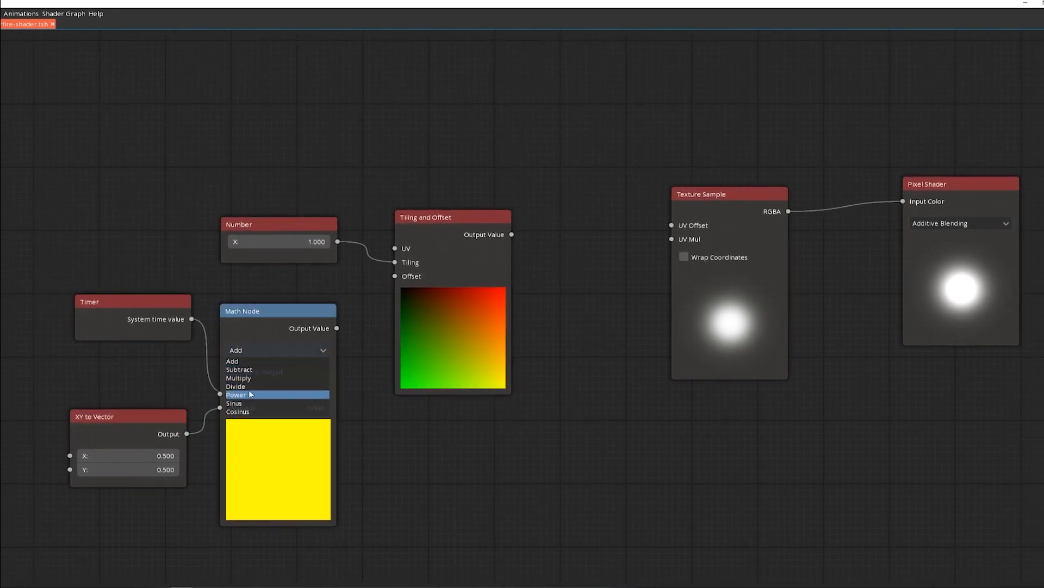
pyautogui.click(246, 377)
pyautogui.moveTo(263, 311); pyautogui.dragTo(263, 300)
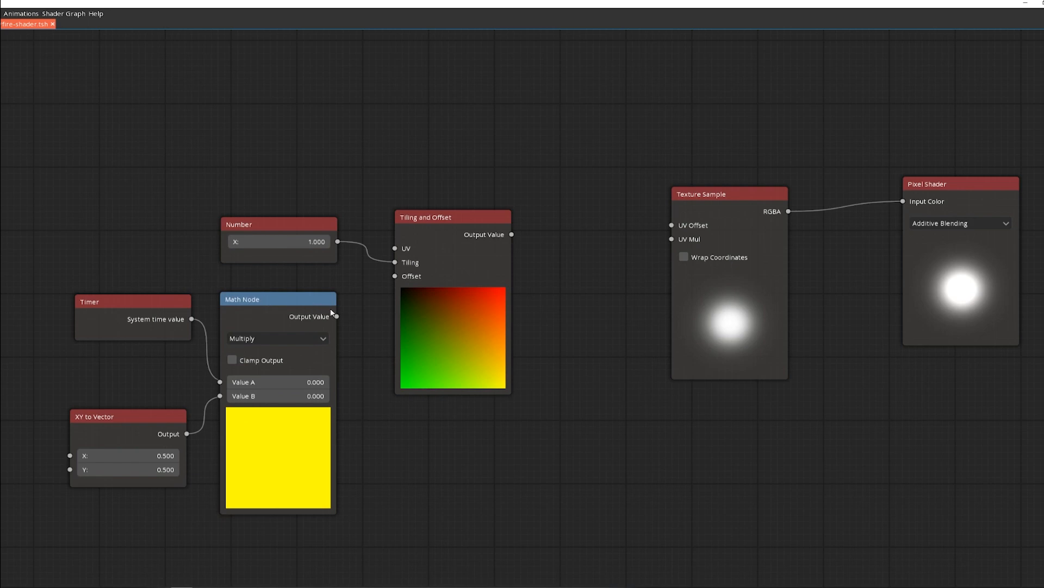
pyautogui.moveTo(332, 312); pyautogui.dragTo(395, 276)
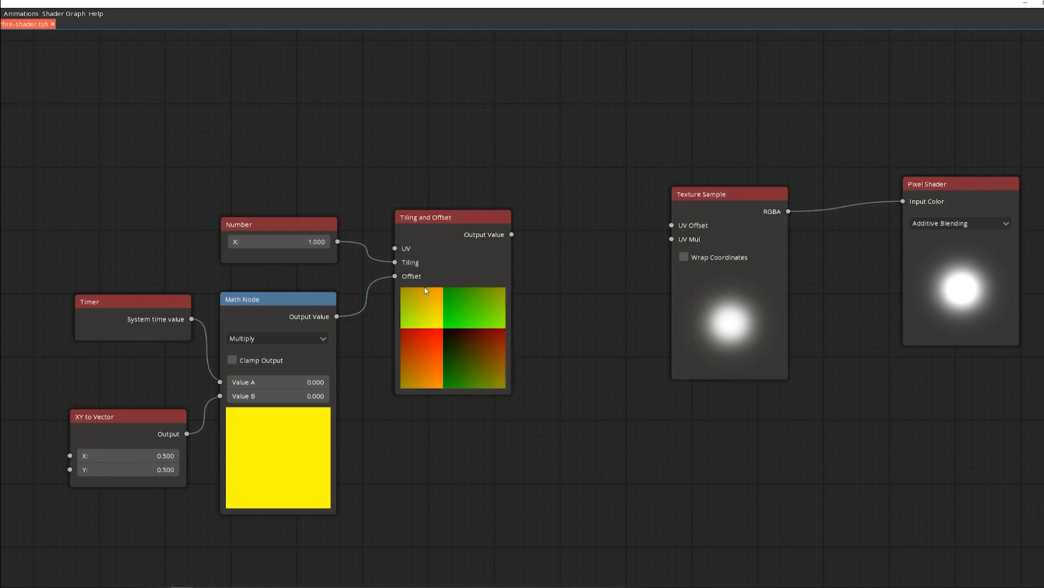
# Move the Texture Sample and Pixel Shader nodes together farther from Tiling and Offset to make room between them
pyautogui.moveTo(573, 144); pyautogui.dragTo(367, 210, button='middle')
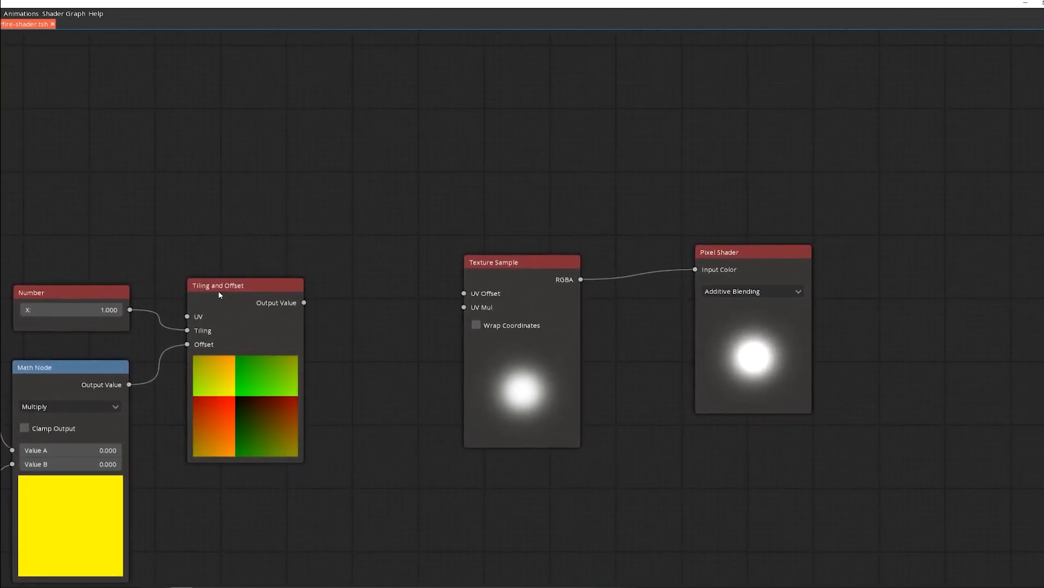
pyautogui.moveTo(219, 293); pyautogui.dragTo(211, 294)
pyautogui.click(545, 272)
pyautogui.keyDown('shift'); pyautogui.click(736, 251); pyautogui.keyUp('shift')
pyautogui.moveTo(736, 252); pyautogui.dragTo(1005, 203)
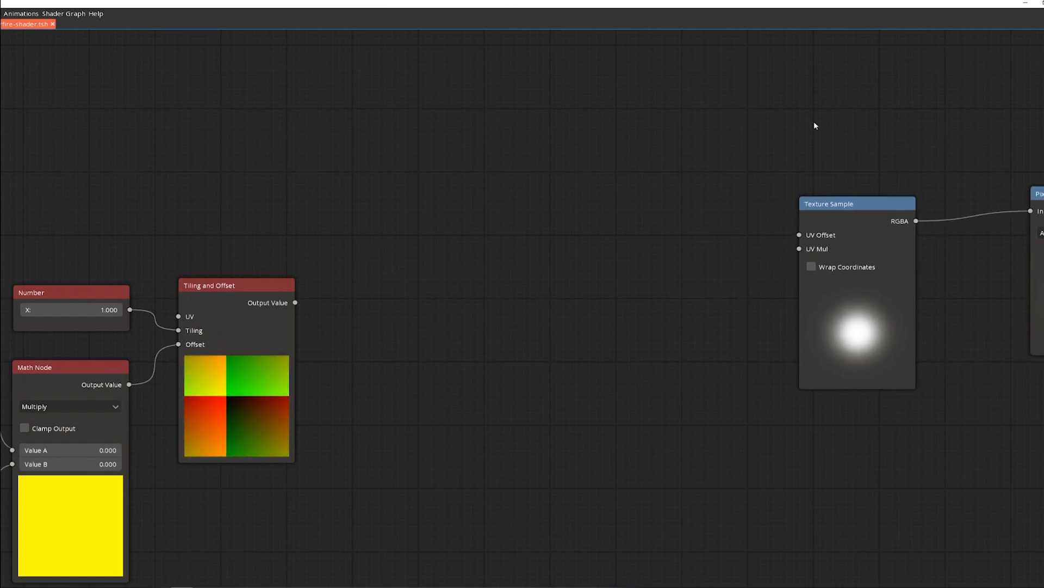
# Add a second Texture Sample node between Tiling and Offset and the existing Texture Sample
pyautogui.rightClick(476, 201)
pyautogui.write('te')
pyautogui.press('Return')
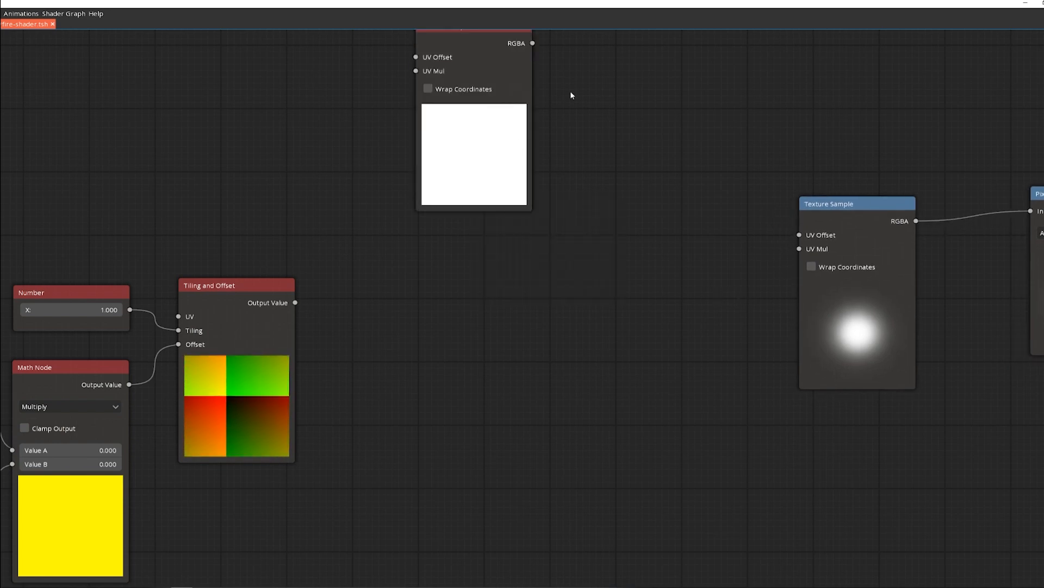
pyautogui.moveTo(570, 92); pyautogui.dragTo(579, 130, button='middle')
pyautogui.click(539, 112)
pyautogui.moveTo(508, 68); pyautogui.dragTo(550, 224)
# Load noise-gradient-small.png from the record folder into the new Texture Sample node
pyautogui.moveTo(48, 587)
pyautogui.click(92, 561)
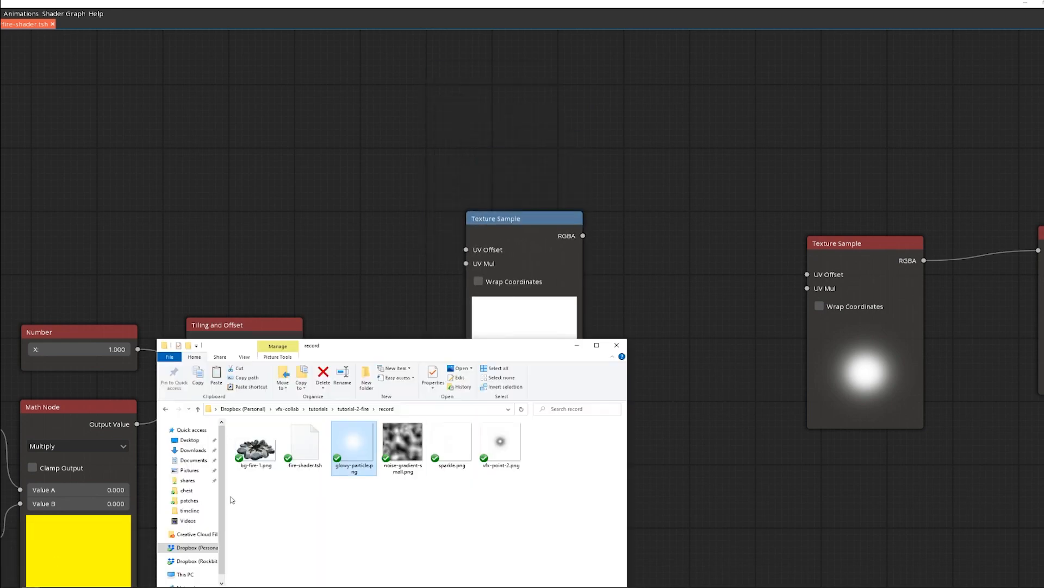
pyautogui.moveTo(389, 348); pyautogui.dragTo(422, 465)
pyautogui.moveTo(435, 557); pyautogui.dragTo(516, 341)
pyautogui.click(516, 342)
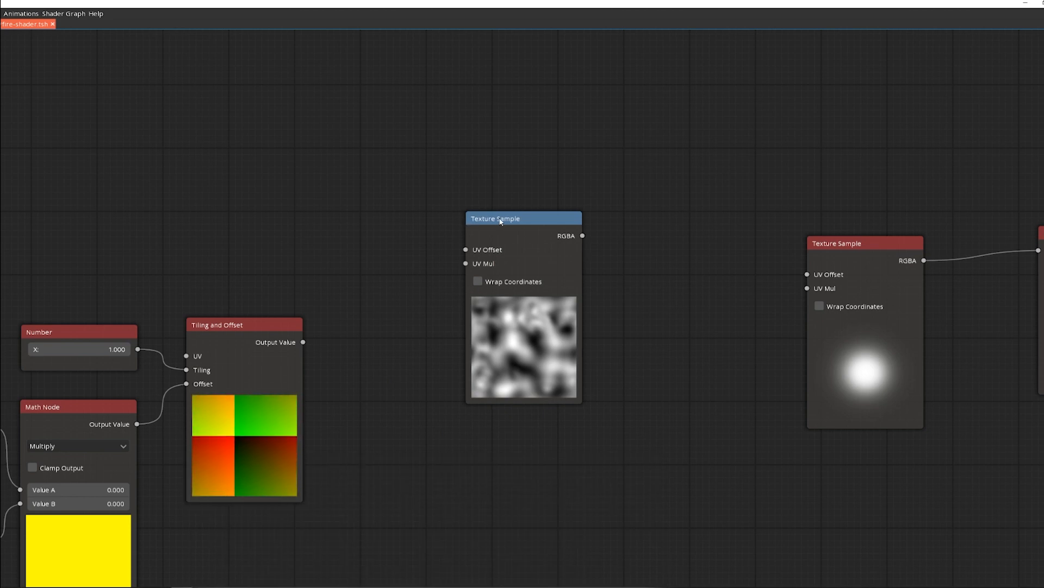
# Connect the Tiling and Offset output to the noise Texture Sample's UV Offset and enable its Wrap Coordinates
pyautogui.moveTo(503, 221); pyautogui.dragTo(459, 287)
pyautogui.moveTo(302, 342); pyautogui.dragTo(422, 316)
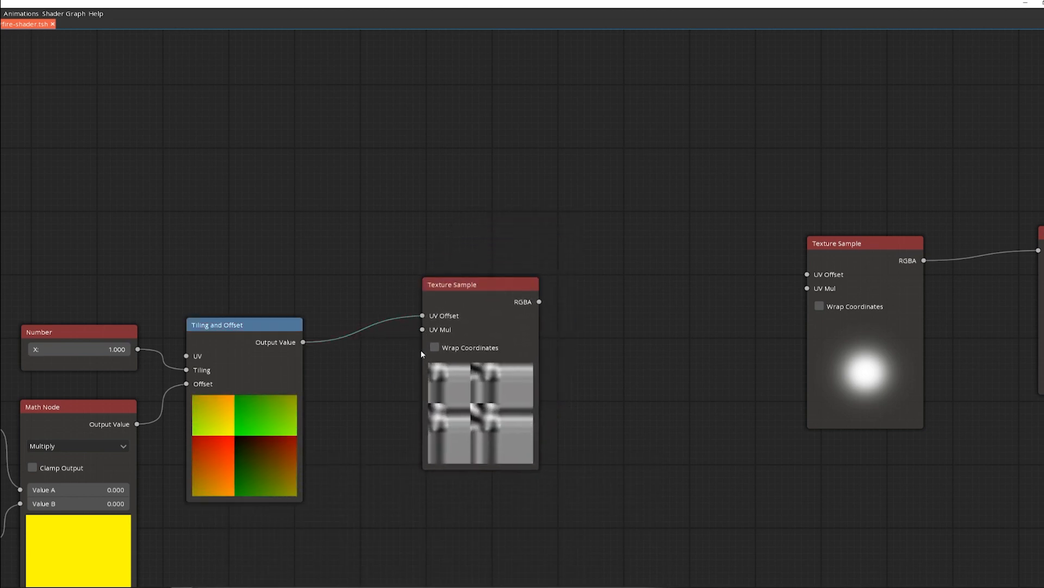
pyautogui.click(434, 348)
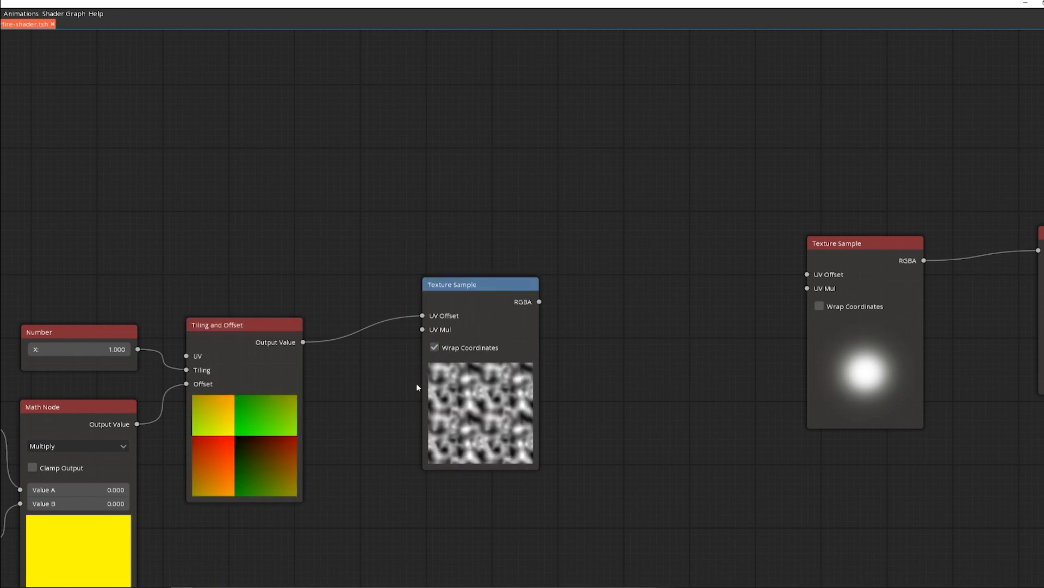
# Connect the noise Texture Sample's RGBA output to the UV Mul input of the glow Texture Sample
pyautogui.moveTo(381, 413); pyautogui.dragTo(250, 346, button='middle')
pyautogui.moveTo(326, 217); pyautogui.dragTo(294, 182)
pyautogui.moveTo(446, 245); pyautogui.dragTo(278, 297, button='middle')
pyautogui.moveTo(194, 239); pyautogui.dragTo(497, 258)
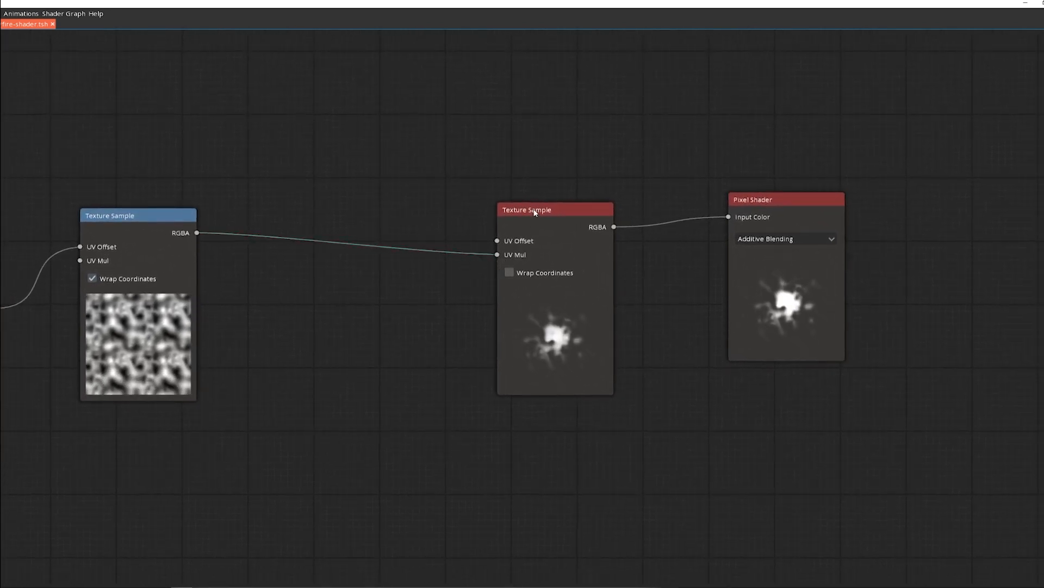
# Move the glow Texture Sample closer to the noise sample and disconnect it from the Pixel Shader
pyautogui.moveTo(528, 212); pyautogui.dragTo(424, 222)
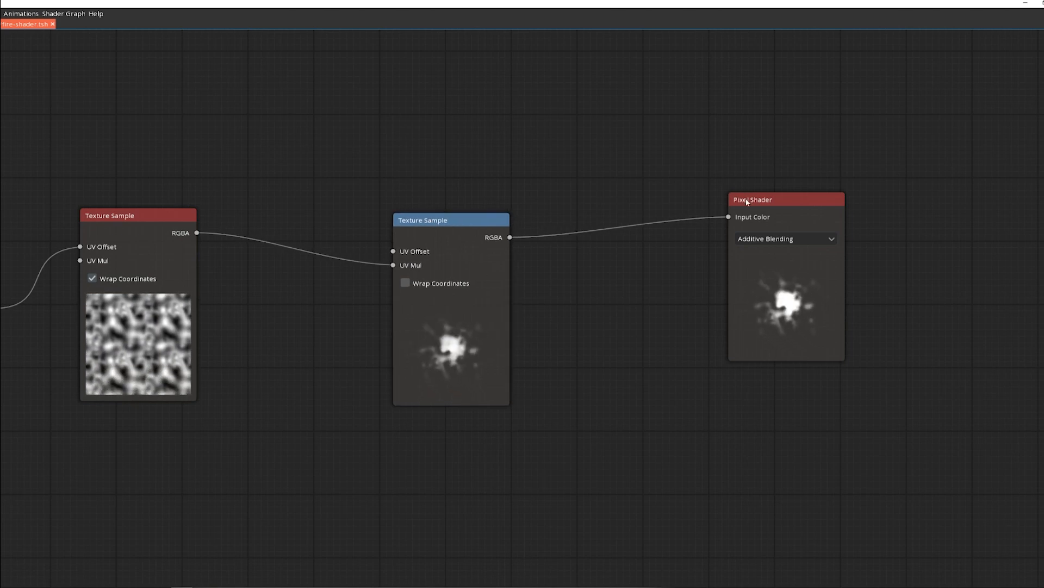
pyautogui.moveTo(472, 185); pyautogui.dragTo(500, 212, button='middle')
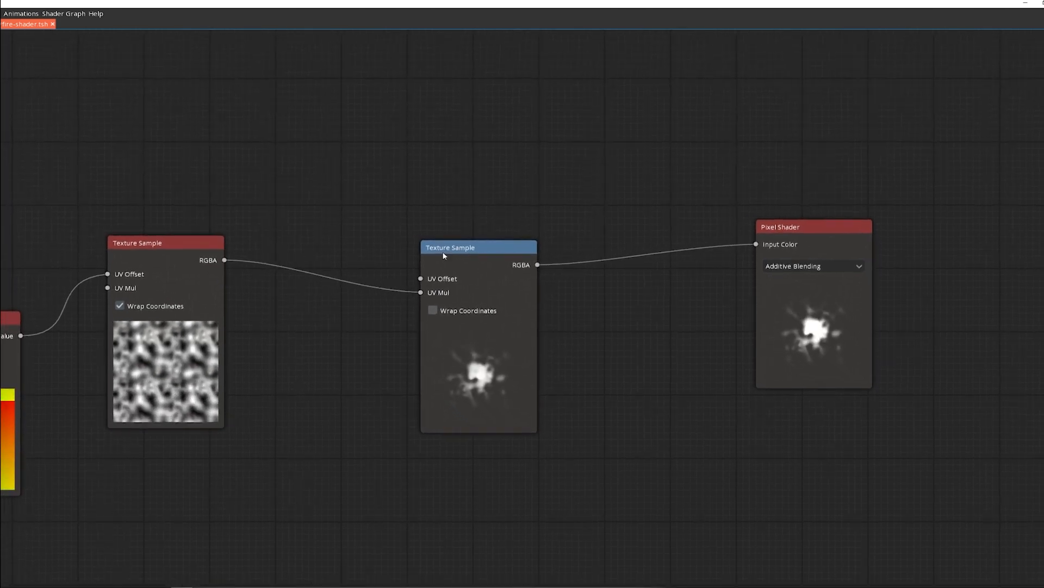
pyautogui.moveTo(439, 253); pyautogui.dragTo(293, 254)
pyautogui.moveTo(473, 224); pyautogui.dragTo(349, 245, button='middle')
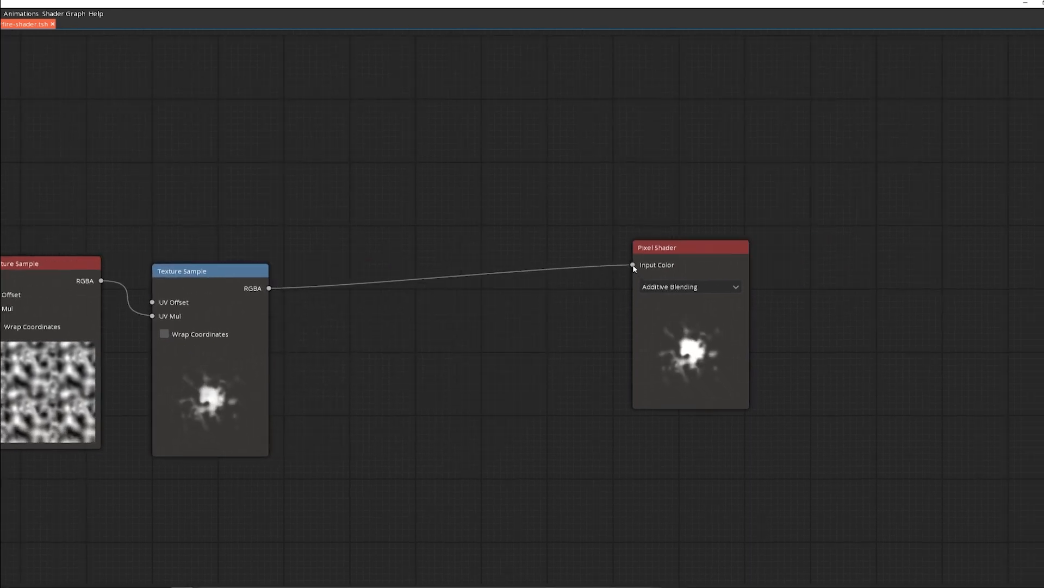
pyautogui.moveTo(633, 265); pyautogui.dragTo(468, 338)
# Add a Math Node with Value A fed by the glow Texture Sample's RGBA output, placed before the Pixel Shader
pyautogui.moveTo(273, 287); pyautogui.dragTo(382, 312)
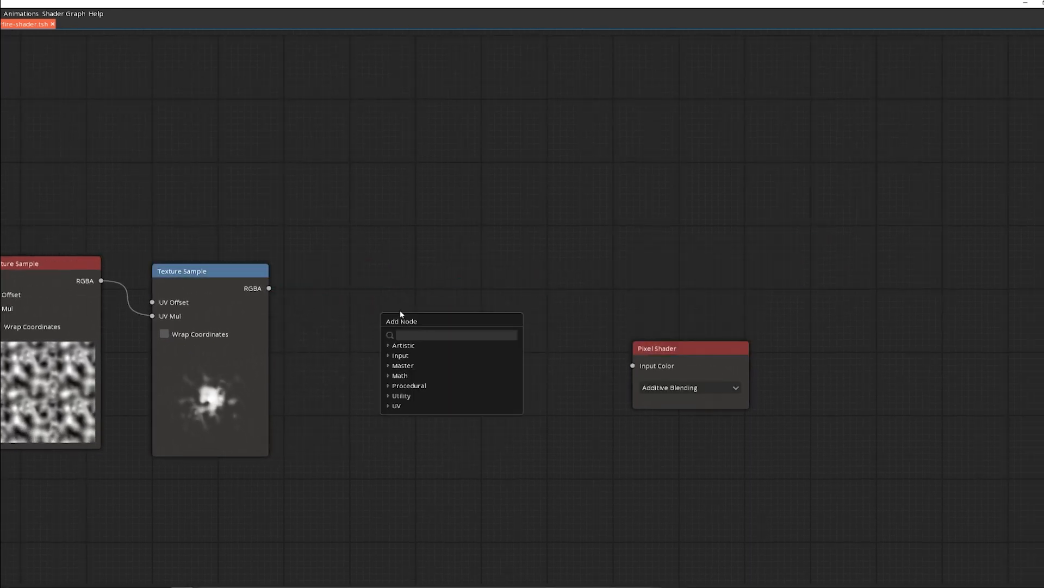
pyautogui.write('nath')
pyautogui.press('BackSpace')
pyautogui.press('BackSpace')
pyautogui.press('BackSpace')
pyautogui.press('BackSpace')
pyautogui.write('math')
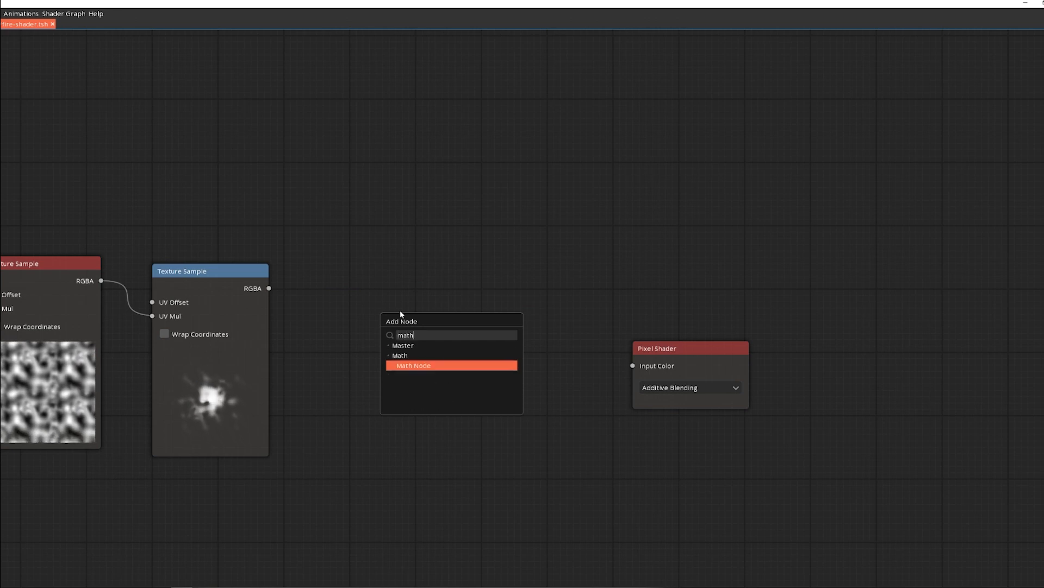
pyautogui.press('Return')
pyautogui.moveTo(384, 107); pyautogui.dragTo(404, 202)
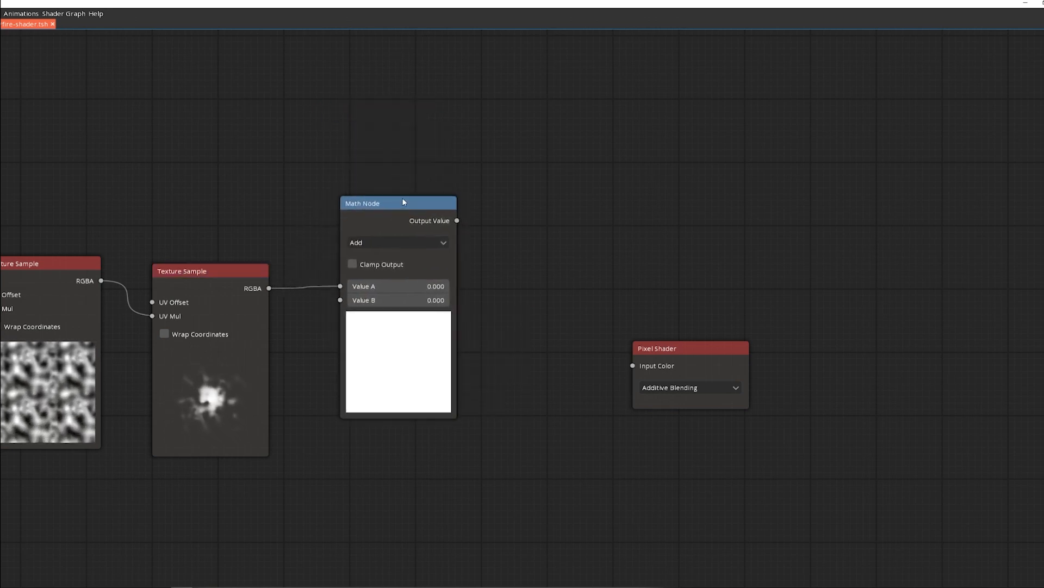
# Add a Vertex Color node above the glow Texture Sample and connect it to the new Math Node's Value B
pyautogui.rightClick(205, 134)
pyautogui.write('ve')
pyautogui.press('Down')
pyautogui.press('Return')
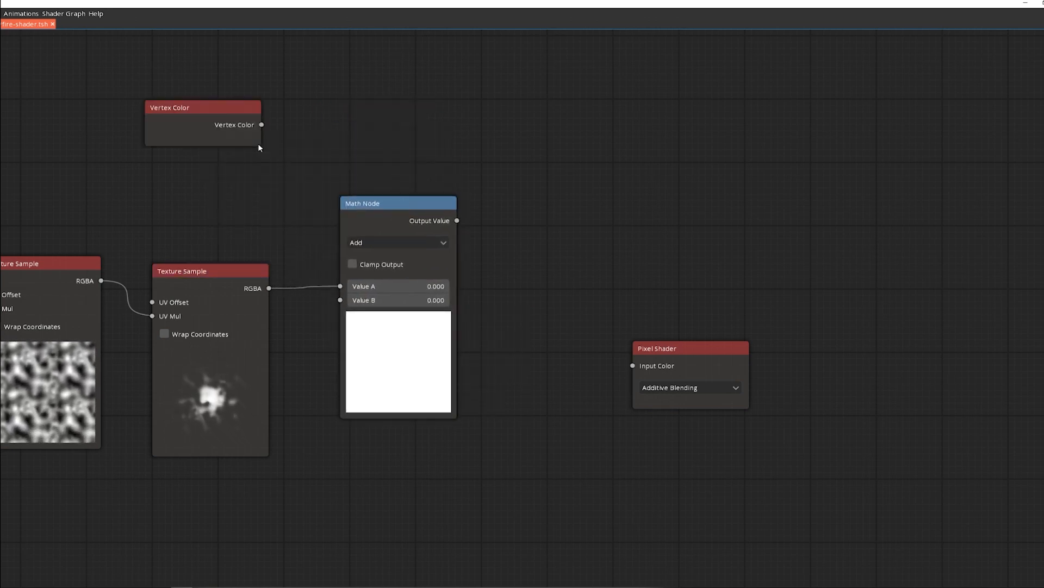
pyautogui.moveTo(264, 125); pyautogui.dragTo(339, 303)
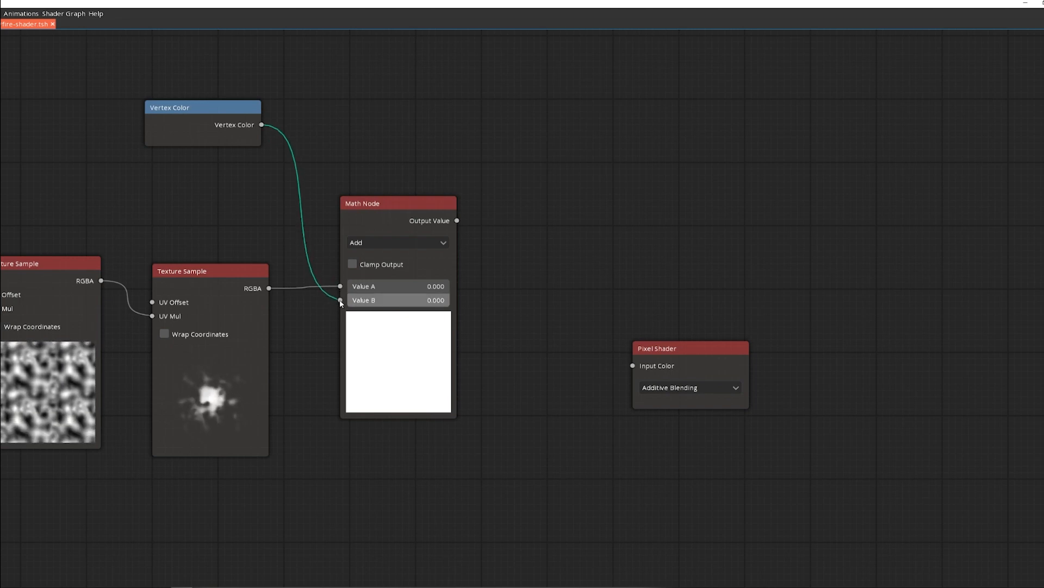
# Set the Math Node to Multiply, connect its output to the Pixel Shader's Input Color, and place the Pixel Shader beside it
pyautogui.click(369, 244)
pyautogui.click(376, 265)
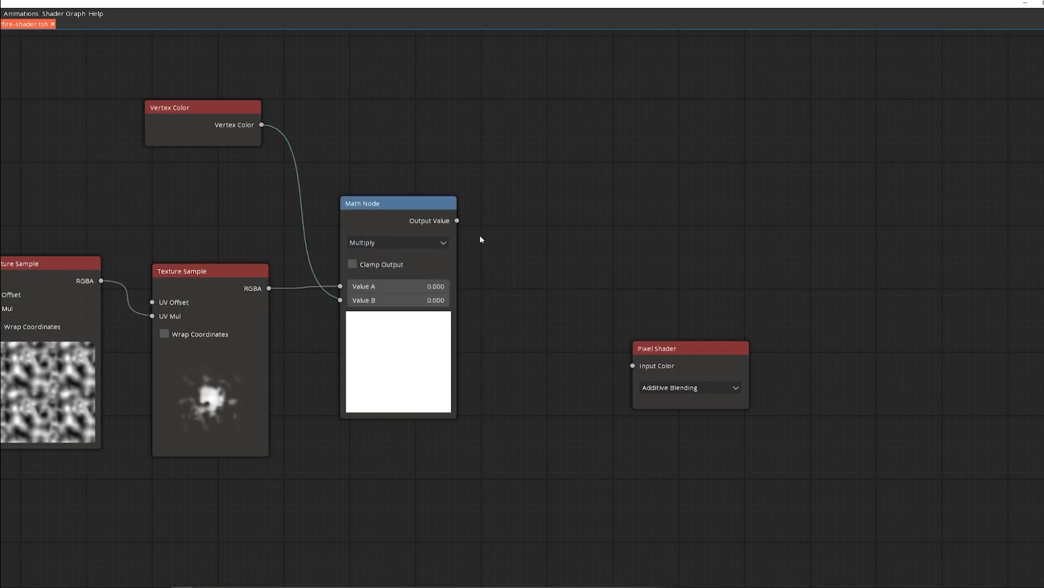
pyautogui.moveTo(654, 352); pyautogui.dragTo(631, 276)
pyautogui.moveTo(460, 220); pyautogui.dragTo(669, 306)
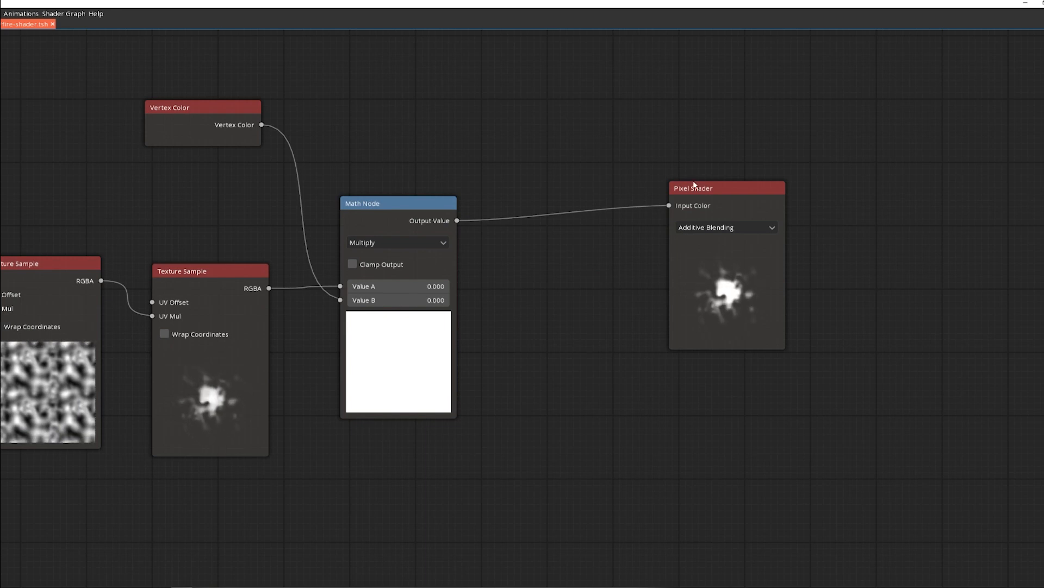
pyautogui.moveTo(695, 185); pyautogui.dragTo(611, 203)
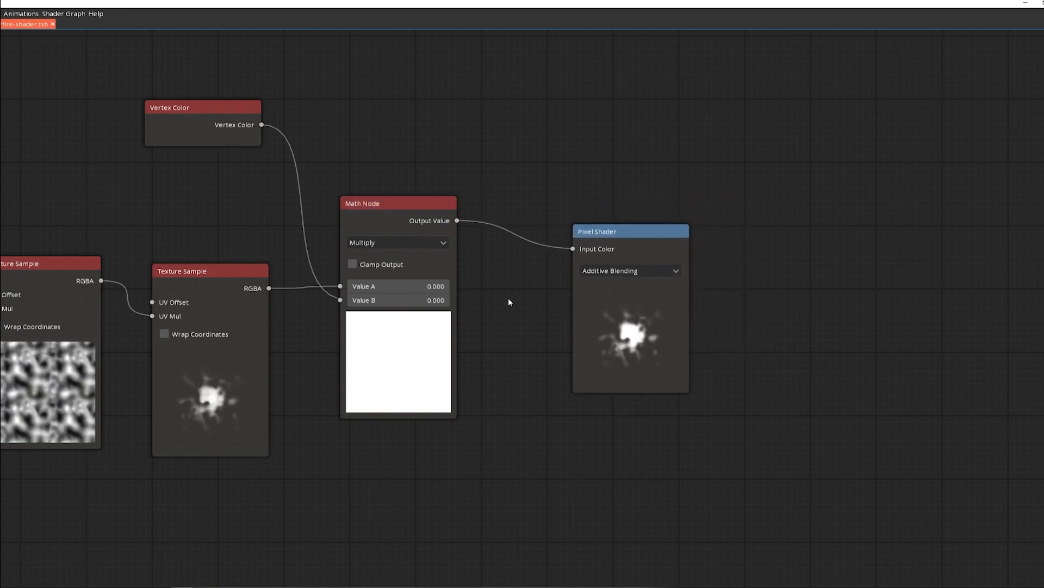
# Add a Particle module to the empty particle effect graph
pyautogui.rightClick(690, 184)
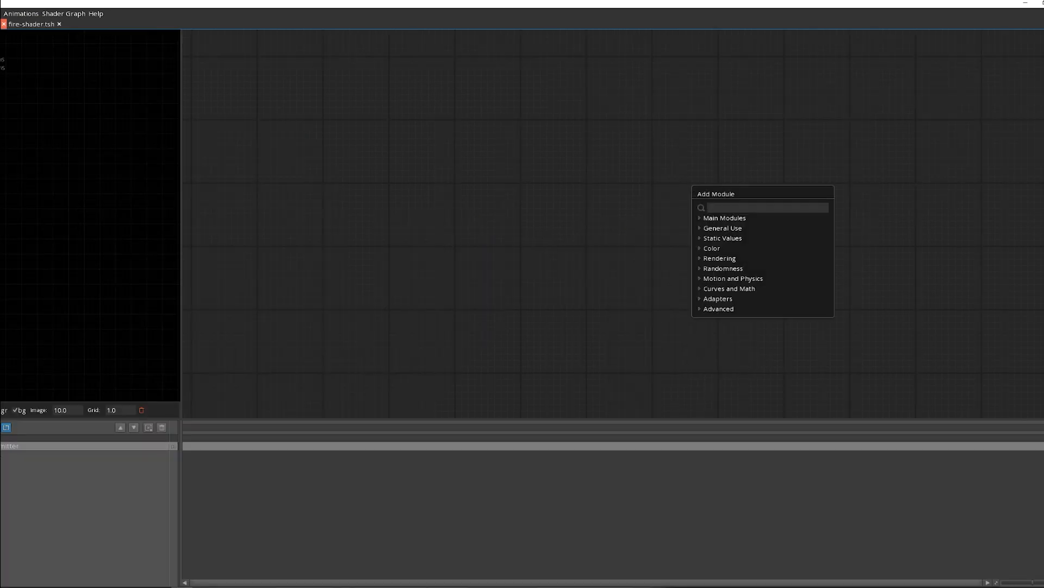
pyautogui.doubleClick(0, 447)
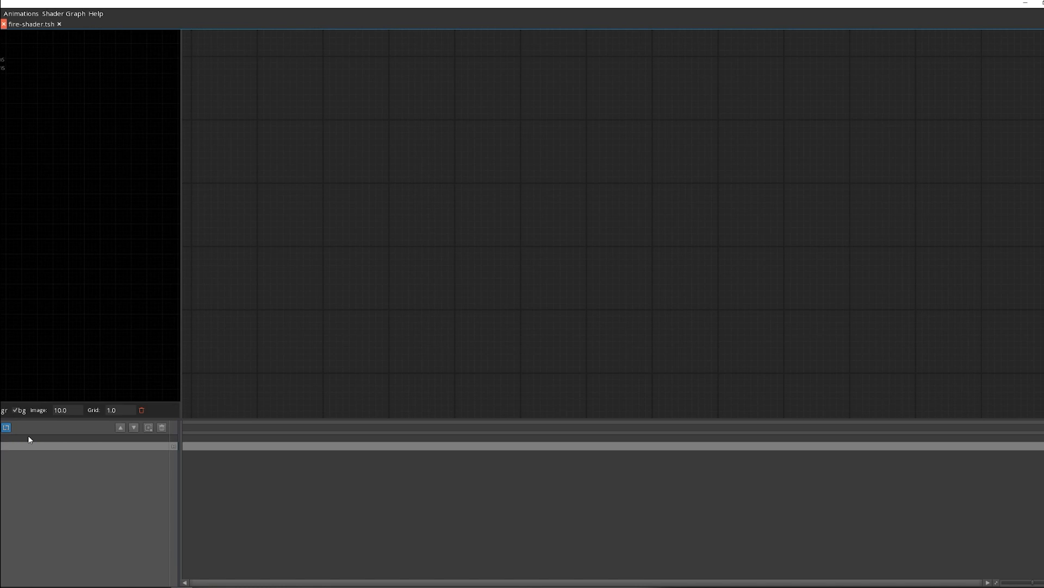
pyautogui.rightClick(684, 233)
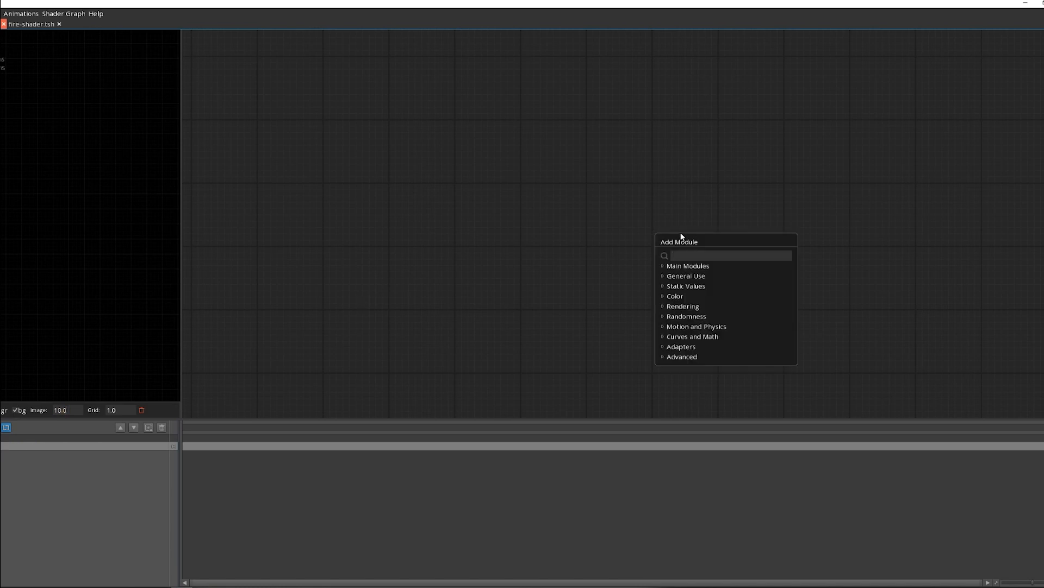
pyautogui.write('par')
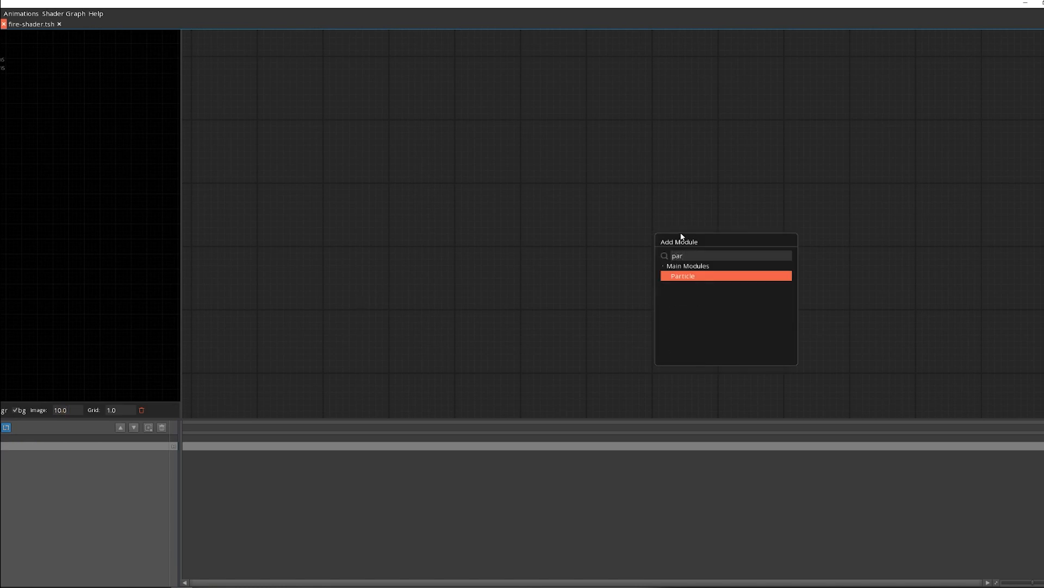
pyautogui.press('Return')
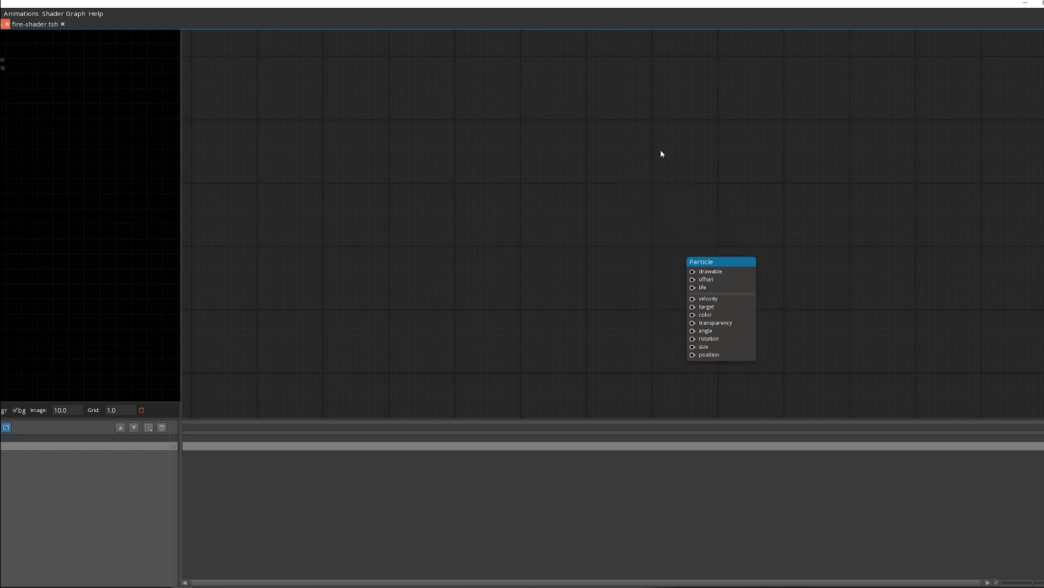
# Add an Emitter module above the Particle module and bring the Particle module up beneath it
pyautogui.rightClick(707, 164)
pyautogui.write('emit')
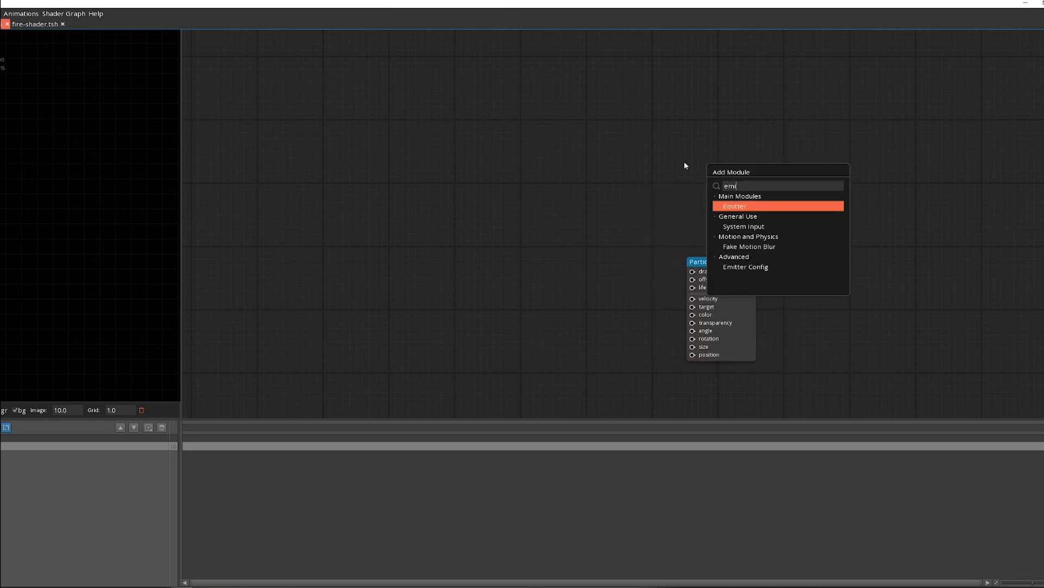
pyautogui.press('Return')
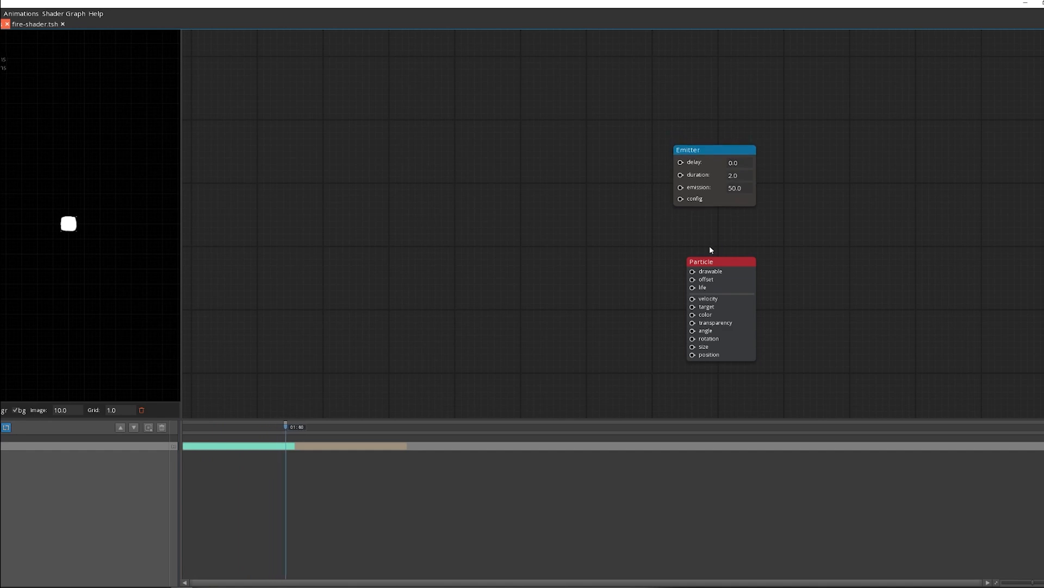
pyautogui.click(708, 243)
# Feed the Particle's drawable input from a new shader module and load fire-shader.shdr into it
pyautogui.moveTo(687, 243)
pyautogui.mouseDown()
pyautogui.moveTo(518, 220)
pyautogui.moveTo(484, 196)
pyautogui.mouseUp()
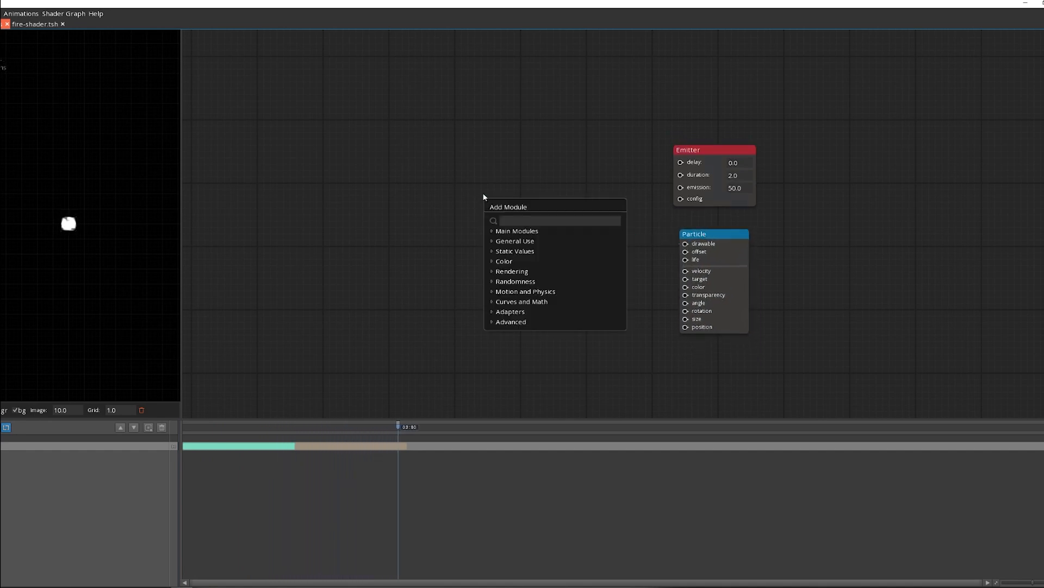
pyautogui.write('shad')
pyautogui.press('Return')
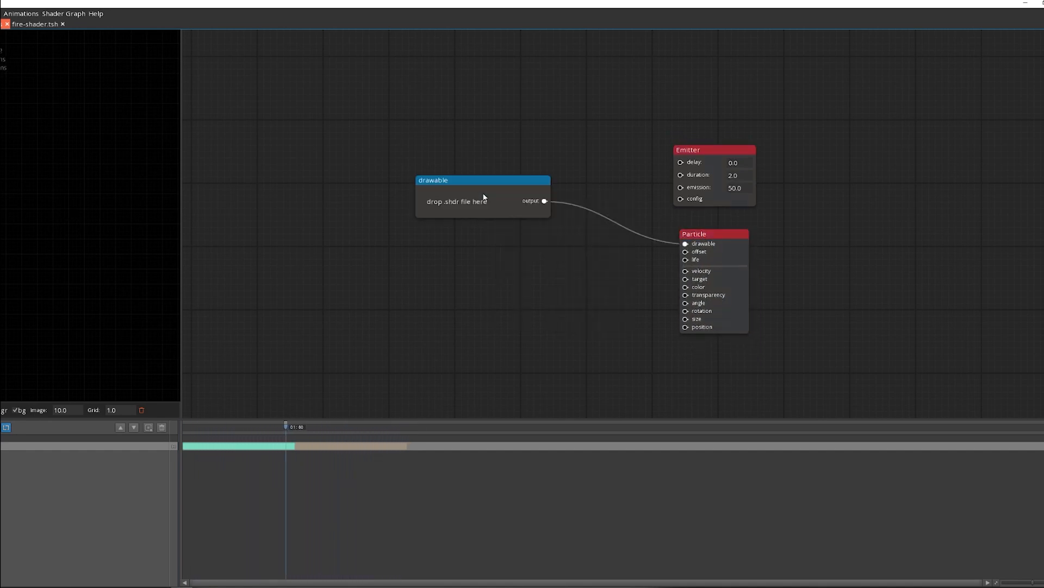
pyautogui.moveTo(487, 183); pyautogui.dragTo(554, 203)
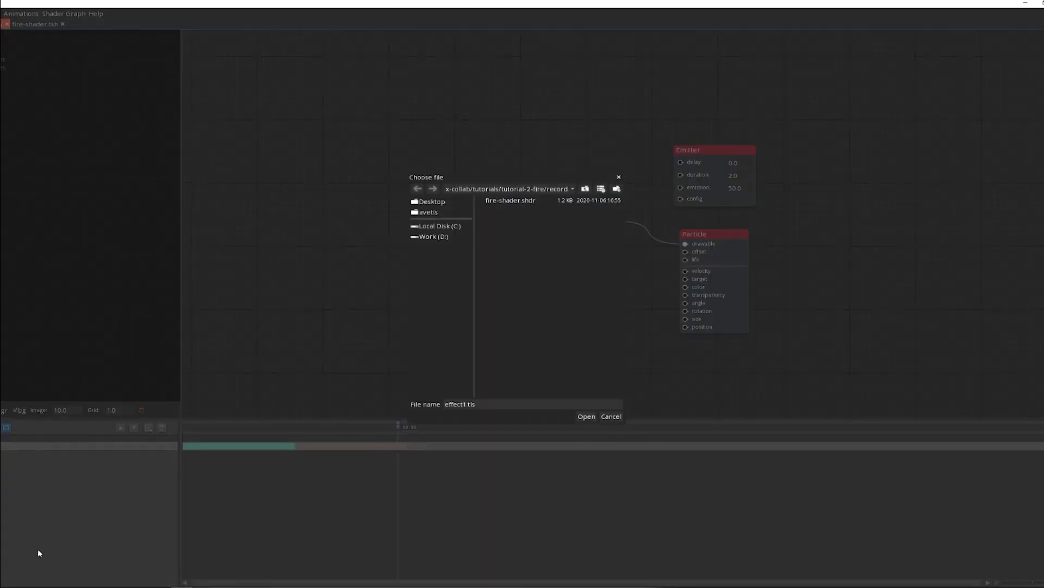
pyautogui.click(530, 204)
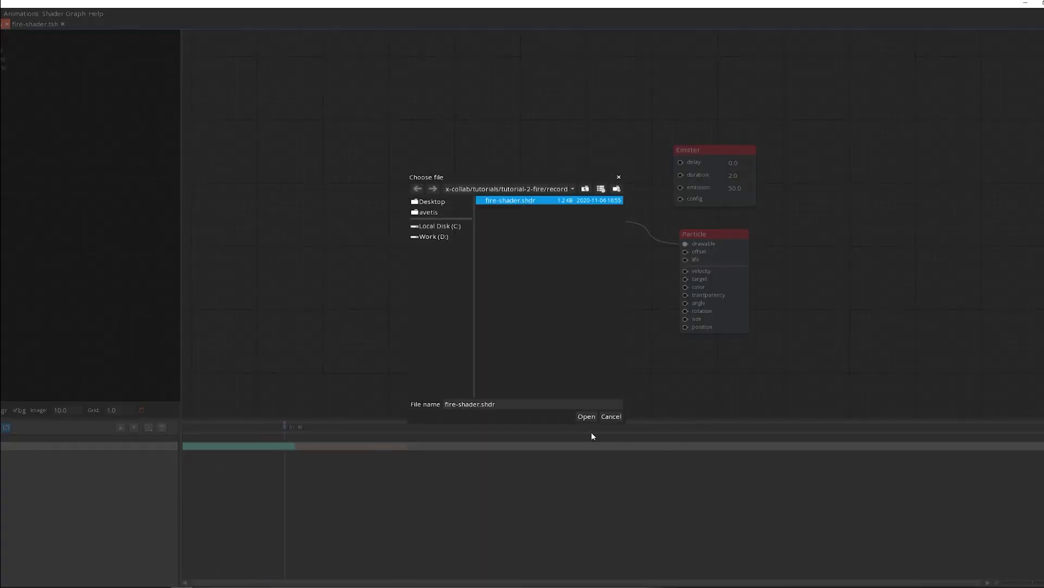
pyautogui.click(585, 417)
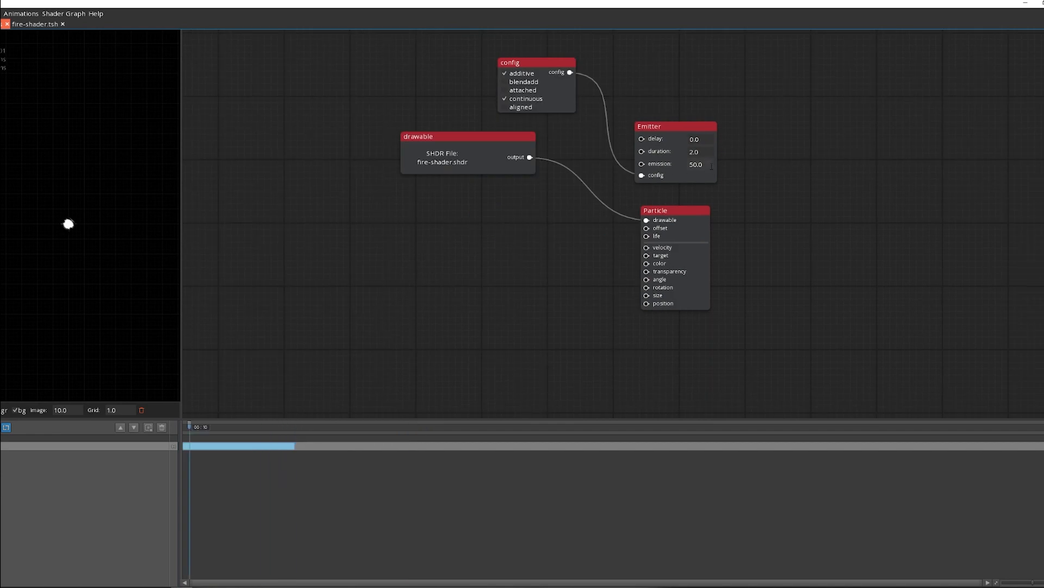
# Set the Emitter's emission to 5 and feed the Particle's life from a Number module of 3 placed below the drawable
pyautogui.click(707, 165)
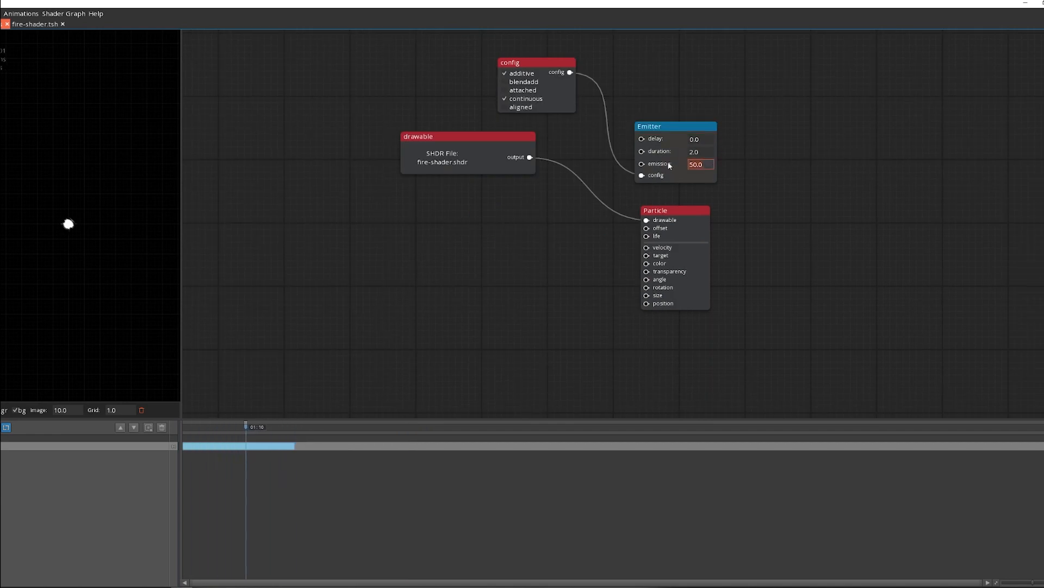
pyautogui.click(625, 241)
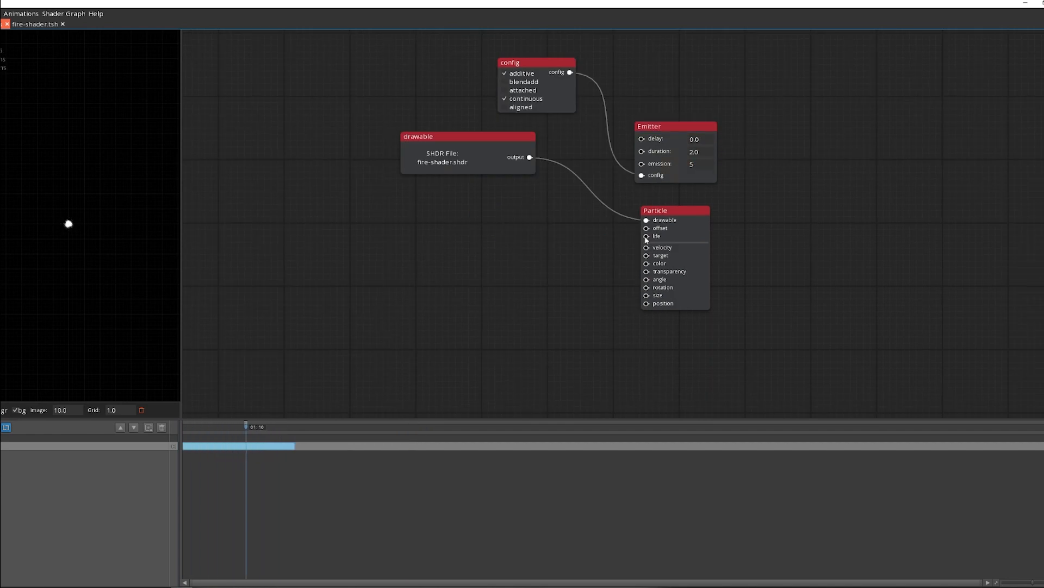
pyautogui.moveTo(646, 237); pyautogui.dragTo(540, 233)
pyautogui.write('num')
pyautogui.press('Return')
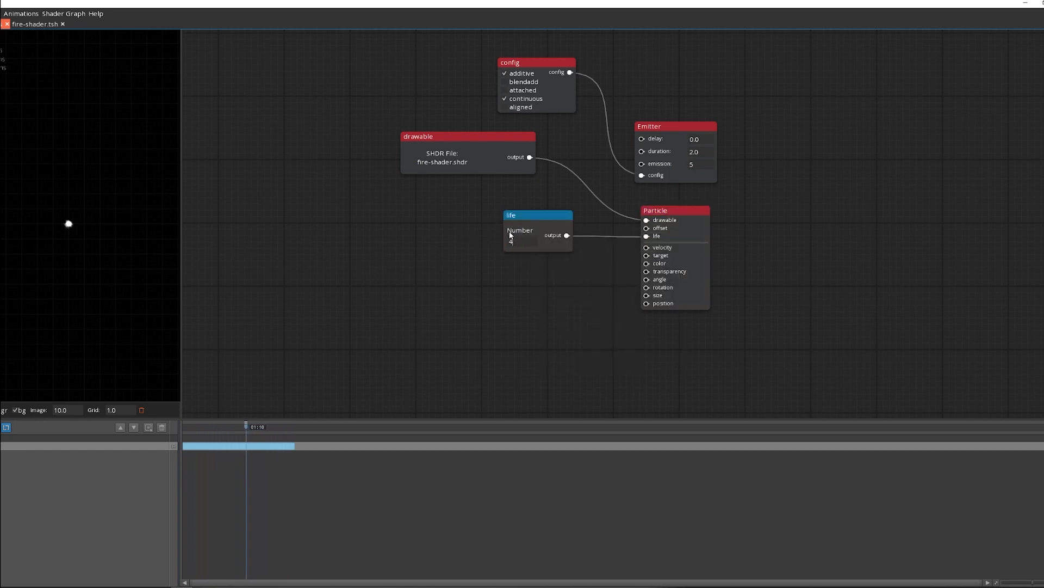
pyautogui.moveTo(522, 215); pyautogui.dragTo(477, 192)
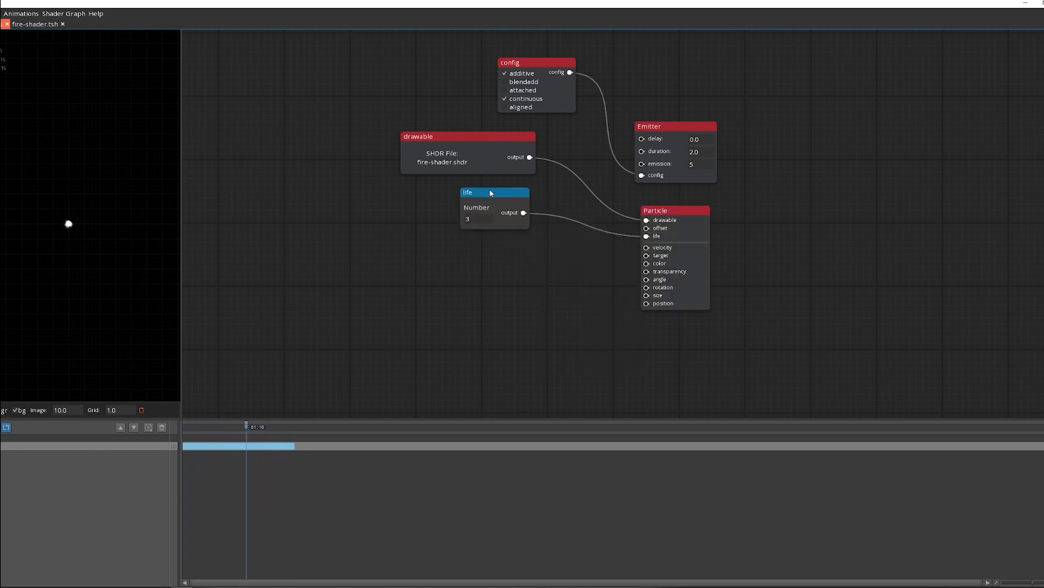
# Feed the Particle's offset input from a new shape module and set both of its shape scales to 5
pyautogui.moveTo(647, 228); pyautogui.dragTo(248, 118)
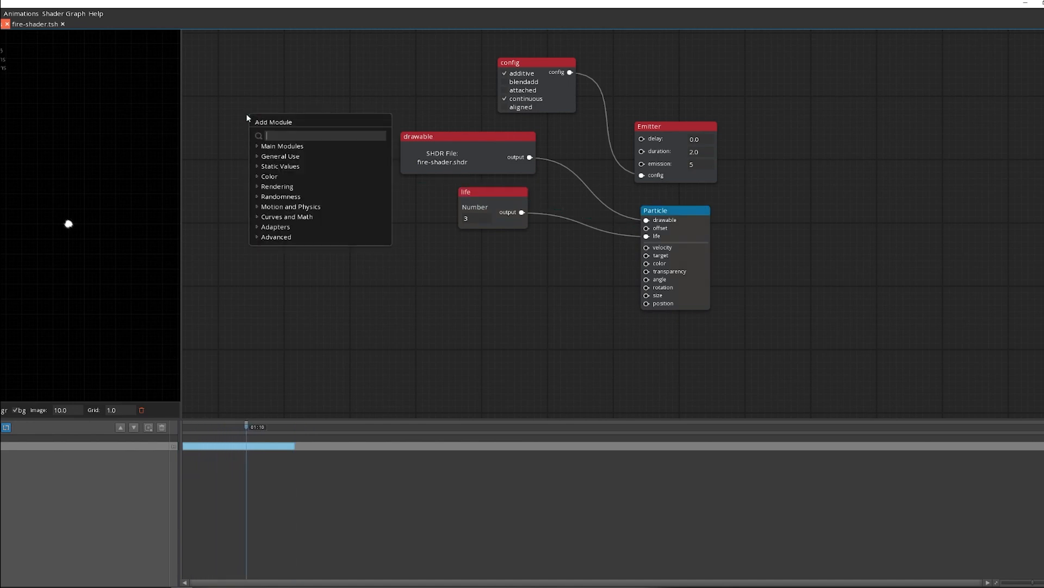
pyautogui.write('sa')
pyautogui.press('BackSpace')
pyautogui.write('ha')
pyautogui.press('Return')
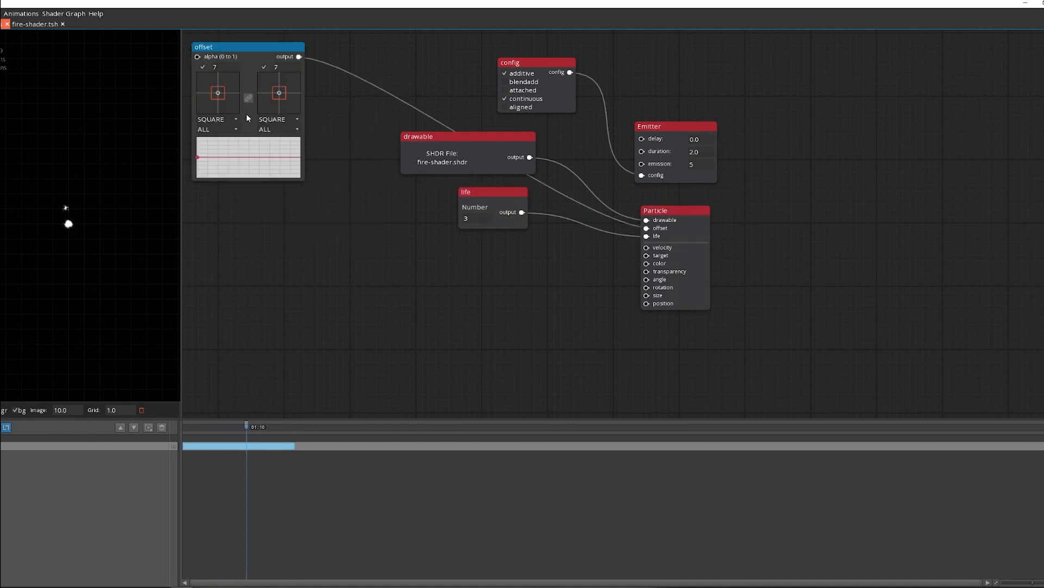
pyautogui.moveTo(265, 238); pyautogui.dragTo(460, 417)
pyautogui.moveTo(441, 228); pyautogui.dragTo(392, 177)
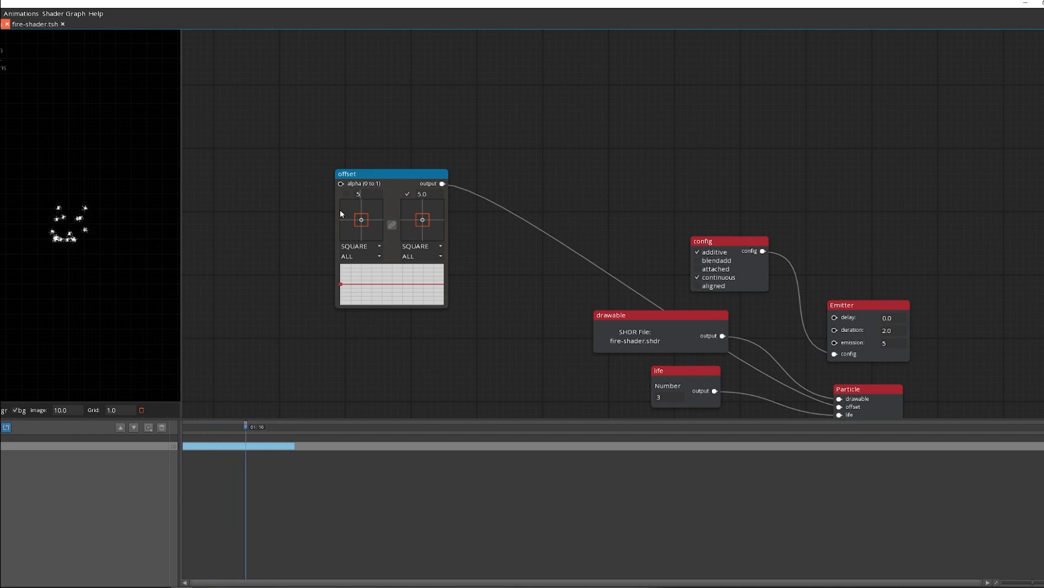
# Lower the offset module's curve to its minimum and make the first shape a flattened ELLIPSE
pyautogui.moveTo(341, 286); pyautogui.dragTo(342, 305)
pyautogui.click(359, 246)
pyautogui.click(353, 265)
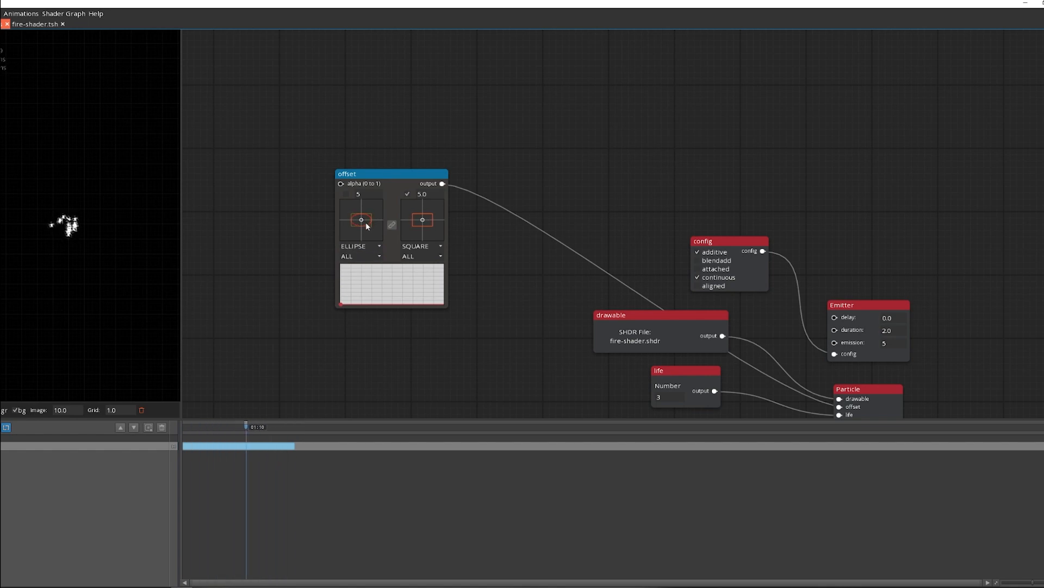
pyautogui.moveTo(368, 228); pyautogui.dragTo(369, 226)
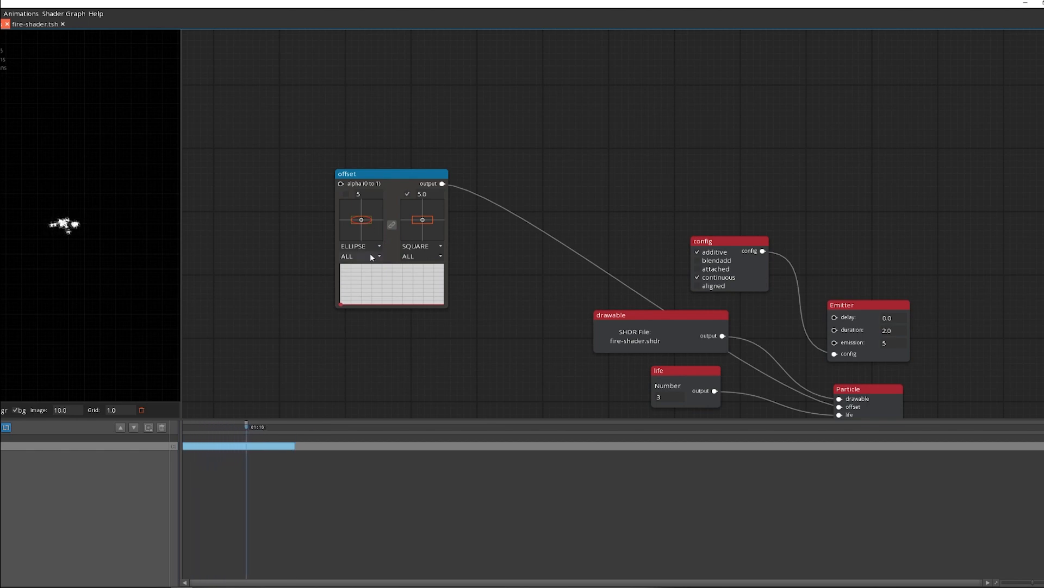
# Add a size module below the Particle's other inputs and set its HMin to 3 and HMax to 8
pyautogui.moveTo(503, 314); pyautogui.dragTo(347, 189, button='middle')
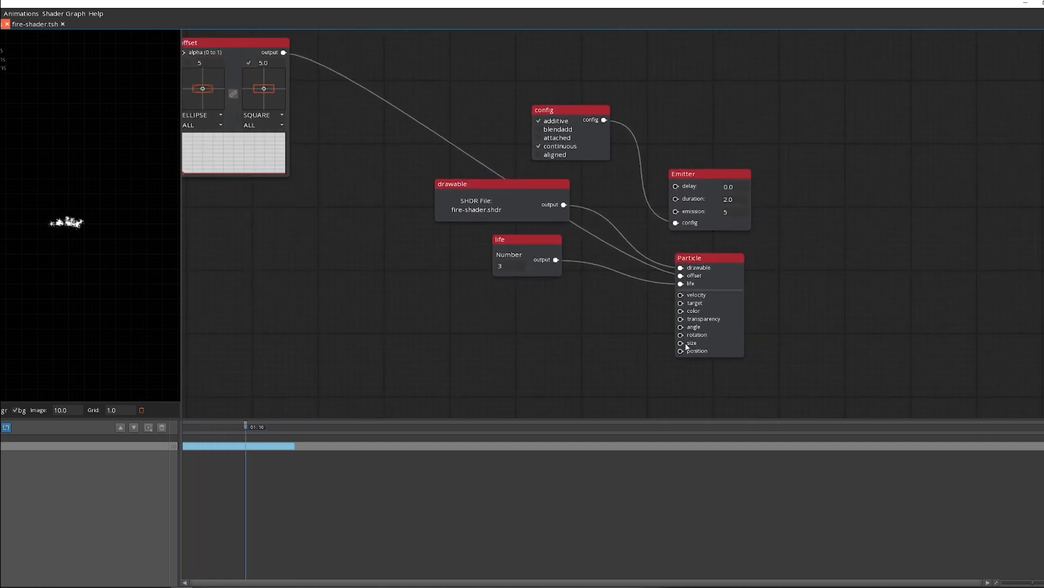
pyautogui.moveTo(682, 346); pyautogui.dragTo(635, 376)
pyautogui.moveTo(635, 375); pyautogui.dragTo(628, 245, button='middle')
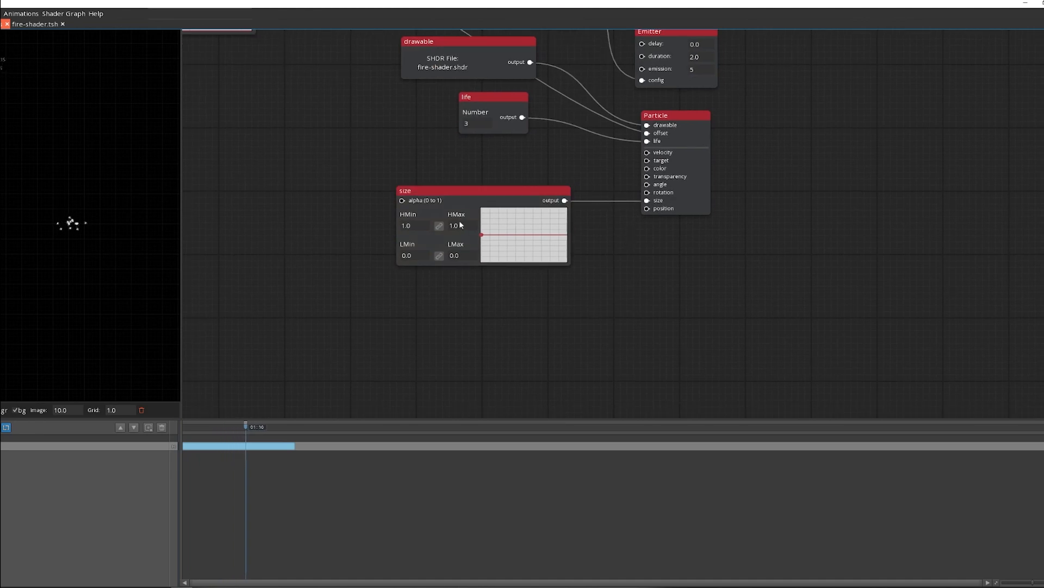
pyautogui.moveTo(460, 195); pyautogui.dragTo(486, 293)
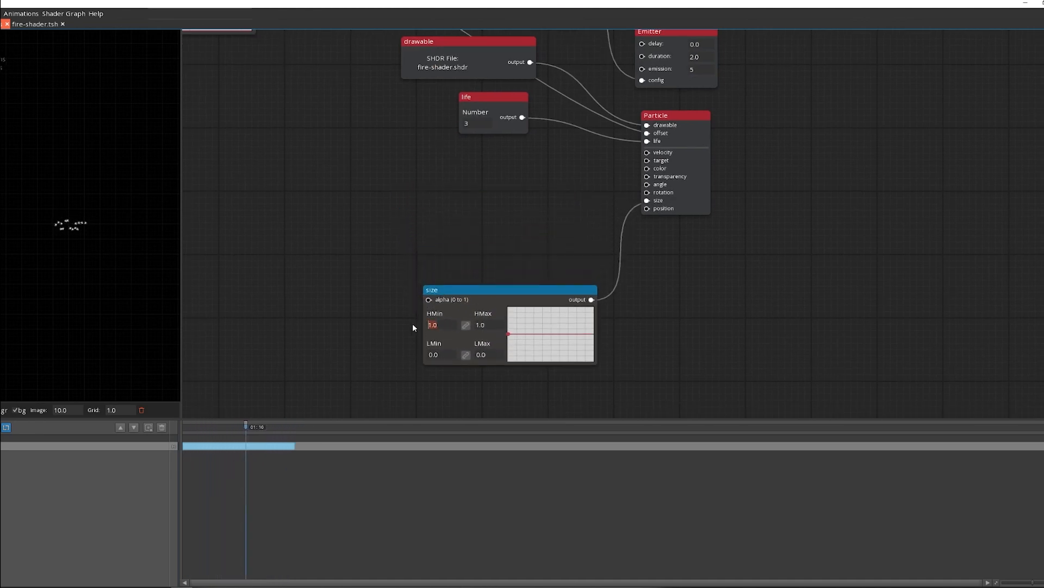
pyautogui.write('3')
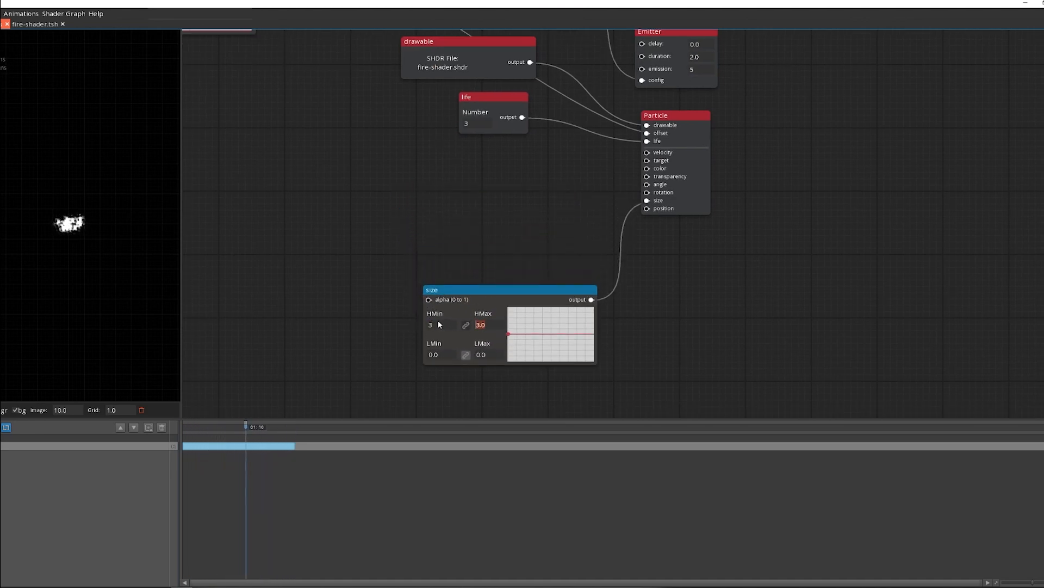
pyautogui.write('8')
# Shape the size curve to start at zero, rise steeply to an early peak, and decline gently toward the end
pyautogui.moveTo(508, 334); pyautogui.dragTo(509, 365)
pyautogui.click(520, 338)
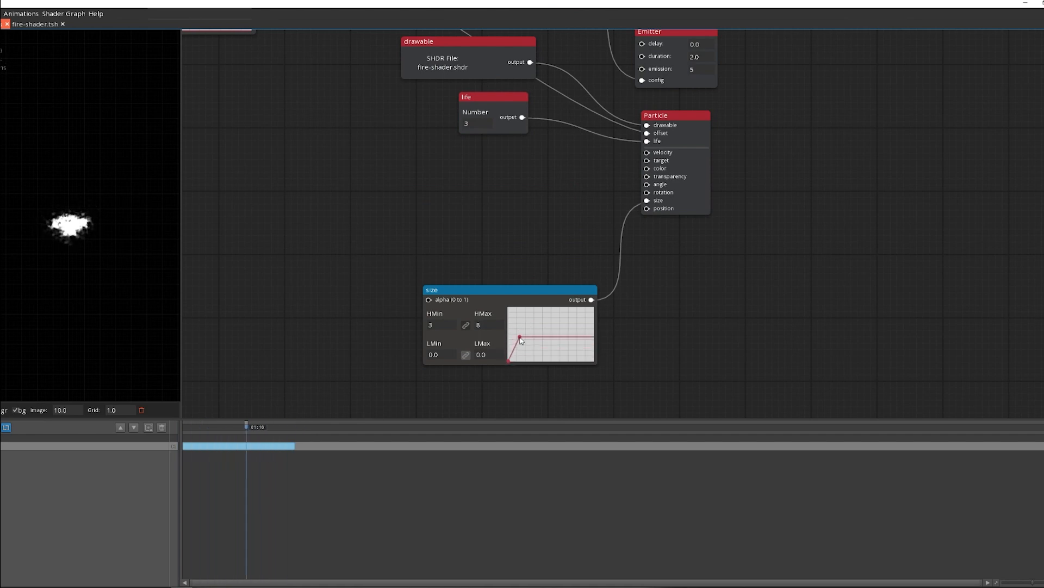
pyautogui.click(526, 314)
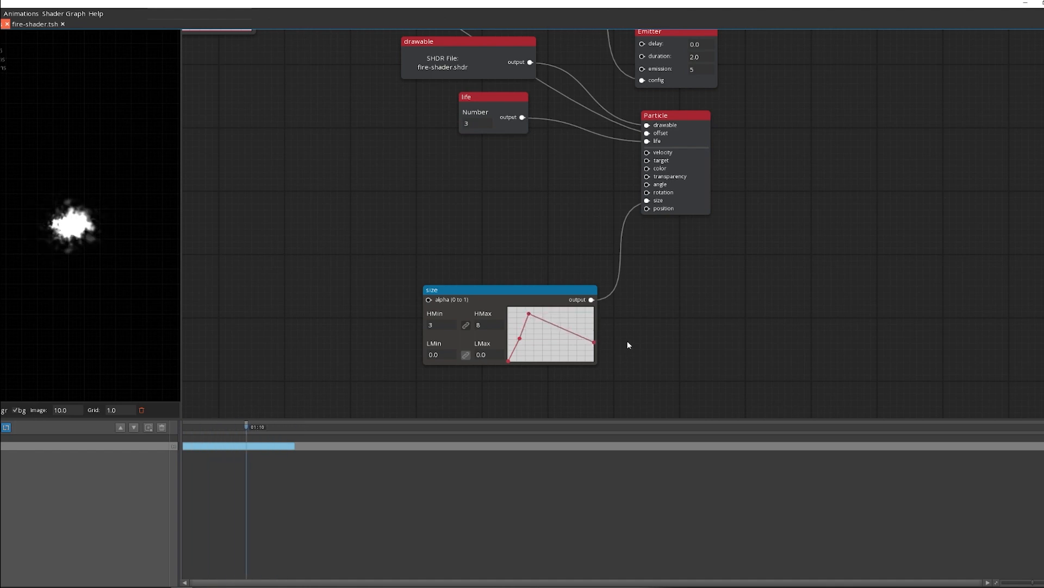
pyautogui.moveTo(628, 341); pyautogui.dragTo(633, 330)
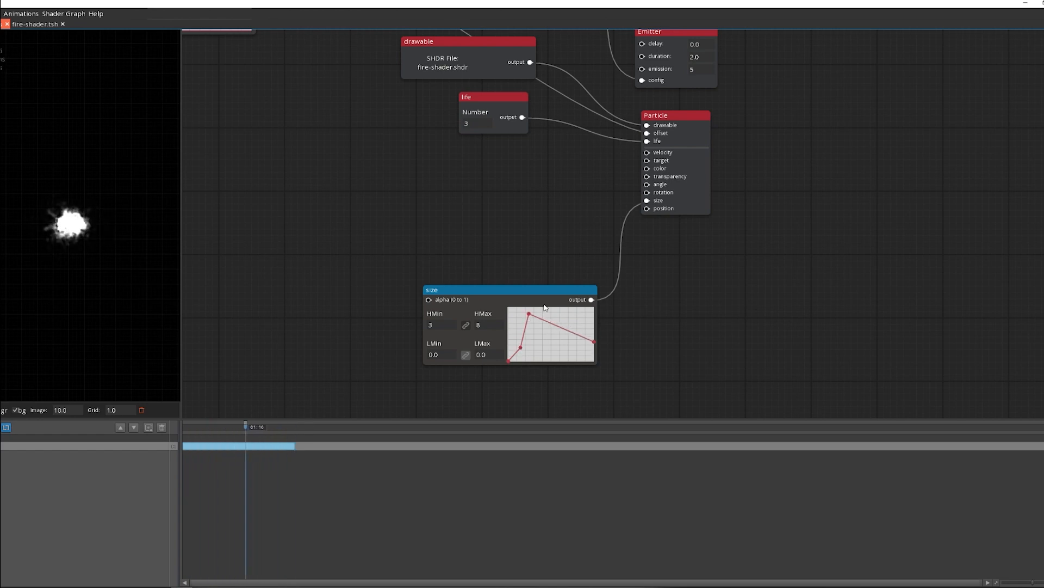
pyautogui.moveTo(544, 293); pyautogui.dragTo(544, 282)
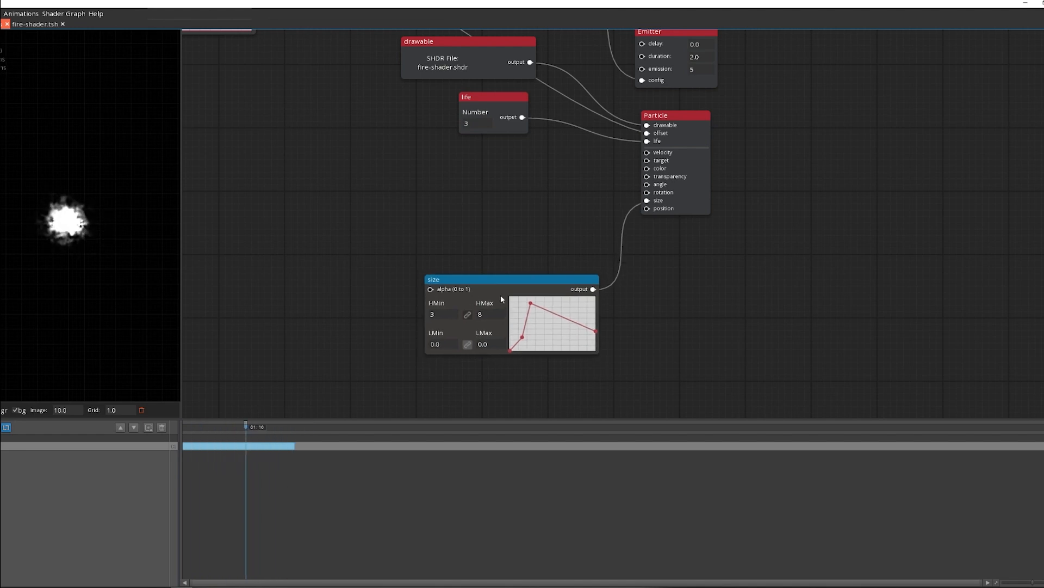
pyautogui.moveTo(530, 303); pyautogui.dragTo(524, 319)
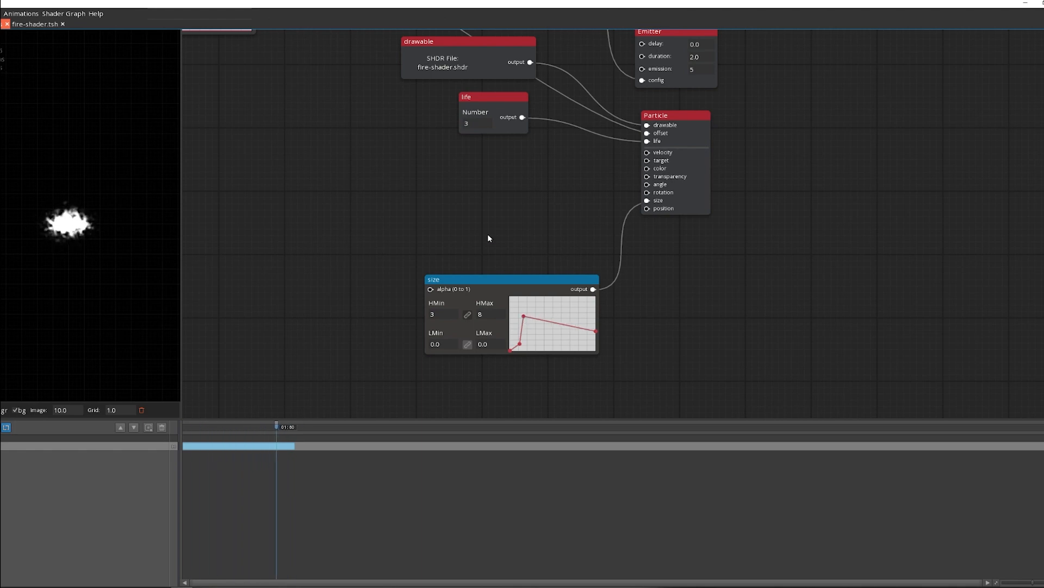
# Add a transparency curve module feeding the Particle's transparency input
pyautogui.moveTo(493, 209); pyautogui.dragTo(393, 282)
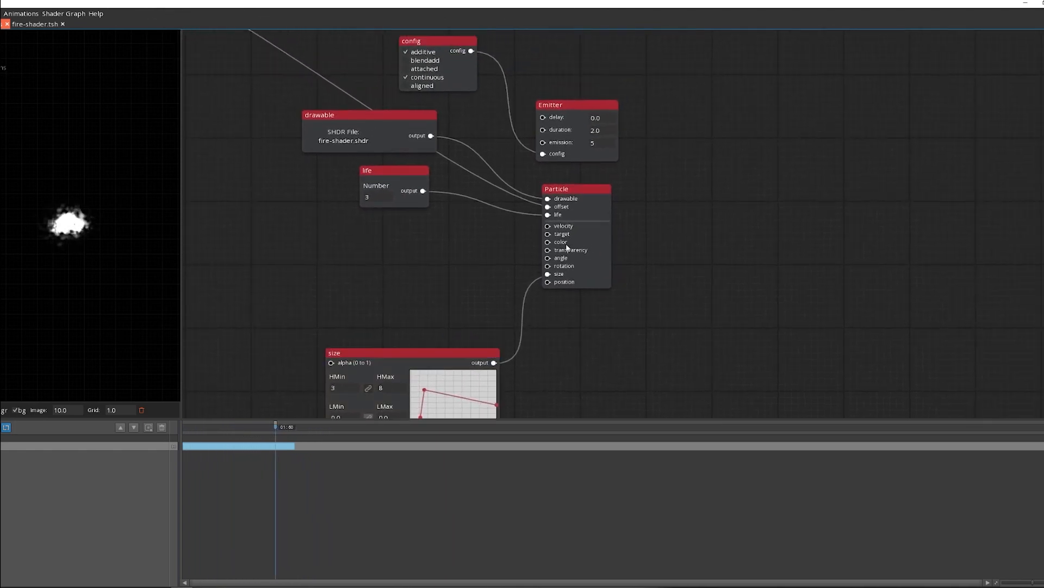
pyautogui.click(550, 250)
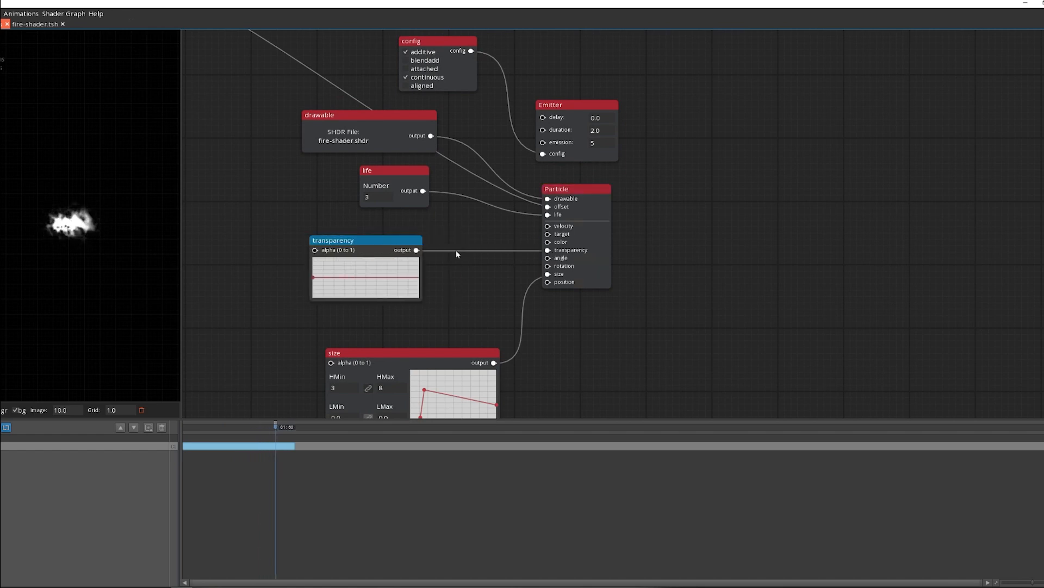
# Shape the transparency curve to rise from zero to an early peak and fall back to zero, and slightly raise the size curve's peak
pyautogui.moveTo(396, 242); pyautogui.dragTo(403, 270)
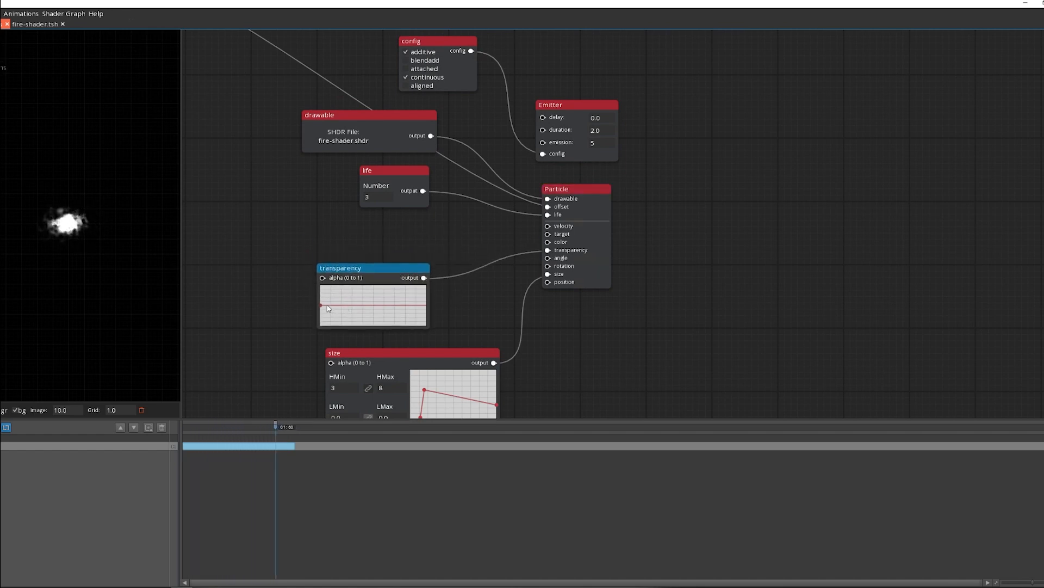
pyautogui.moveTo(351, 304)
pyautogui.mouseDown()
pyautogui.moveTo(336, 329)
pyautogui.moveTo(351, 292)
pyautogui.mouseUp()
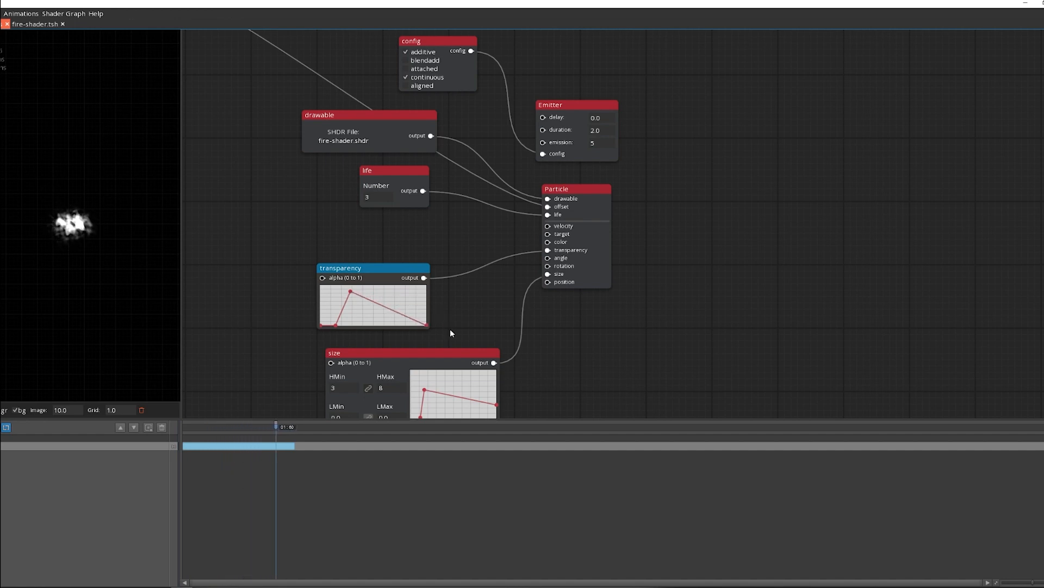
pyautogui.moveTo(587, 359); pyautogui.dragTo(581, 256)
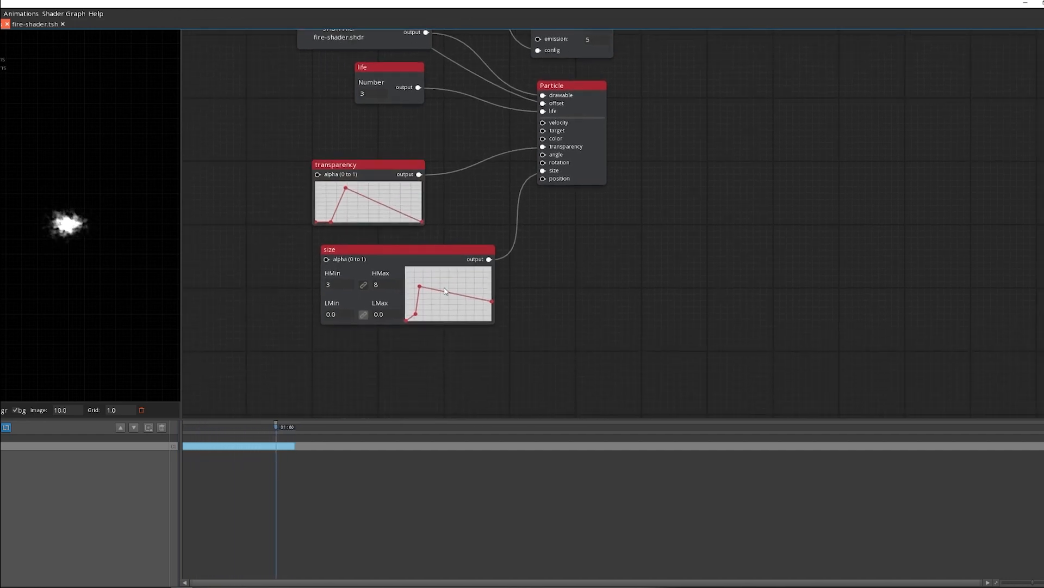
pyautogui.moveTo(420, 286); pyautogui.dragTo(422, 281)
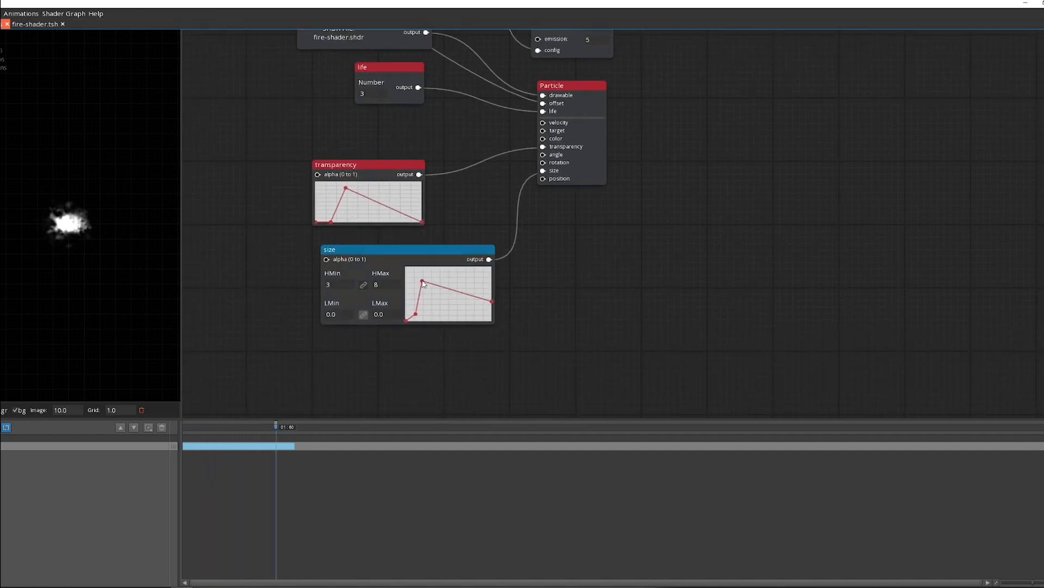
pyautogui.click(378, 165)
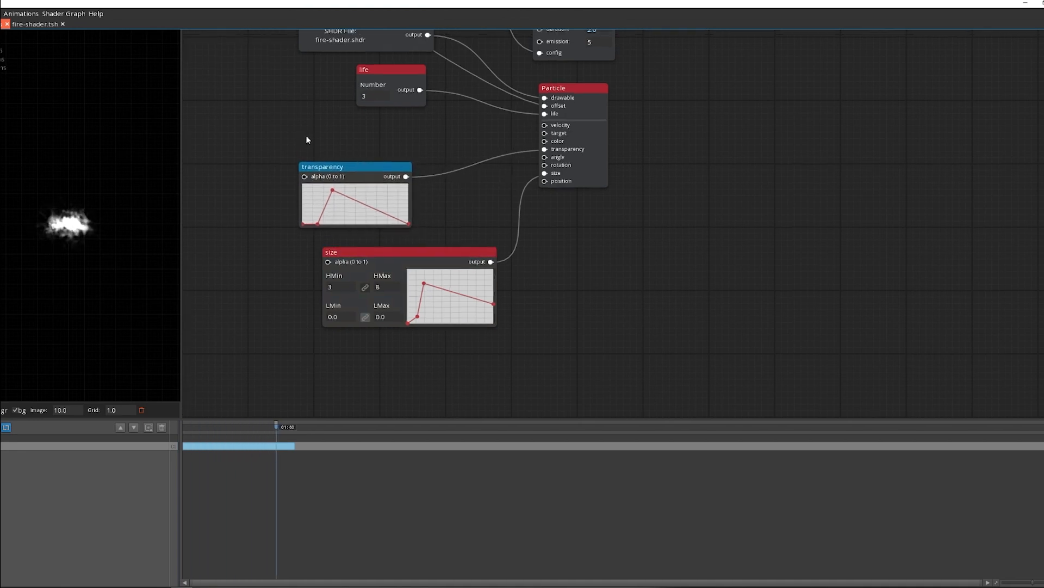
# Add a velocity module feeding the Particle's velocity input, place it beside the life module, and set its linked HMin and HMax to 4
pyautogui.moveTo(275, 140); pyautogui.dragTo(503, 273)
pyautogui.click(738, 257)
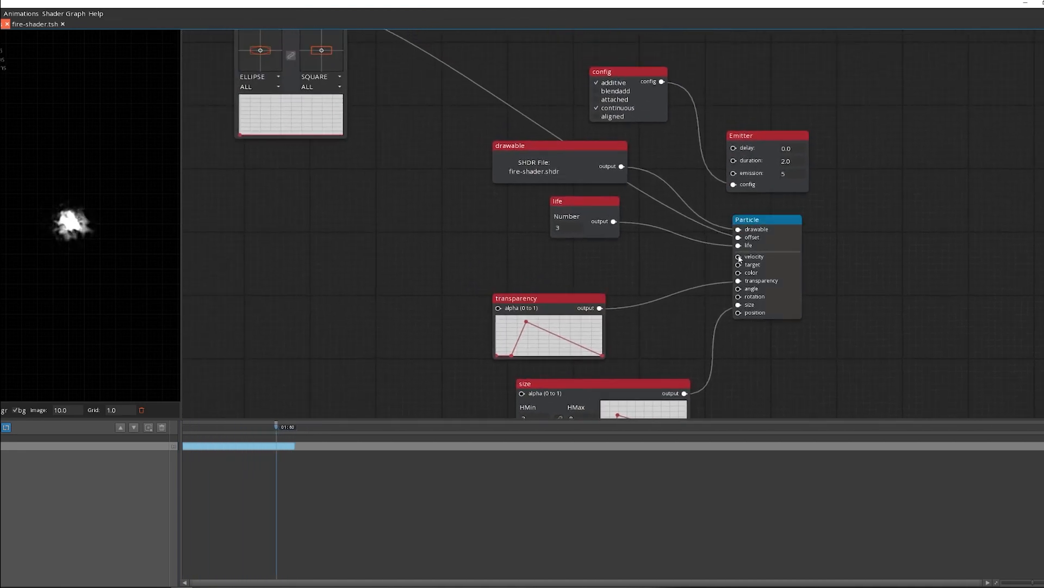
pyautogui.moveTo(608, 248); pyautogui.dragTo(398, 193)
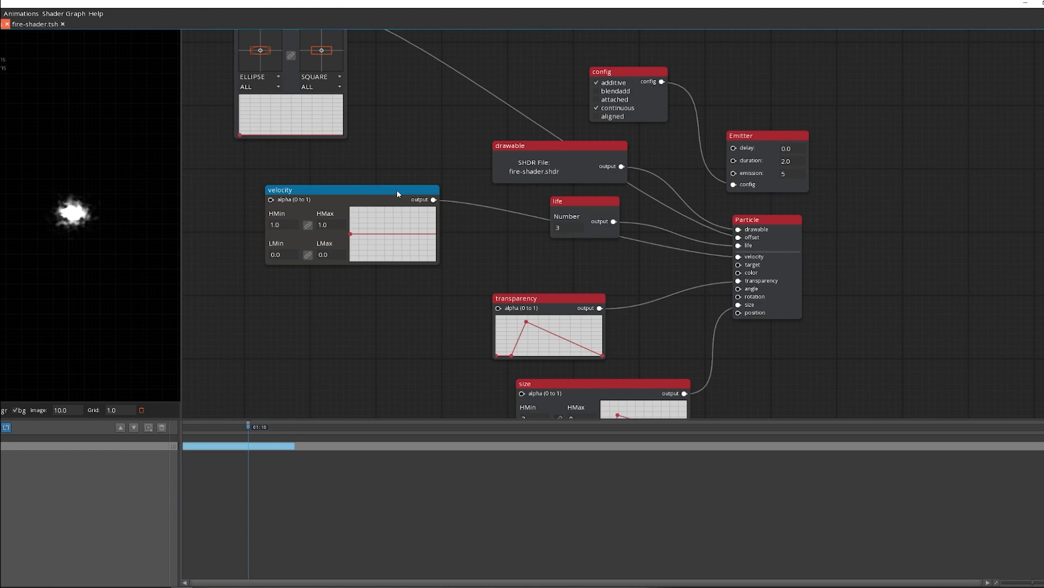
pyautogui.click(285, 226)
pyautogui.write('4')
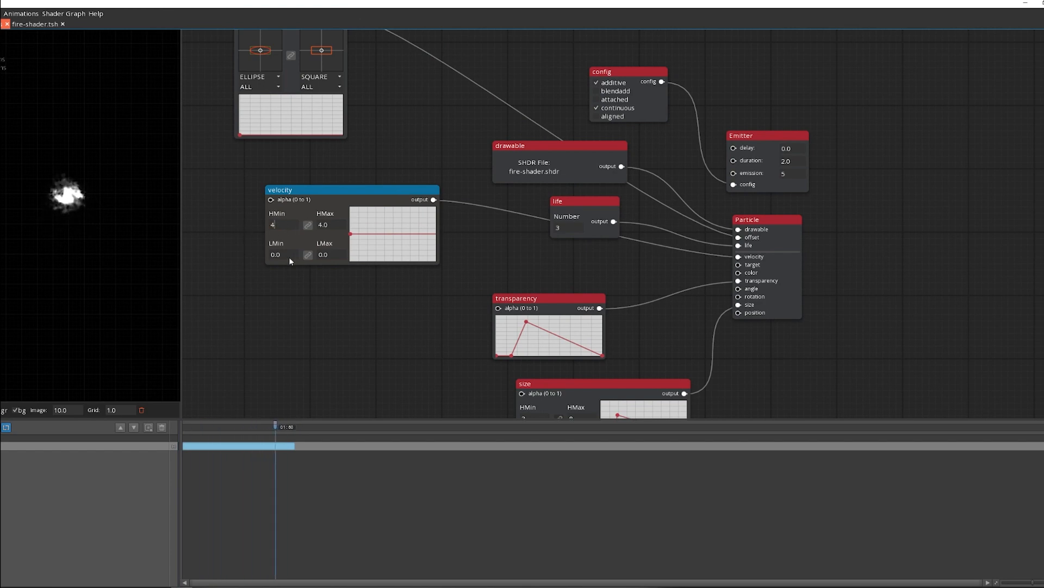
# Shape the velocity curve to stay at zero briefly and rise straight to the maximum at the end, and reposition the velocity module
pyautogui.moveTo(349, 235); pyautogui.dragTo(372, 260)
pyautogui.moveTo(437, 260); pyautogui.dragTo(478, 201)
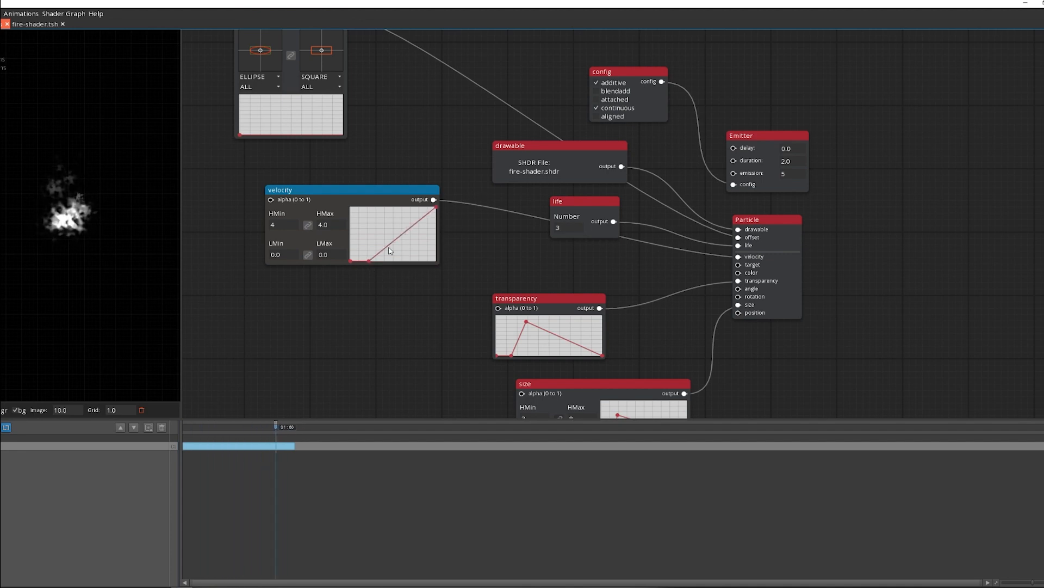
pyautogui.moveTo(357, 188); pyautogui.dragTo(373, 177)
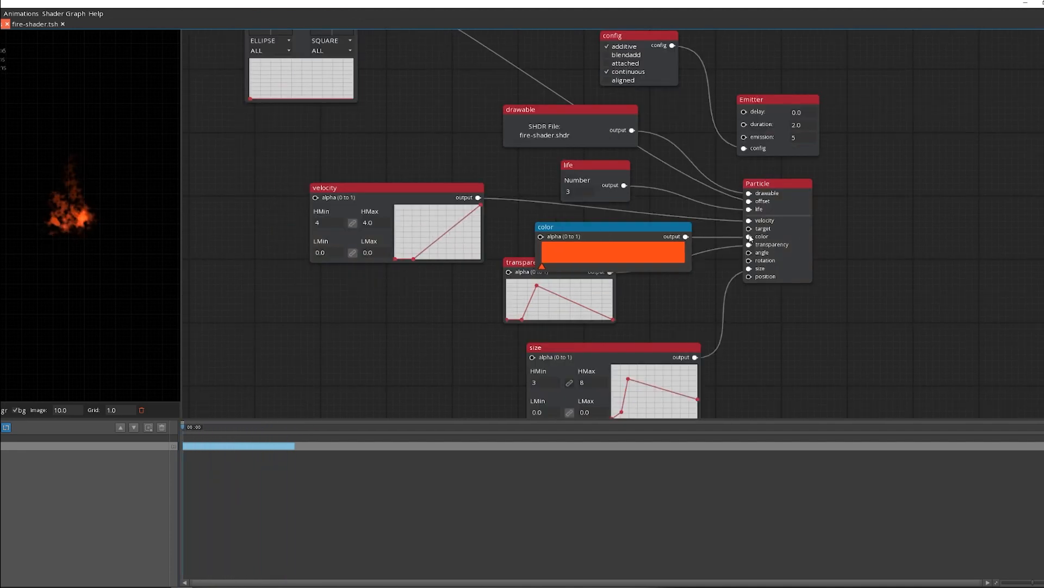
# Place a color module feeding the Particle's color input above the velocity module and add gradient points across its color strip
pyautogui.moveTo(618, 229); pyautogui.dragTo(334, 120)
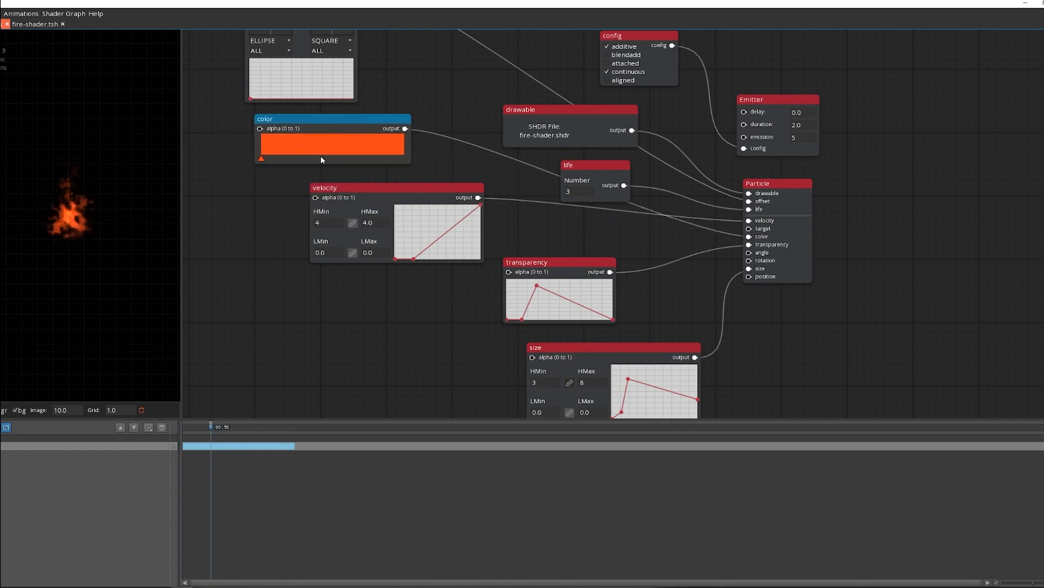
pyautogui.click(404, 158)
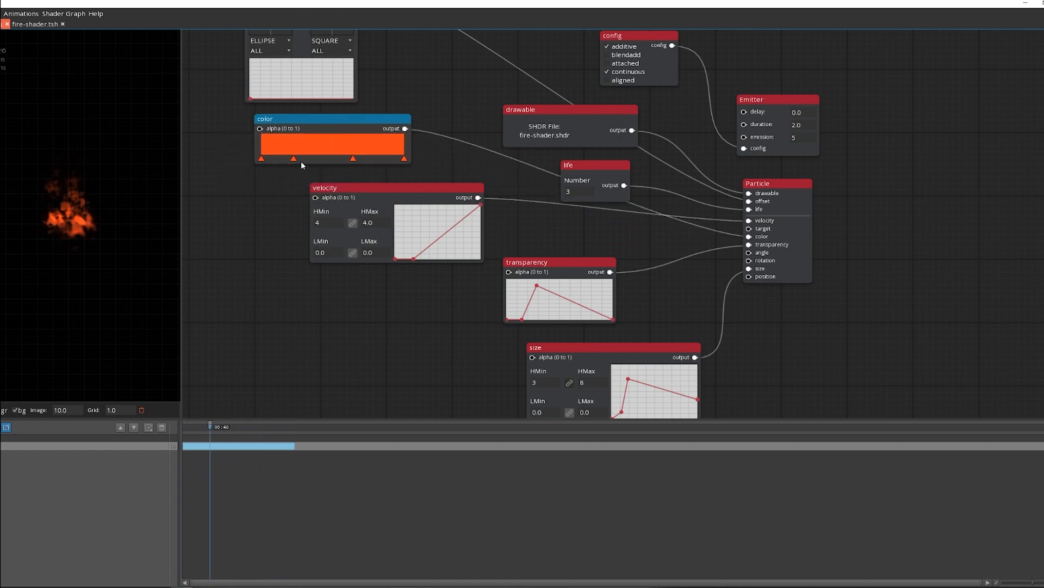
pyautogui.click(330, 159)
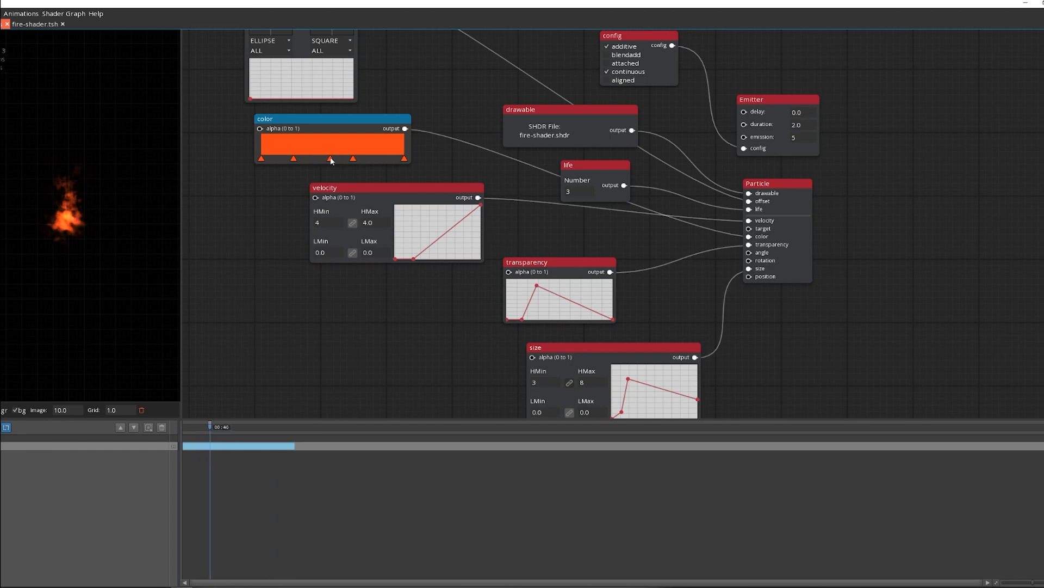
# Change the middle gradient point of the color module from orange to a golden yellow
pyautogui.doubleClick(330, 159)
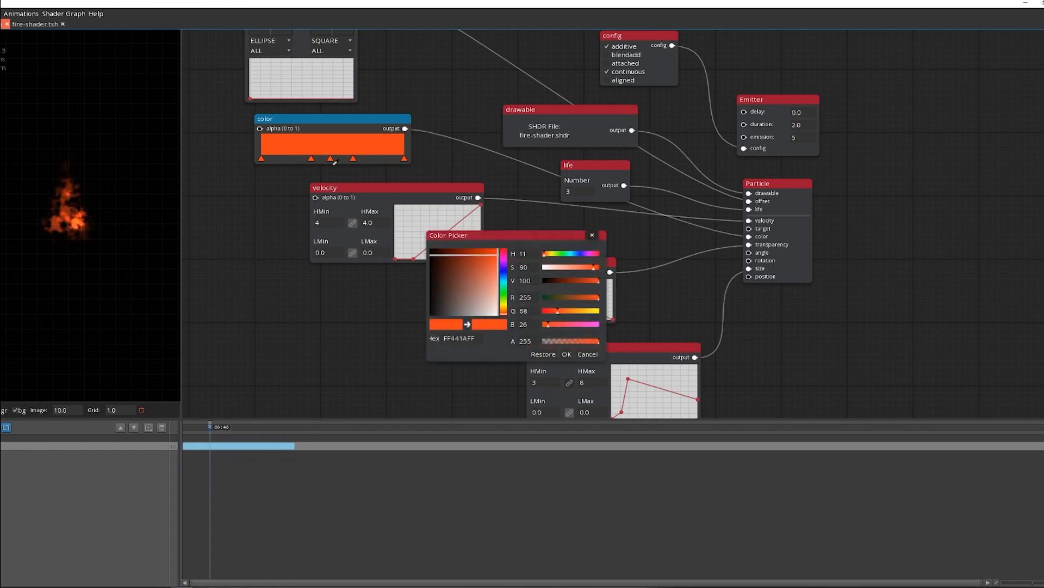
pyautogui.click(505, 309)
pyautogui.click(505, 311)
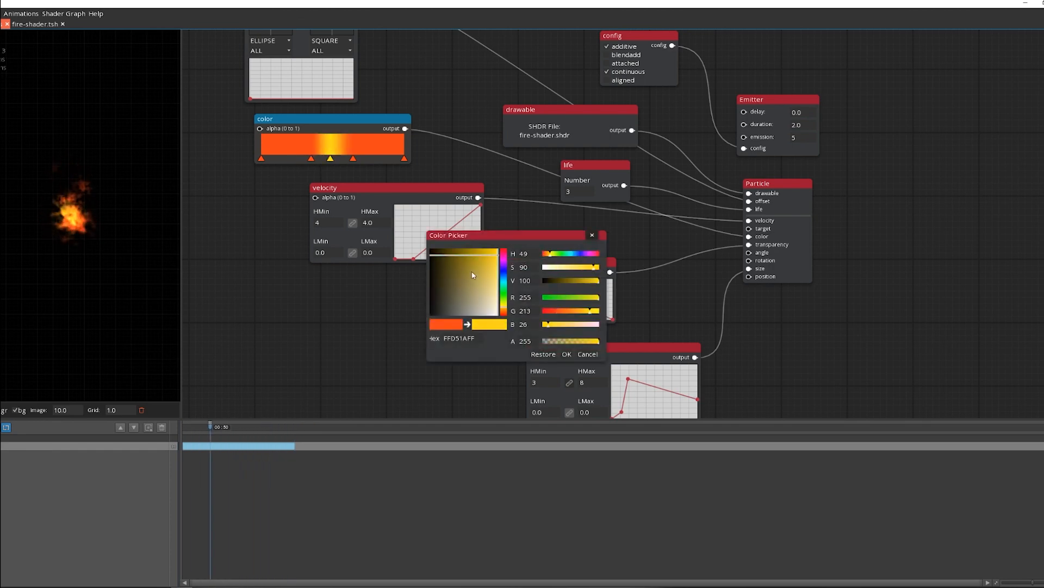
pyautogui.moveTo(481, 273); pyautogui.dragTo(479, 265)
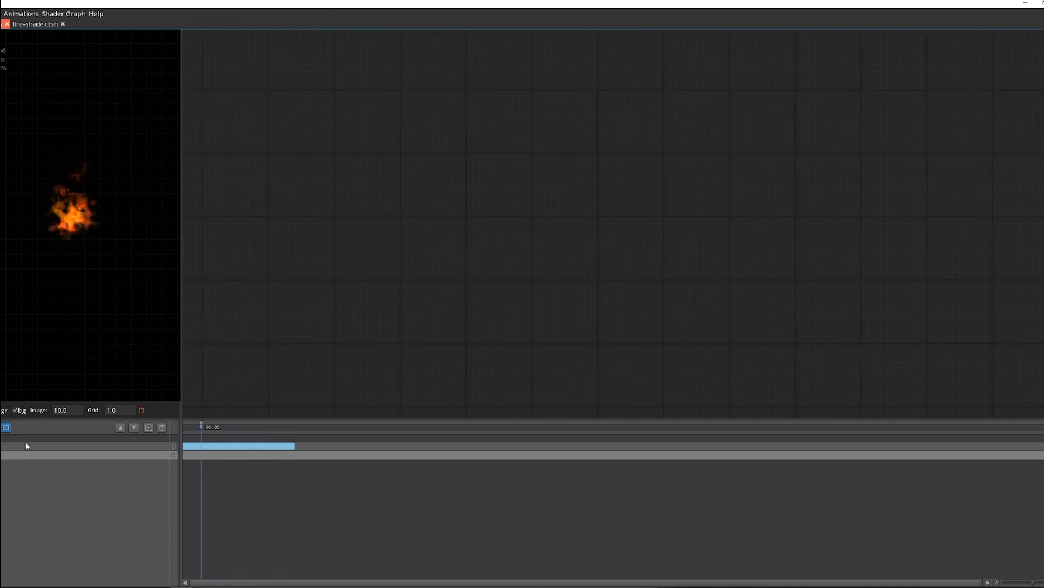
# Move the new empty emitter above the fire emitter in the timeline and add a Particle module to its graph
pyautogui.press('Tab')
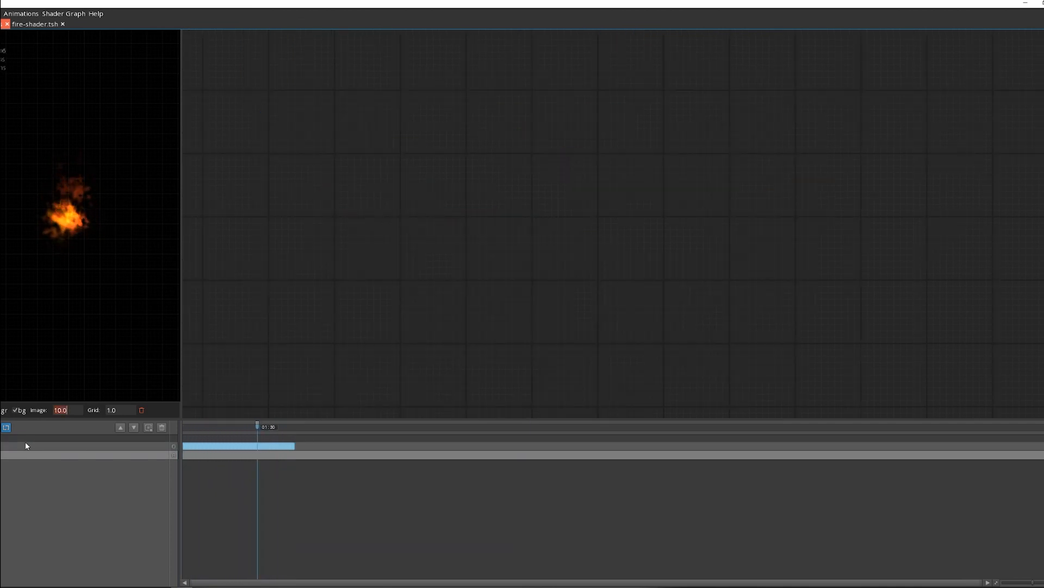
pyautogui.click(121, 427)
pyautogui.rightClick(786, 250)
pyautogui.write('part')
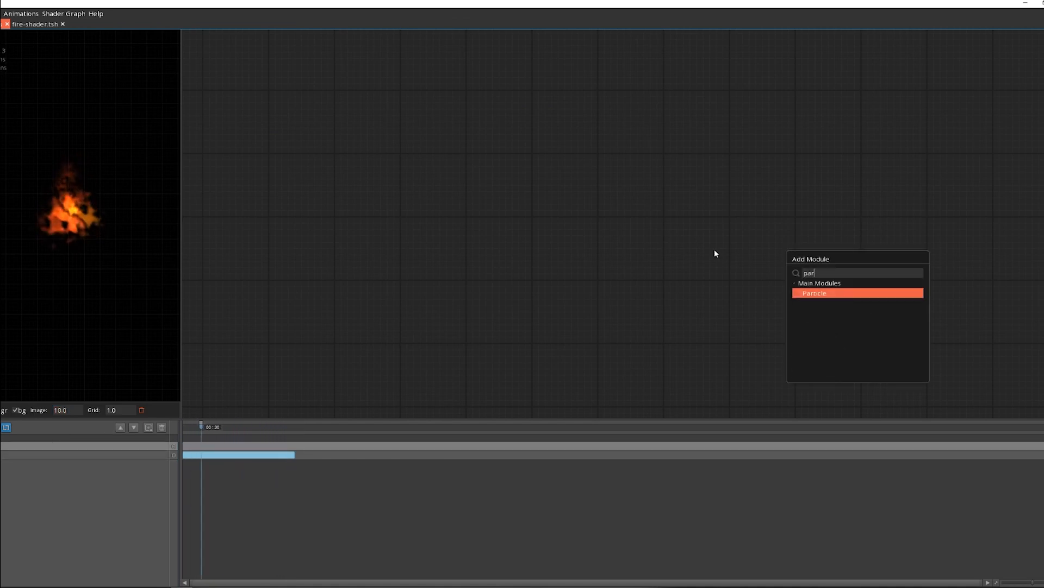
pyautogui.press('Return')
# Add an Emitter module and place it just above the Particle module
pyautogui.rightClick(752, 113)
pyautogui.write('emit')
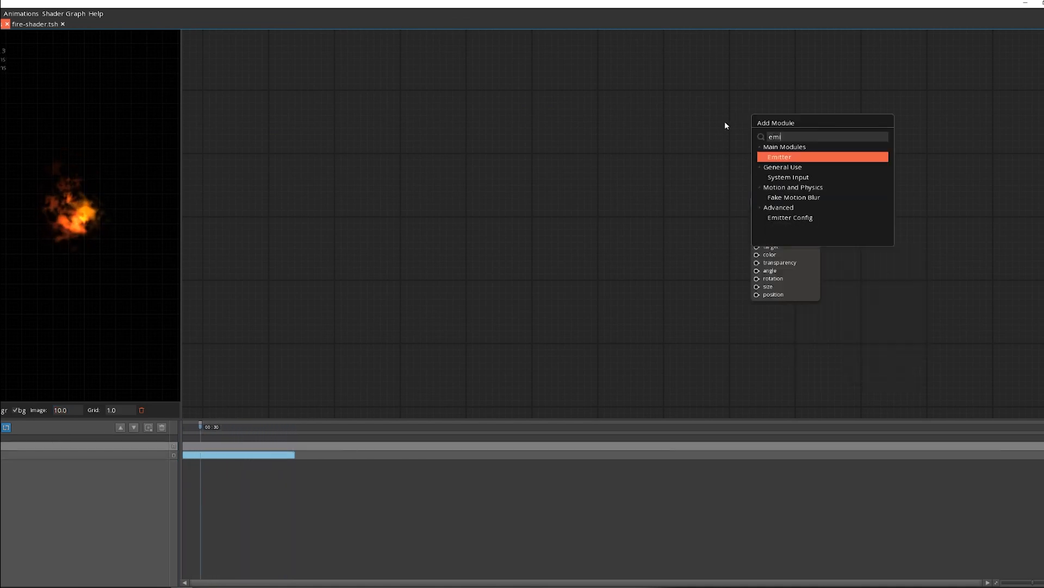
pyautogui.press('Return')
pyautogui.moveTo(758, 89); pyautogui.dragTo(788, 118)
# Add a drawable module to the Particle's drawable input and load sparkle.png into it from the record folder in File Explorer
pyautogui.click(757, 215)
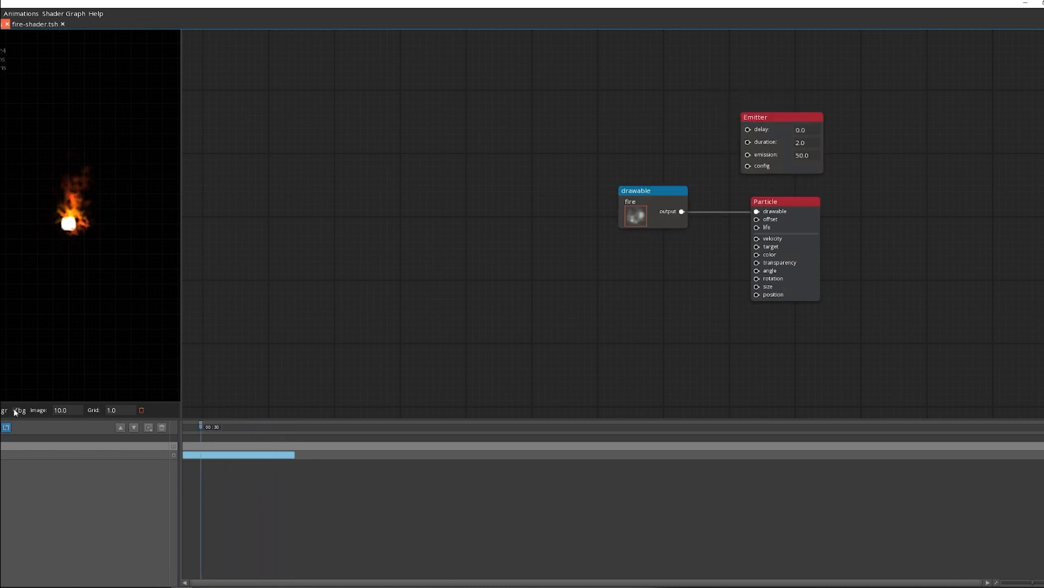
pyautogui.moveTo(49, 586)
pyautogui.click(93, 563)
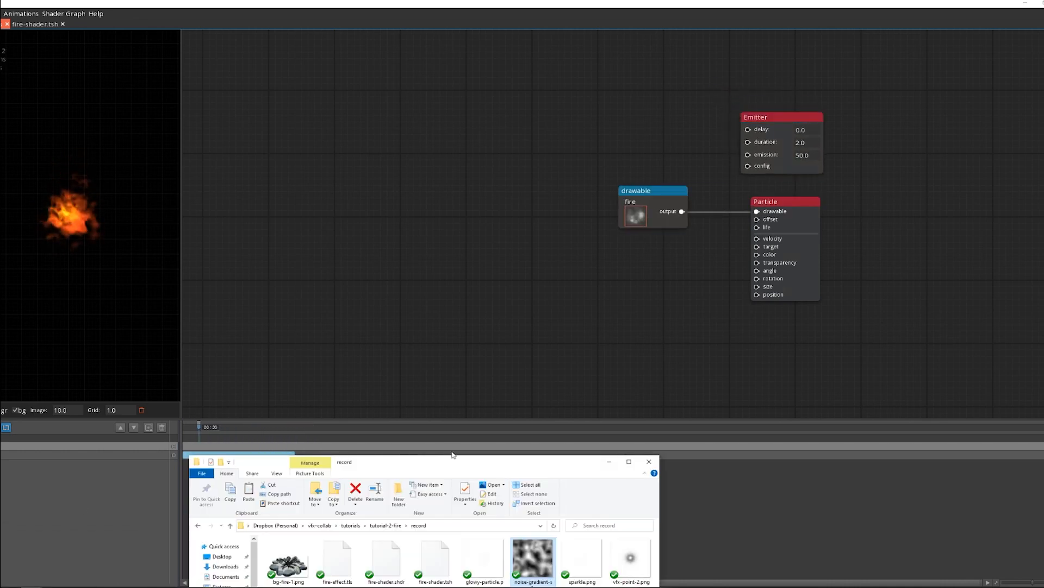
pyautogui.moveTo(452, 458); pyautogui.dragTo(295, 303)
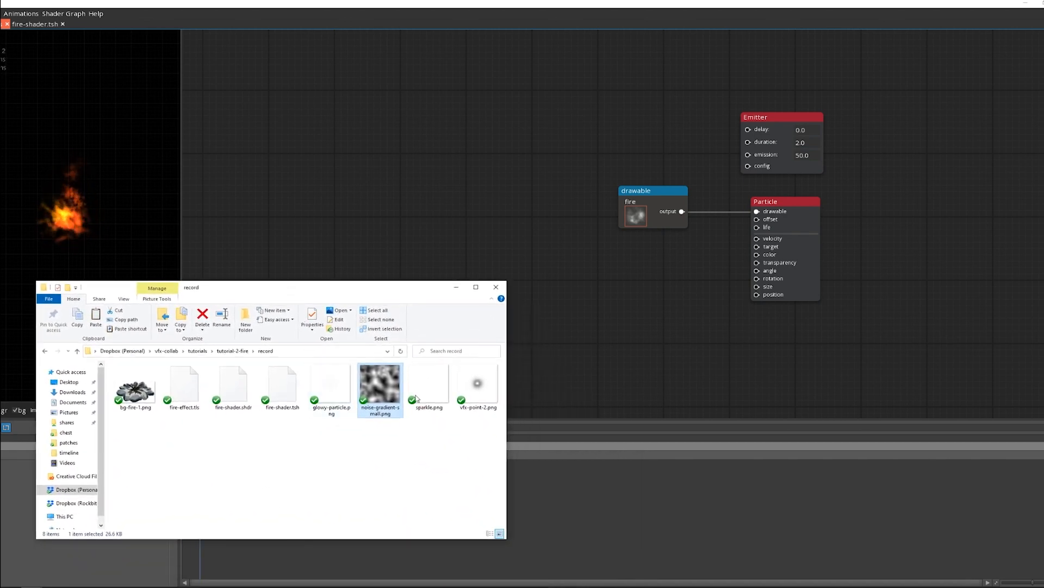
pyautogui.moveTo(416, 398); pyautogui.dragTo(545, 313)
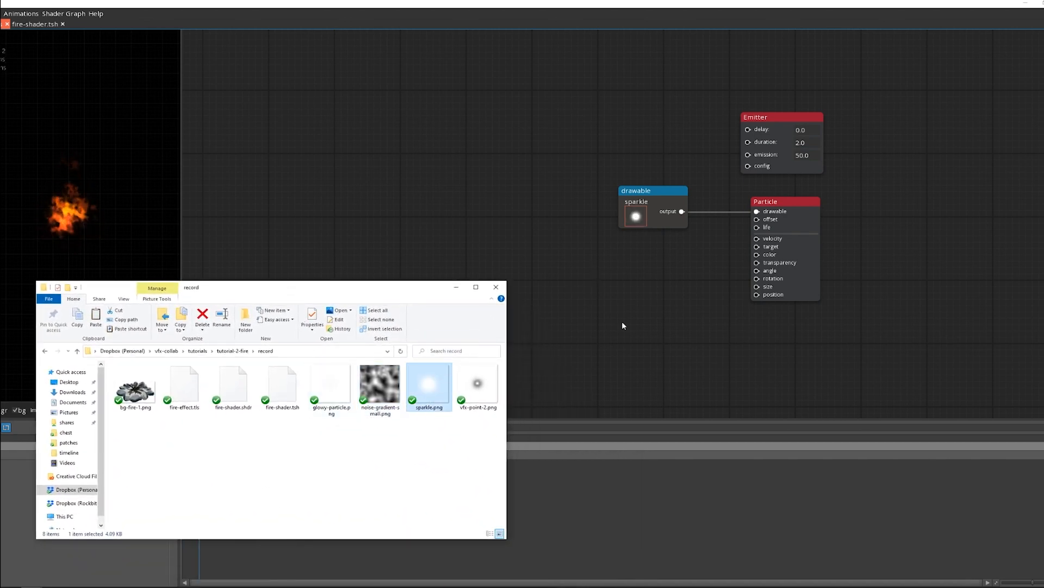
pyautogui.click(623, 325)
# Add a config module to the Emitter's config input and move the drawable module to sit just below it
pyautogui.moveTo(748, 166); pyautogui.dragTo(657, 104)
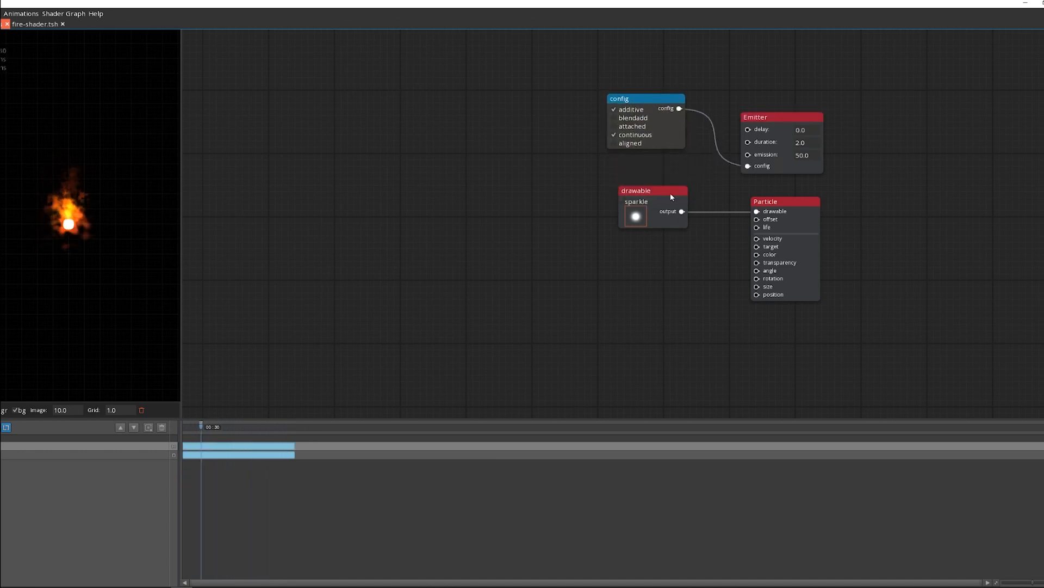
pyautogui.moveTo(668, 188); pyautogui.dragTo(641, 161)
pyautogui.moveTo(629, 268); pyautogui.dragTo(577, 321)
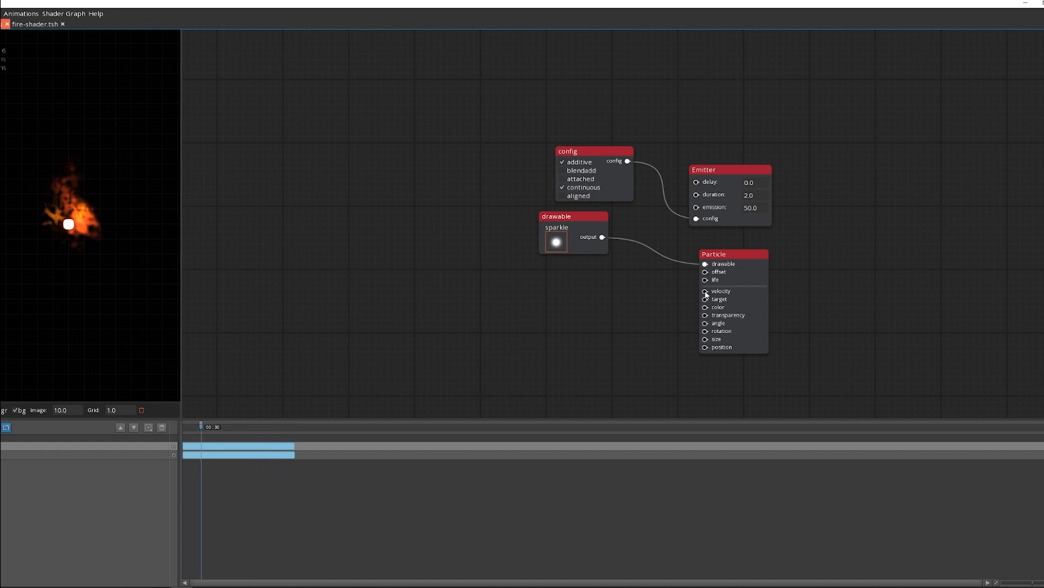
# Add a velocity module to the sparkle Particle's velocity input and place it beside the config module
pyautogui.moveTo(705, 293); pyautogui.dragTo(629, 292)
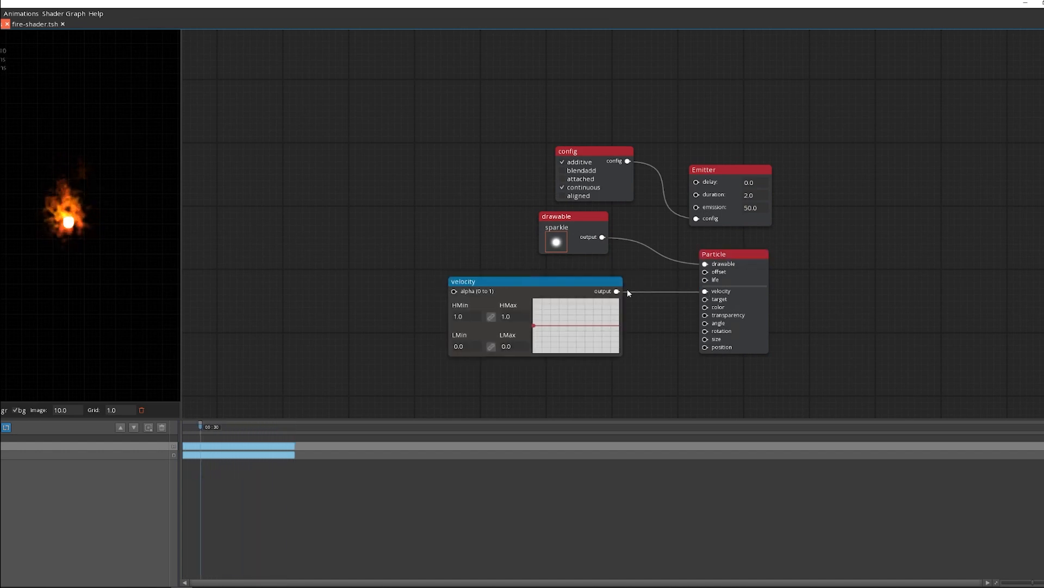
pyautogui.moveTo(533, 281); pyautogui.dragTo(432, 142)
pyautogui.moveTo(420, 283); pyautogui.dragTo(434, 322)
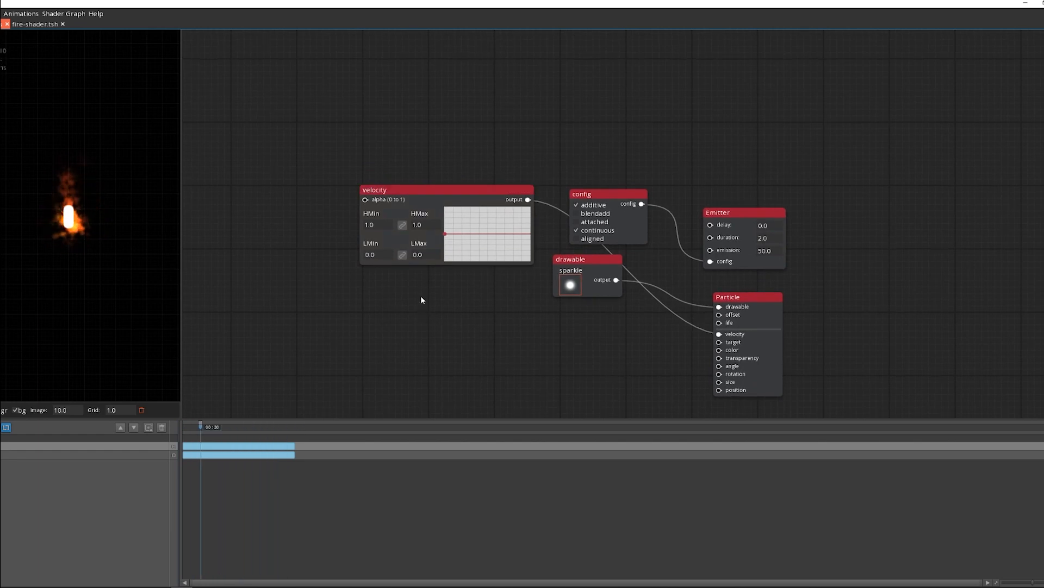
# Unlink the sparkle velocity module's high values and set HMin to 2 and HMax to 6
pyautogui.moveTo(381, 225); pyautogui.dragTo(330, 225)
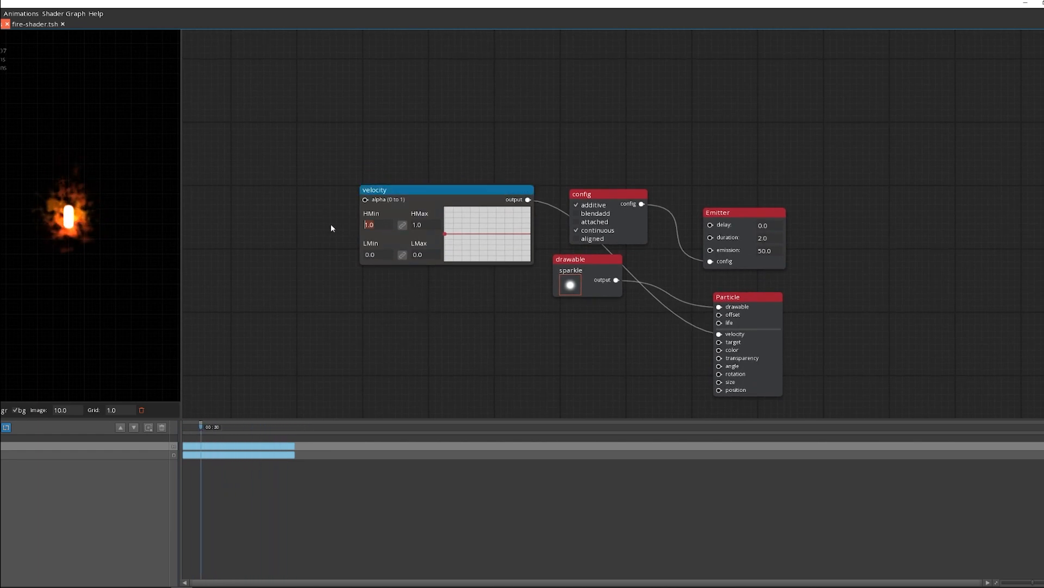
pyautogui.click(403, 227)
pyautogui.moveTo(436, 226); pyautogui.dragTo(339, 224)
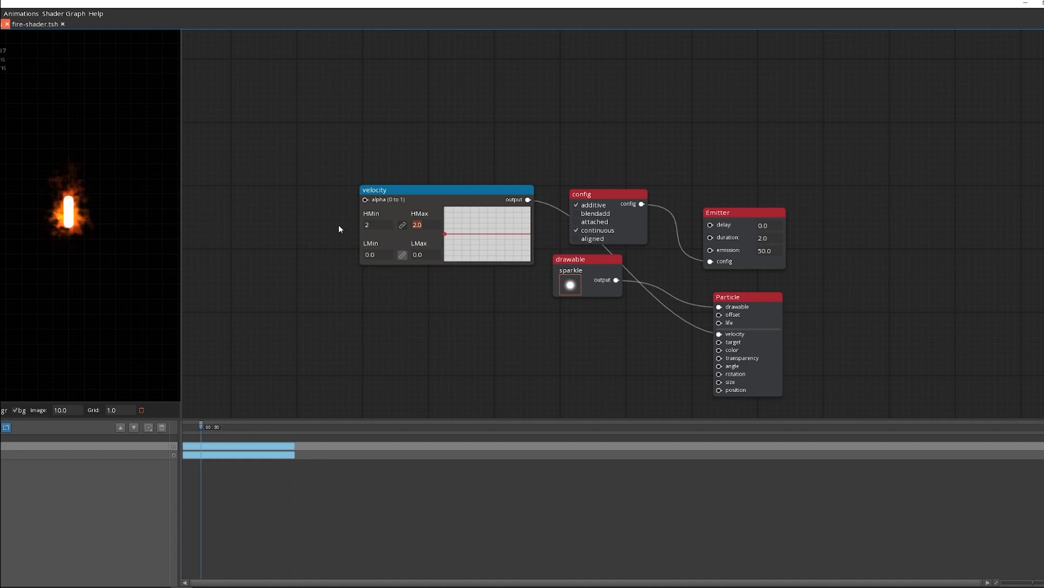
pyautogui.write('6')
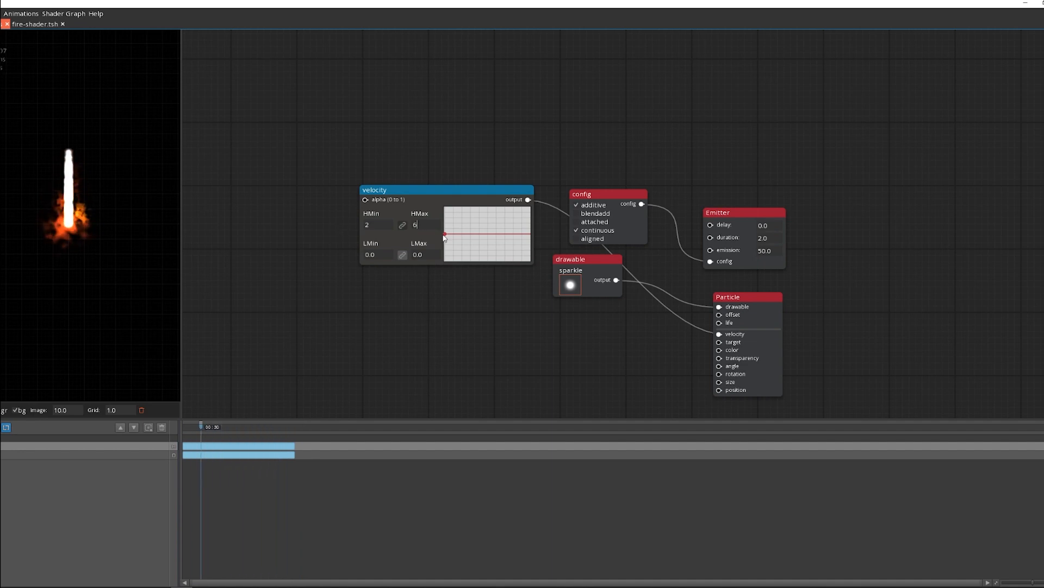
# Reshape the sparkle velocity curve to rise steeply from near zero to a plateau, dip late, and climb to the maximum at the end
pyautogui.moveTo(530, 234); pyautogui.dragTo(527, 208)
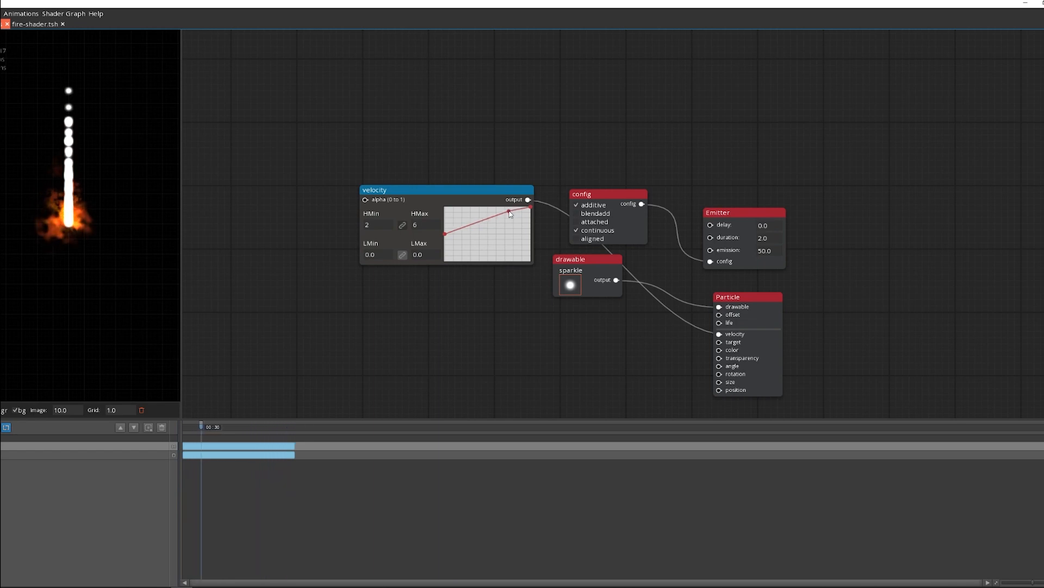
pyautogui.moveTo(509, 216); pyautogui.dragTo(431, 262)
pyautogui.click(456, 224)
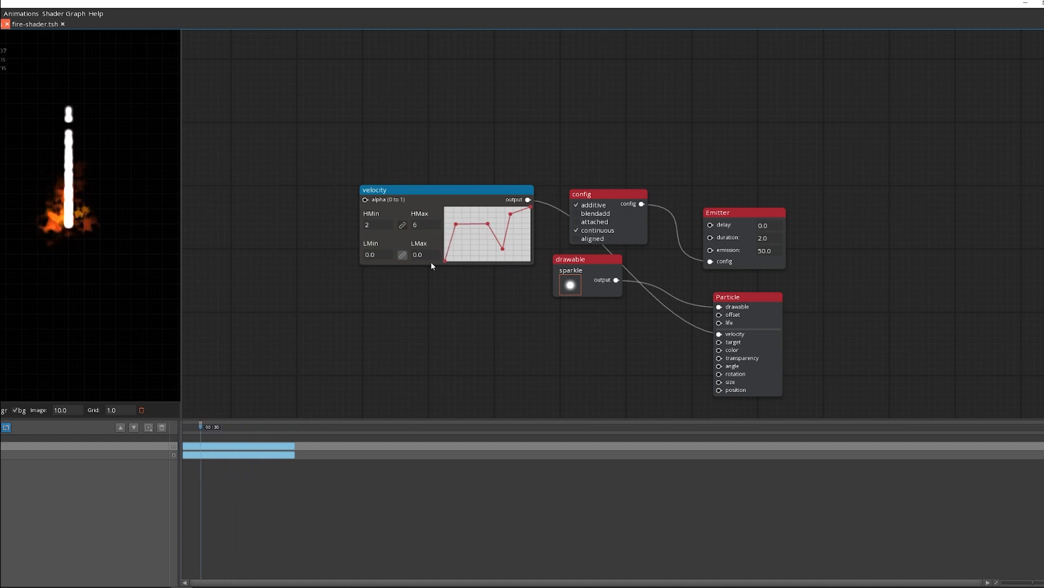
pyautogui.click(453, 285)
# Add a Mixer module in the empty area below the velocity module
pyautogui.scroll(-4, 480, 334)
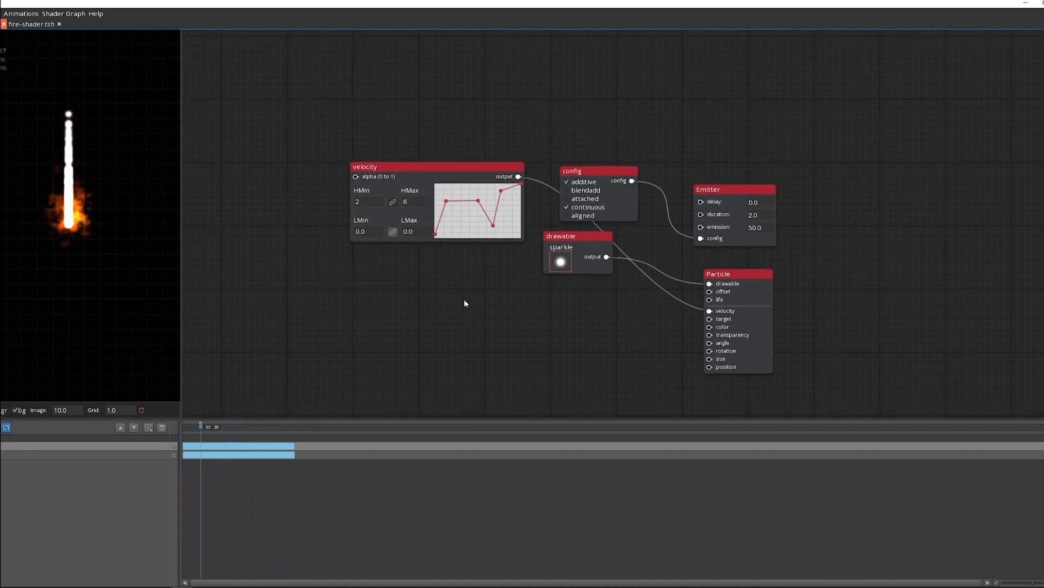
pyautogui.moveTo(372, 283); pyautogui.dragTo(496, 251)
pyautogui.rightClick(489, 280)
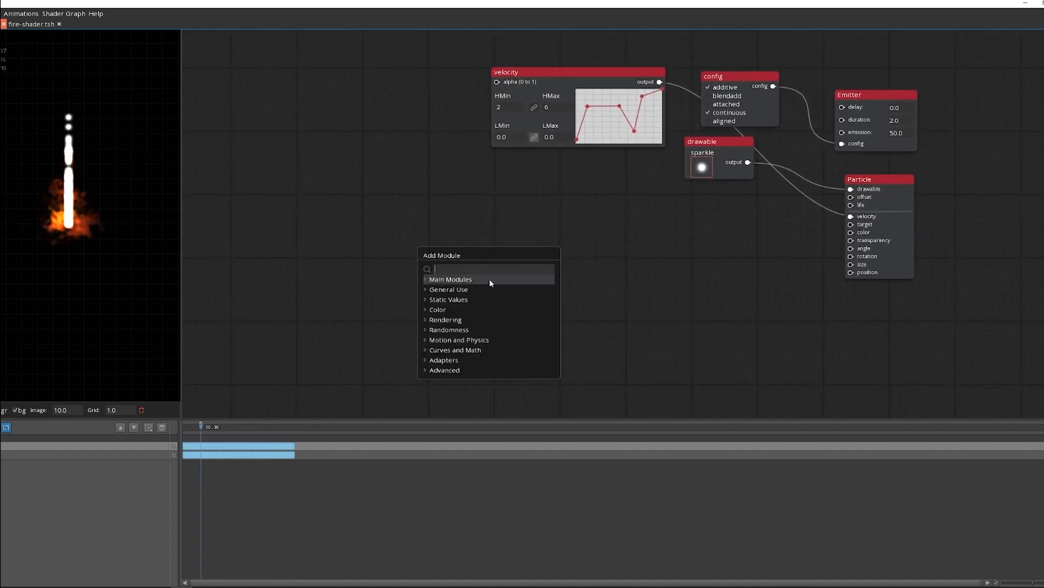
pyautogui.write('mix')
pyautogui.press('Return')
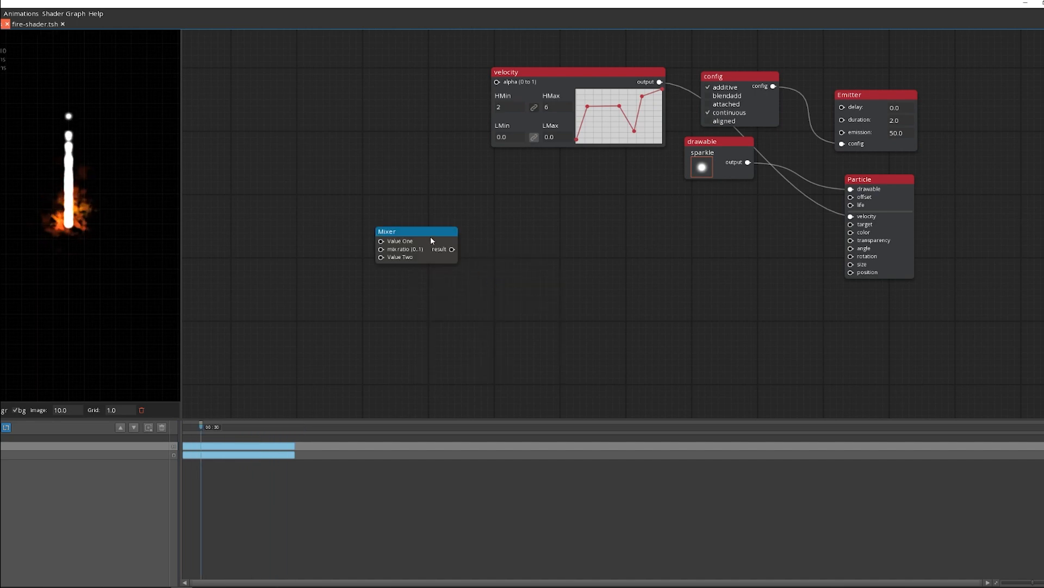
# Add a Random Range module and a Number module beside the Mixer, and set the Number to 90
pyautogui.moveTo(411, 231); pyautogui.dragTo(367, 231)
pyautogui.moveTo(237, 263); pyautogui.dragTo(304, 330)
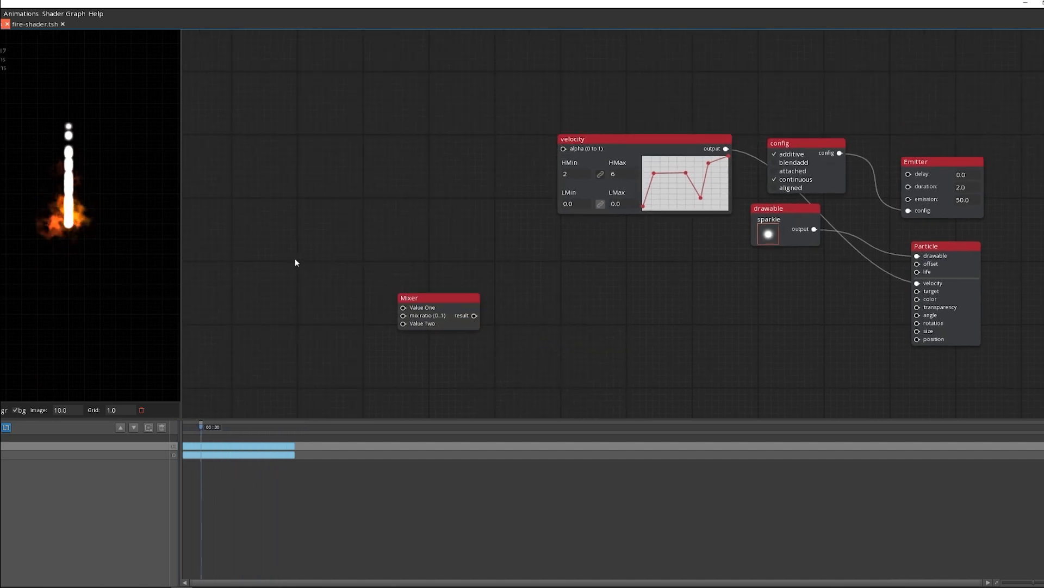
pyautogui.press('r')
pyautogui.rightClick(272, 336)
pyautogui.write('num')
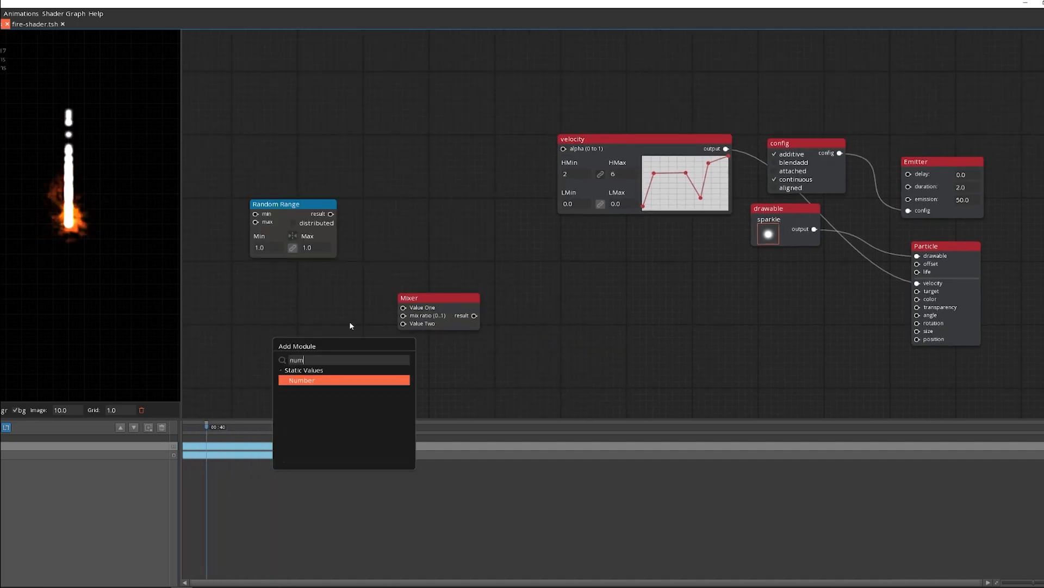
pyautogui.press('Return')
pyautogui.moveTo(287, 319); pyautogui.dragTo(309, 341)
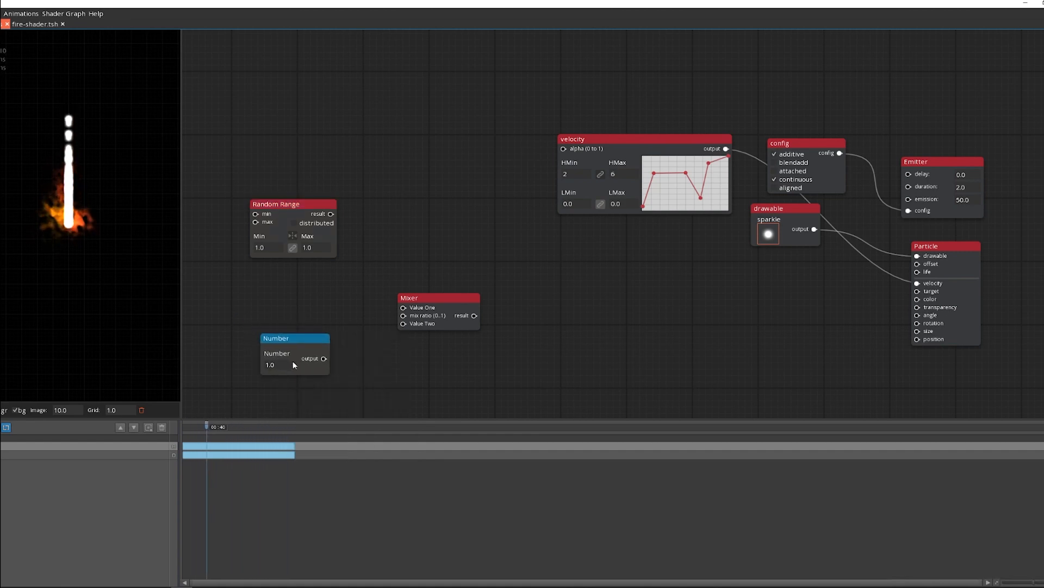
pyautogui.write('90')
# Unlink the Random Range module's values, set Min to 20 and Max to 160, and place it just above the Number module
pyautogui.click(272, 248)
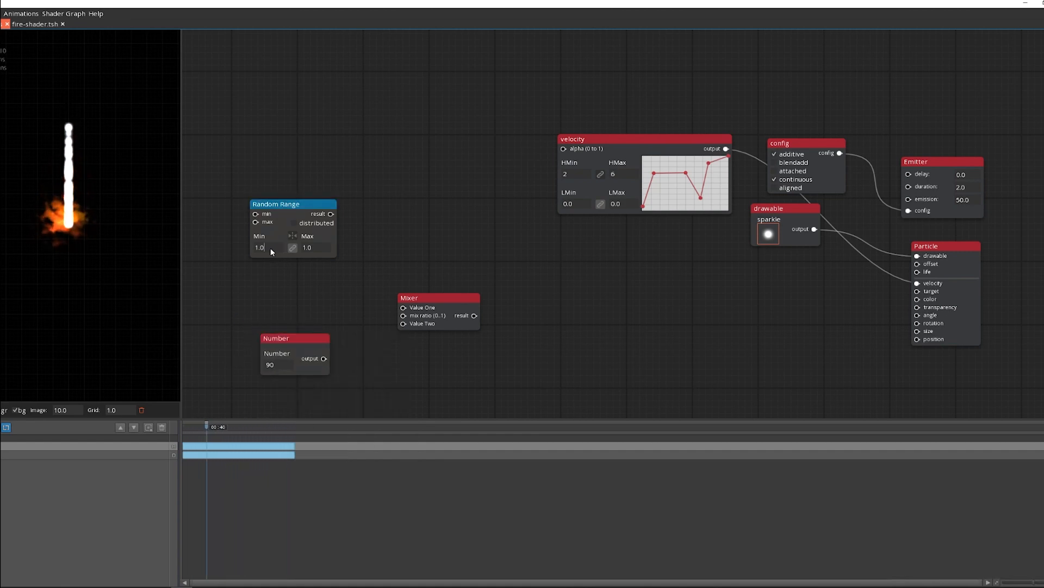
pyautogui.moveTo(290, 206); pyautogui.dragTo(321, 240)
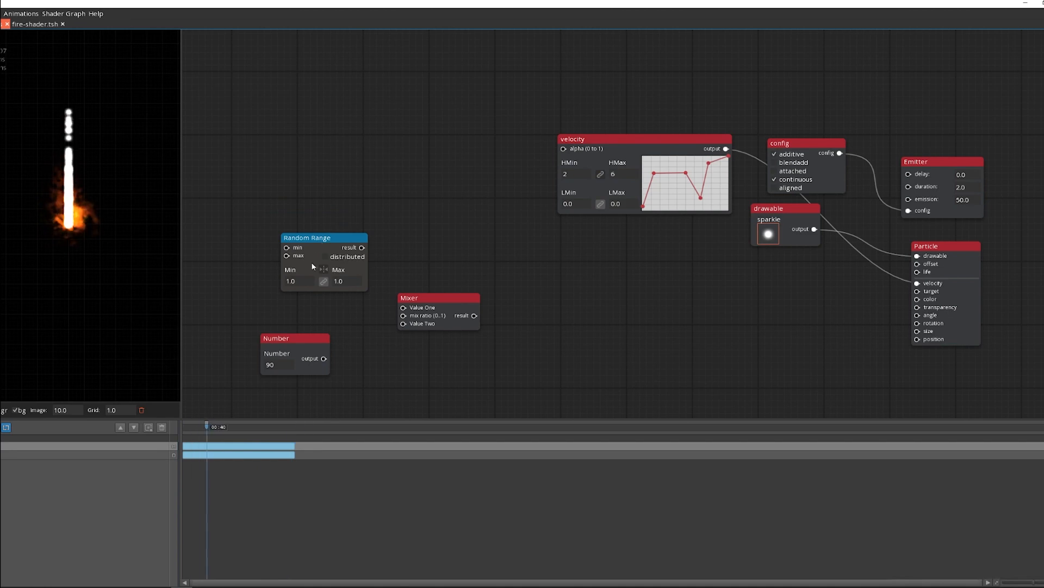
pyautogui.write('20')
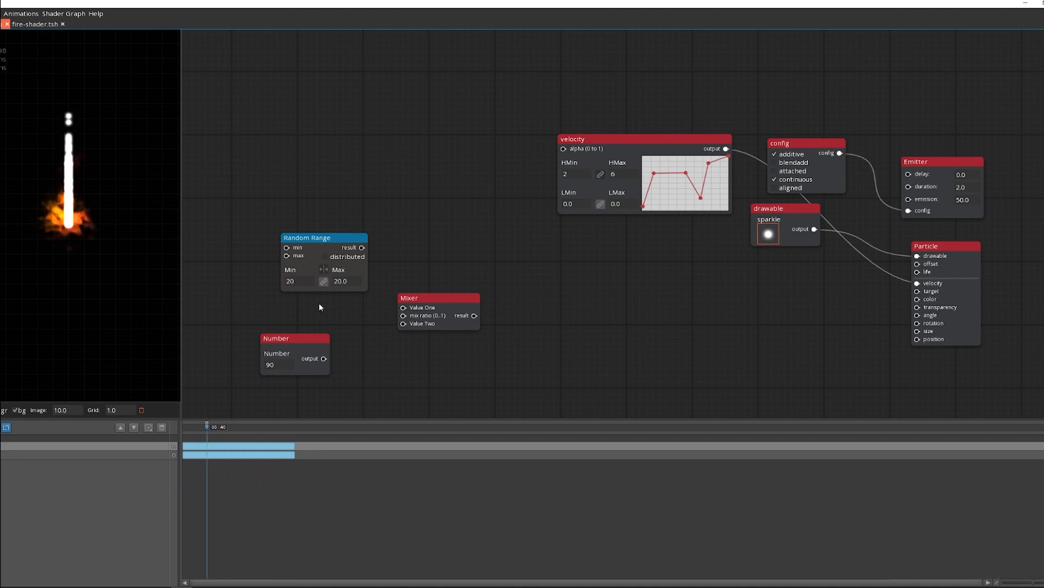
pyautogui.click(337, 281)
pyautogui.write('160')
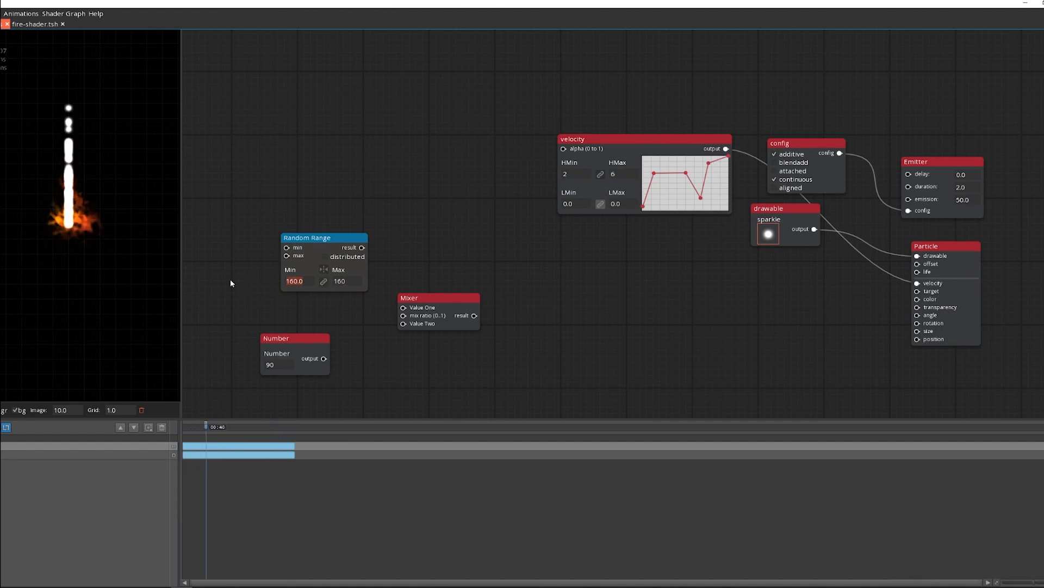
pyautogui.moveTo(308, 242); pyautogui.dragTo(311, 264)
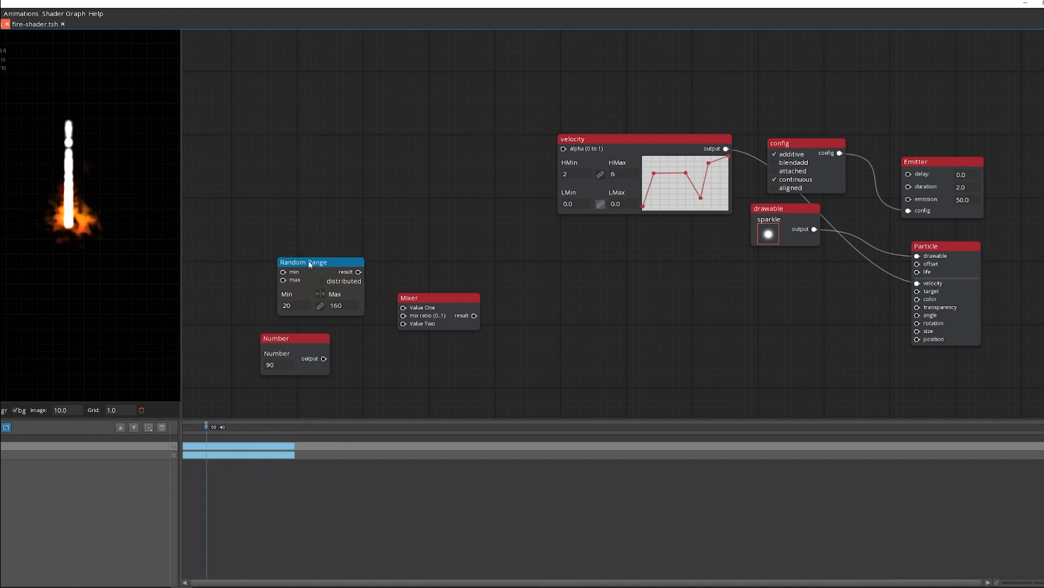
# Connect the Random Range to the Mixer's Value One and the Number to its Value Two
pyautogui.moveTo(312, 341); pyautogui.dragTo(326, 352)
pyautogui.moveTo(359, 272); pyautogui.dragTo(403, 308)
pyautogui.moveTo(342, 352); pyautogui.dragTo(403, 324)
pyautogui.moveTo(329, 262); pyautogui.dragTo(338, 246)
pyautogui.click(355, 355)
# Feed a new Curve module into the Mixer's mix ratio and link the Mixer's result to the sparkle Particle's angle input
pyautogui.rightClick(234, 312)
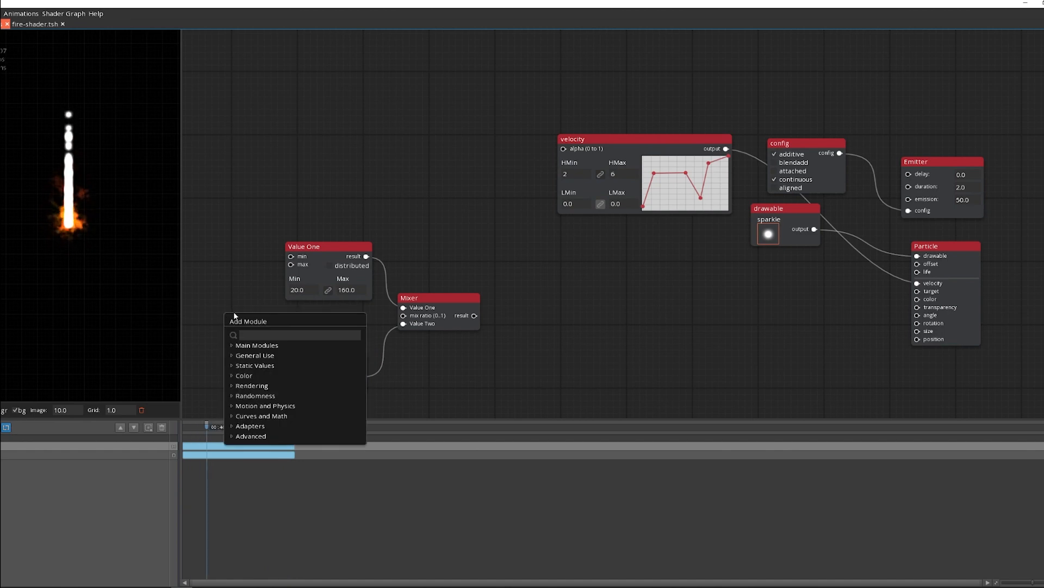
pyautogui.write('cur')
pyautogui.press('Return')
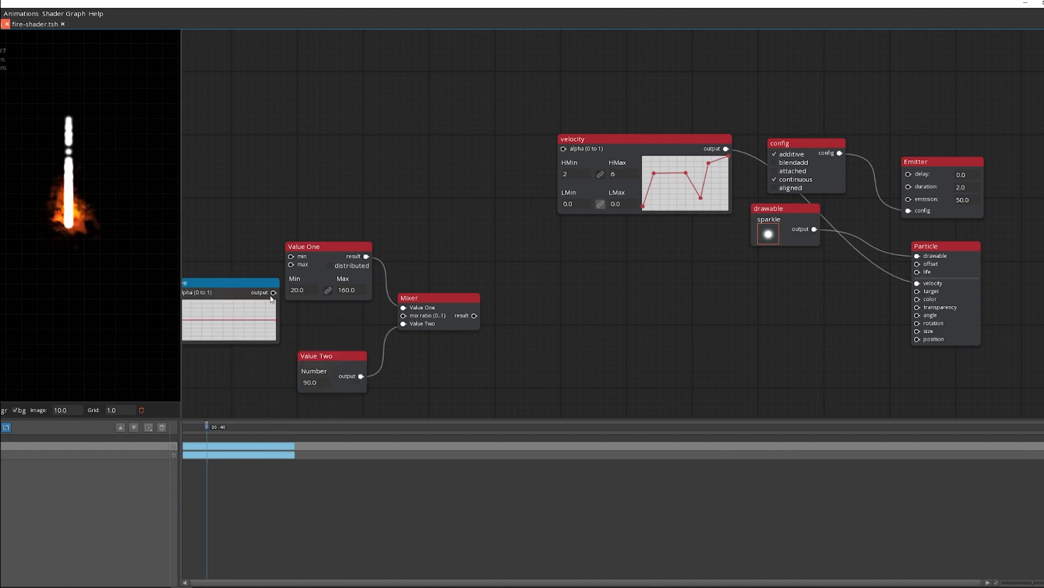
pyautogui.moveTo(354, 308); pyautogui.dragTo(403, 316)
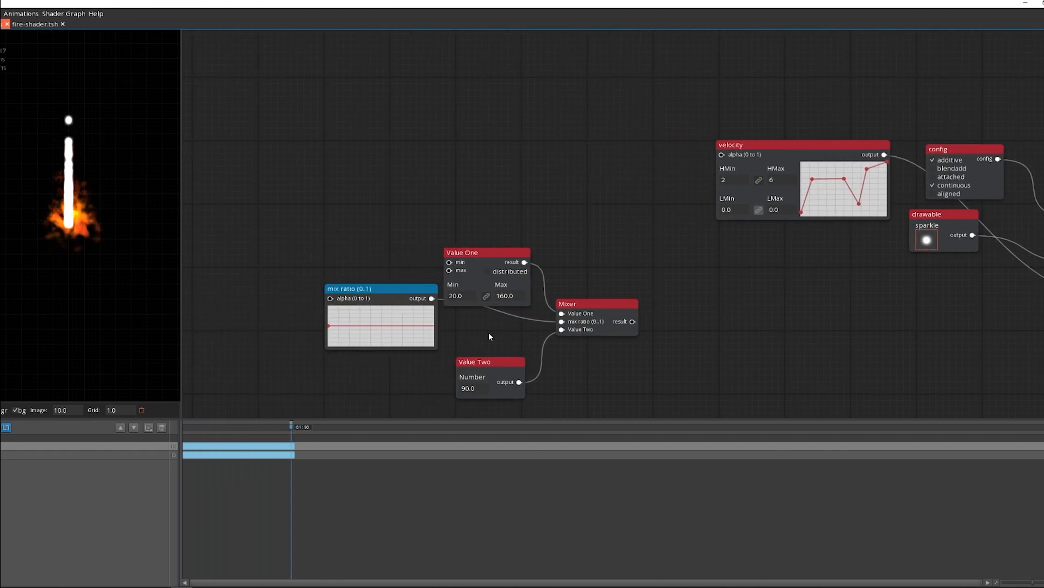
pyautogui.moveTo(488, 332); pyautogui.dragTo(422, 290, button='middle')
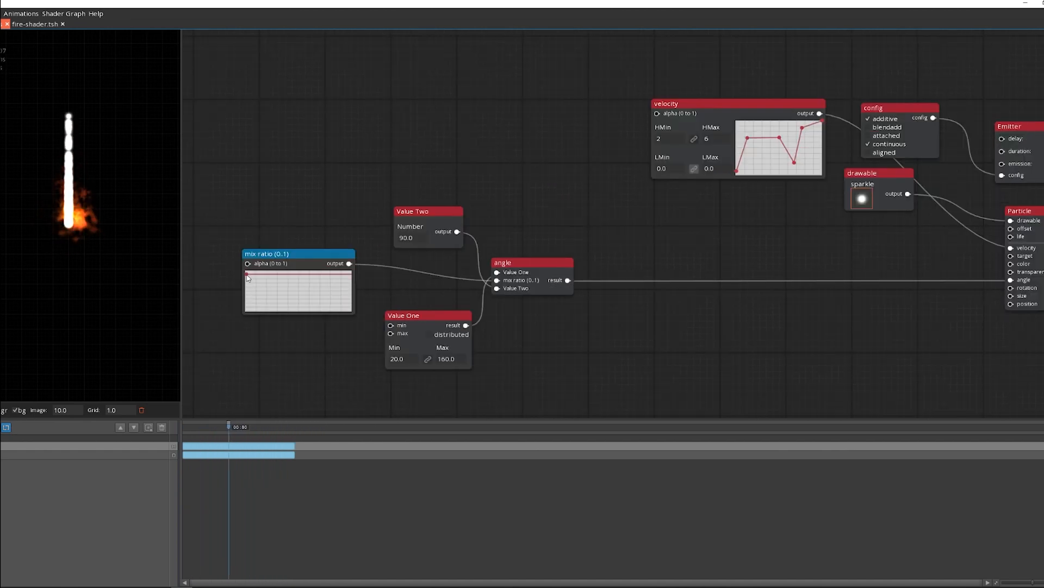
# Reshape the mix ratio curve to rise slowly from near zero, form two sharp peaks with a dip between, and end at zero
pyautogui.moveTo(244, 291); pyautogui.dragTo(320, 307)
pyautogui.moveTo(333, 290); pyautogui.dragTo(317, 303)
pyautogui.click(343, 285)
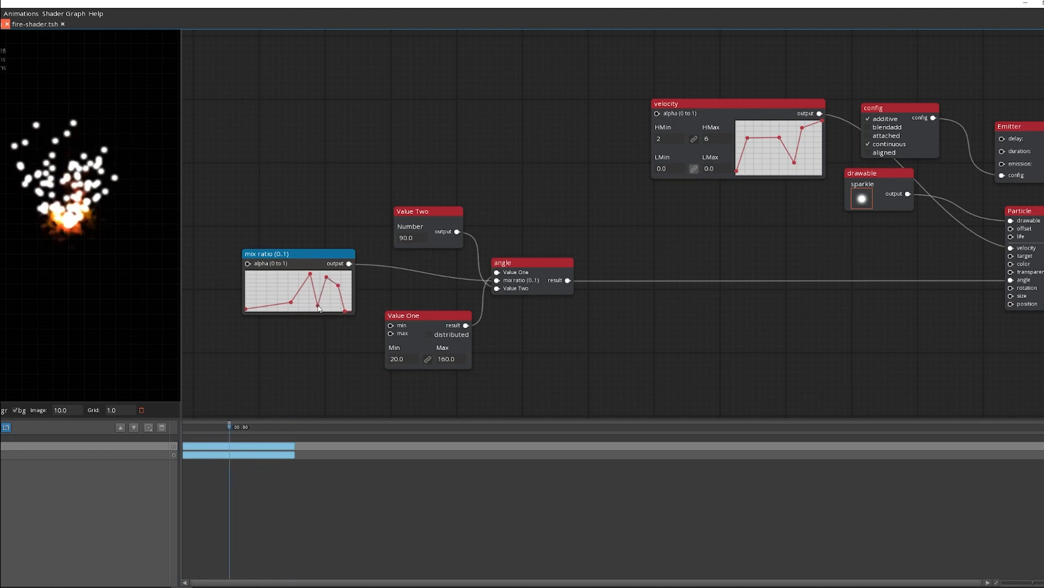
# Group the mix ratio, Value One, Value Two and angle modules and name the group "angle of movement"
pyautogui.moveTo(402, 297); pyautogui.dragTo(384, 295, button='middle')
pyautogui.keyDown('shift'); pyautogui.click(409, 315); pyautogui.keyUp('shift')
pyautogui.keyDown('shift'); pyautogui.click(419, 213); pyautogui.keyUp('shift')
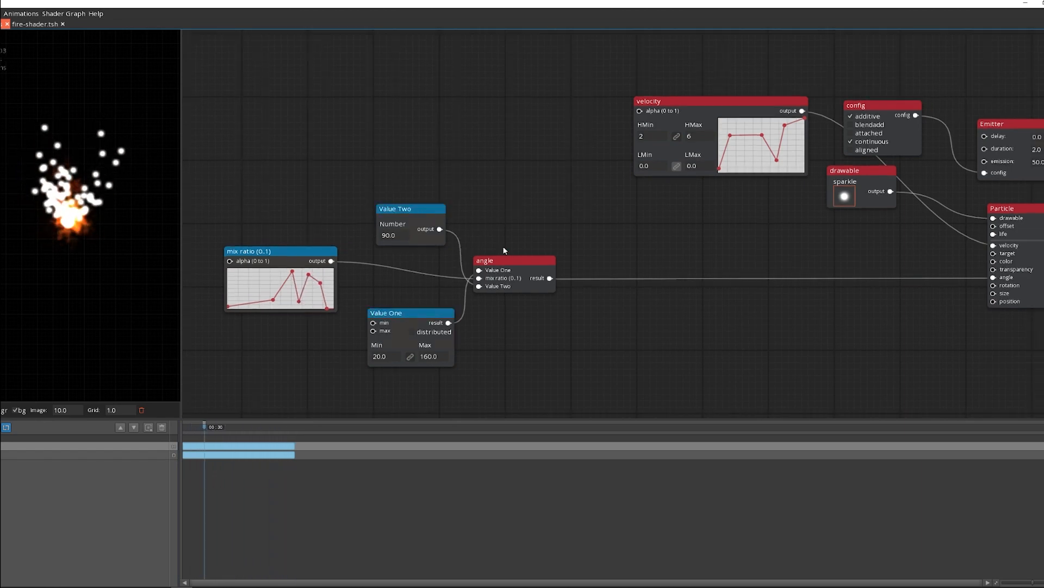
pyautogui.keyDown('shift'); pyautogui.click(511, 263); pyautogui.keyUp('shift')
pyautogui.hotkey('ctrl', 'g')
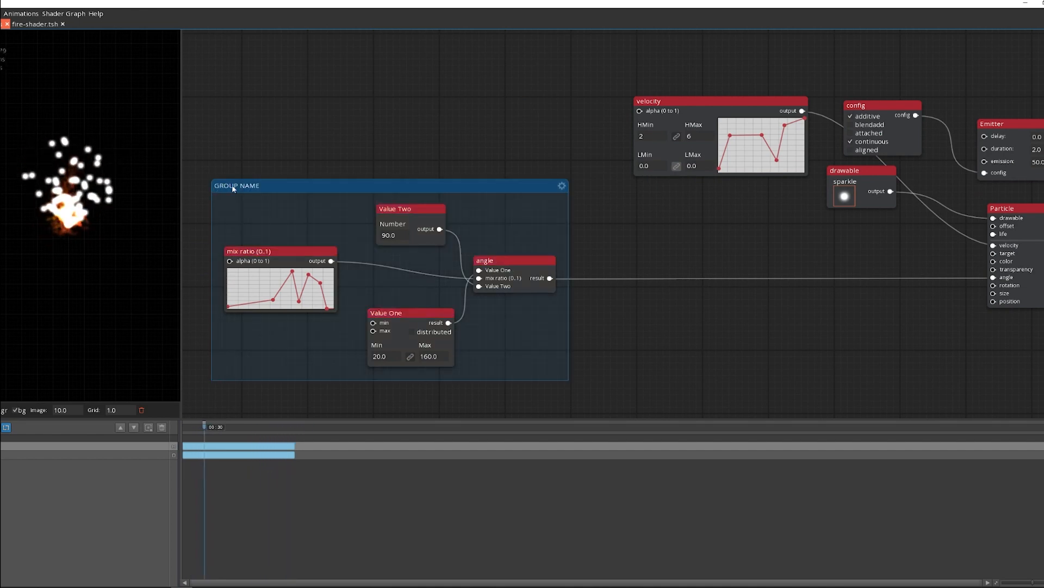
pyautogui.moveTo(379, 186); pyautogui.dragTo(417, 146)
pyautogui.doubleClick(314, 151)
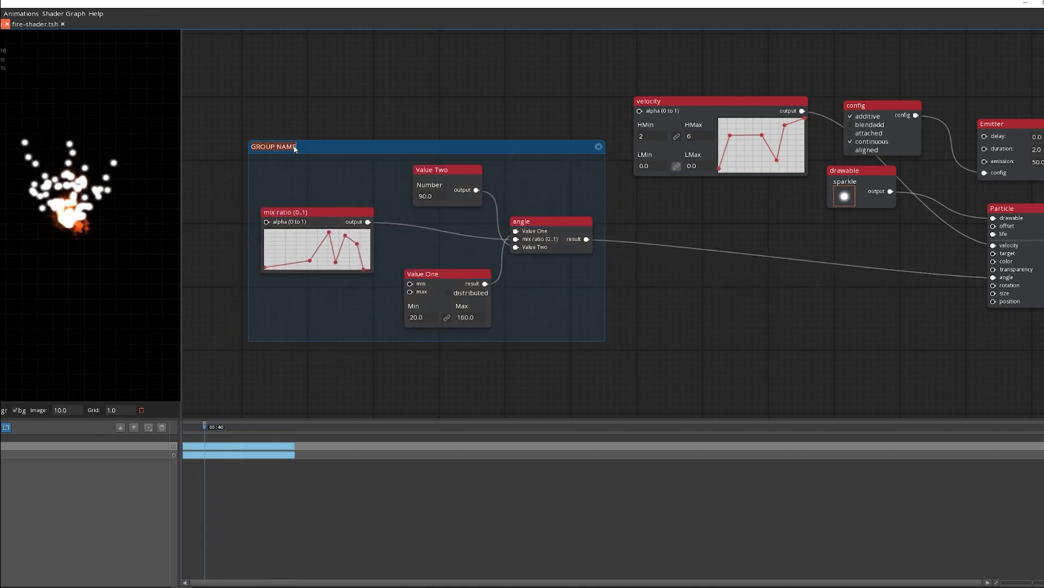
pyautogui.write('angle of movement')
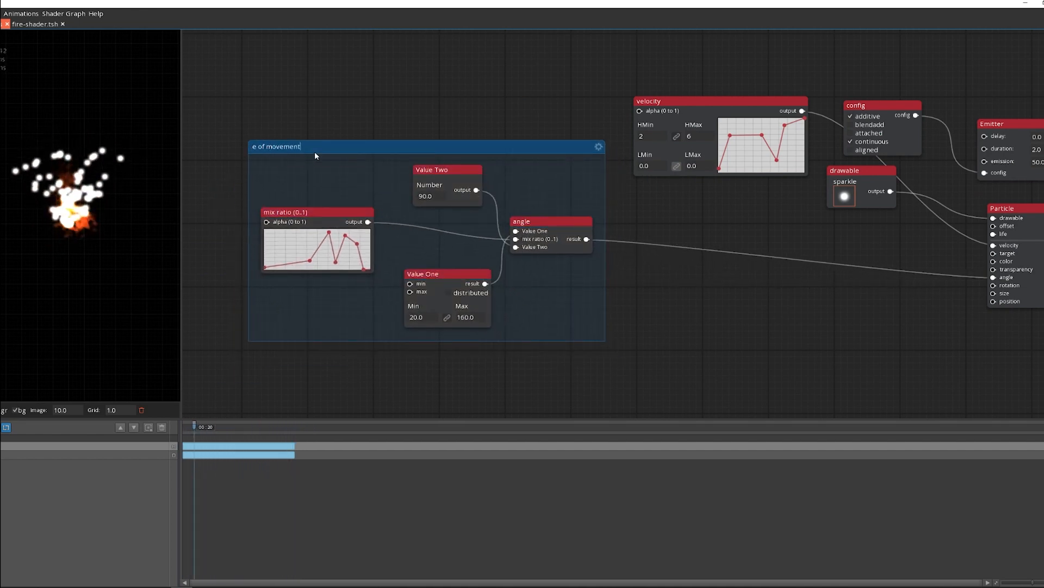
# Add an offset module to the sparkle Particle's offset input, placed above the velocity module
pyautogui.moveTo(706, 310); pyautogui.dragTo(442, 236, button='middle')
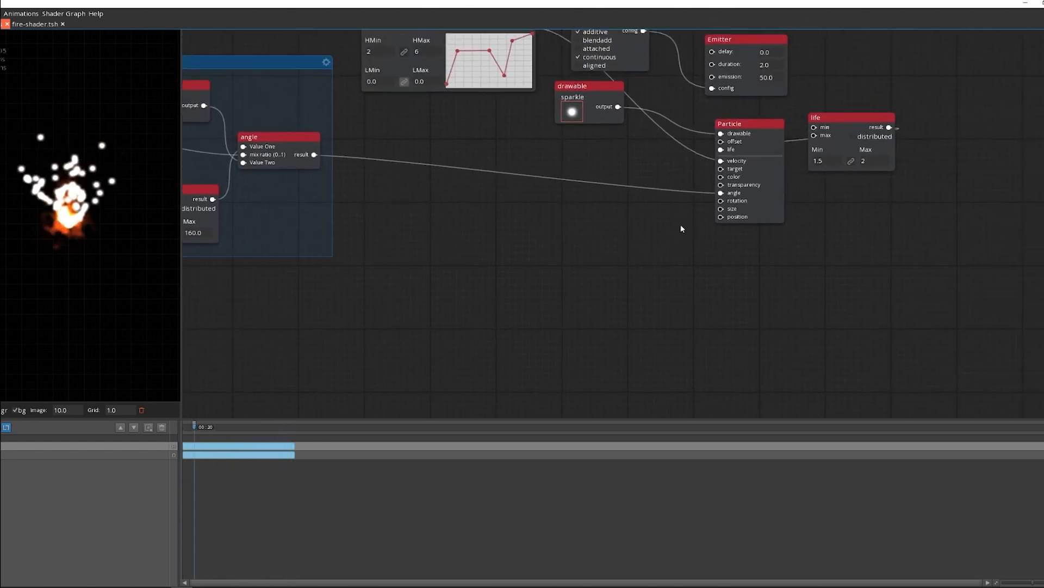
pyautogui.moveTo(683, 224); pyautogui.dragTo(724, 334, button='middle')
pyautogui.moveTo(762, 255); pyautogui.dragTo(297, 48)
pyautogui.write('off')
pyautogui.press('Return')
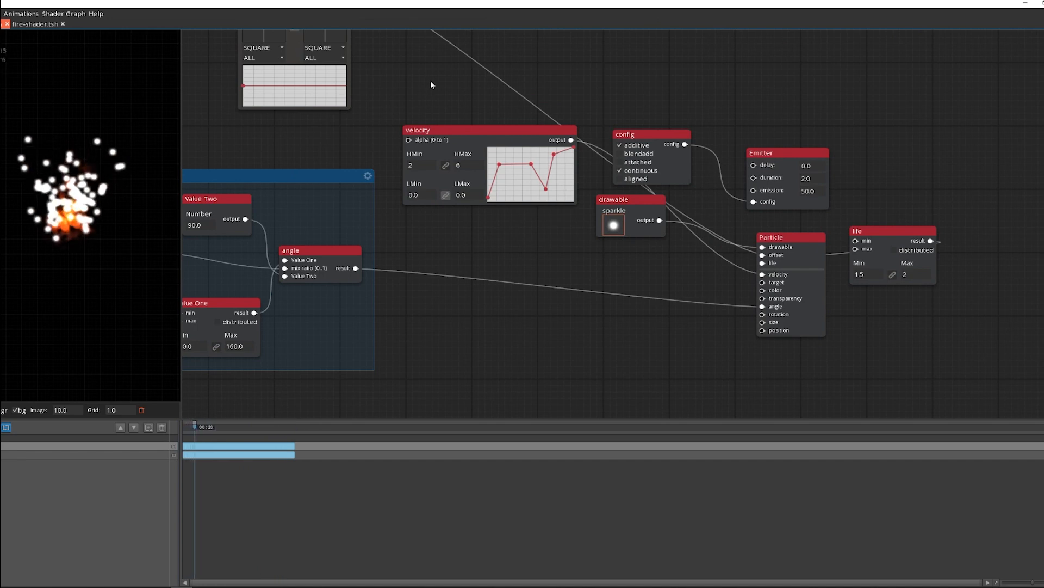
# Make the offset module's first shape an unticked ELLIPSE with value 3 and lower the offset curve to its minimum
pyautogui.moveTo(430, 80); pyautogui.dragTo(550, 240, button='middle')
pyautogui.click(370, 153)
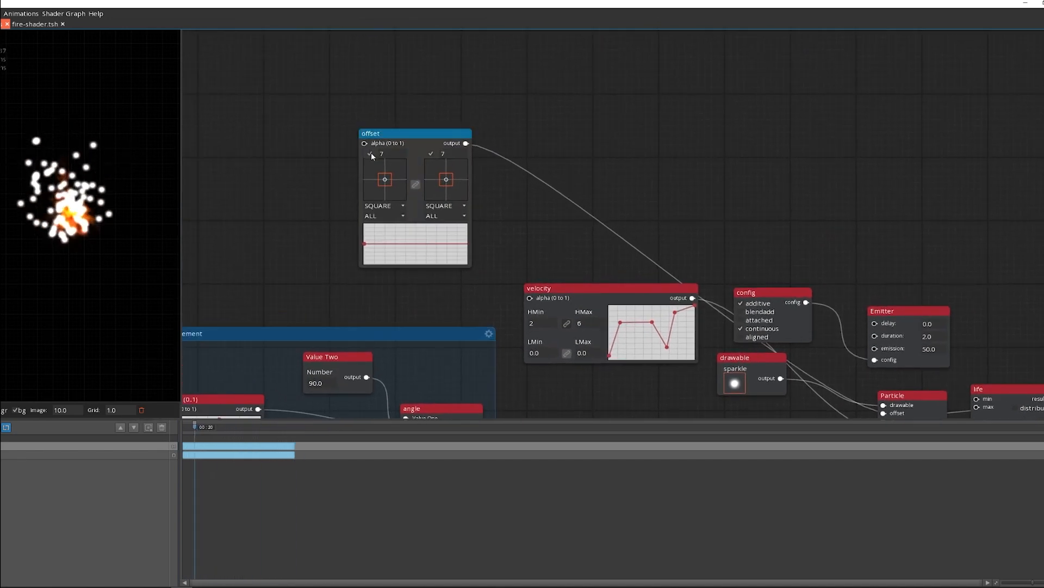
pyautogui.write('3')
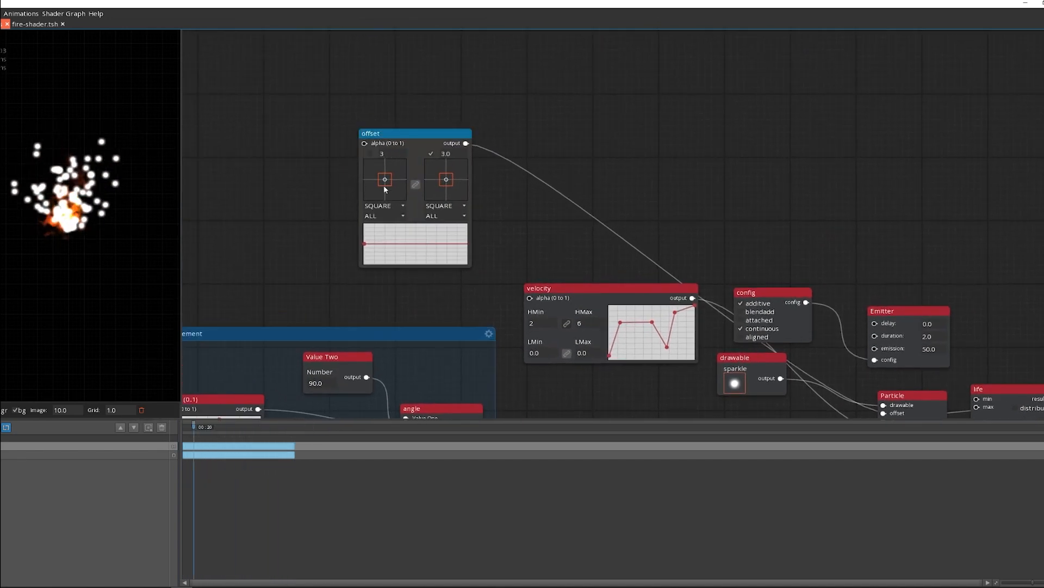
pyautogui.click(385, 209)
pyautogui.click(381, 218)
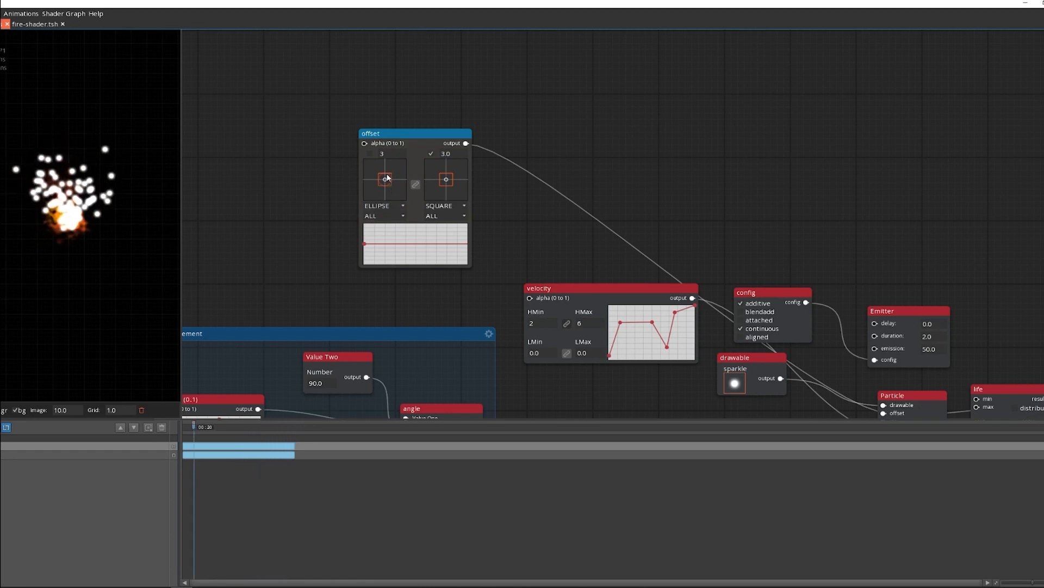
pyautogui.moveTo(365, 244); pyautogui.dragTo(365, 266)
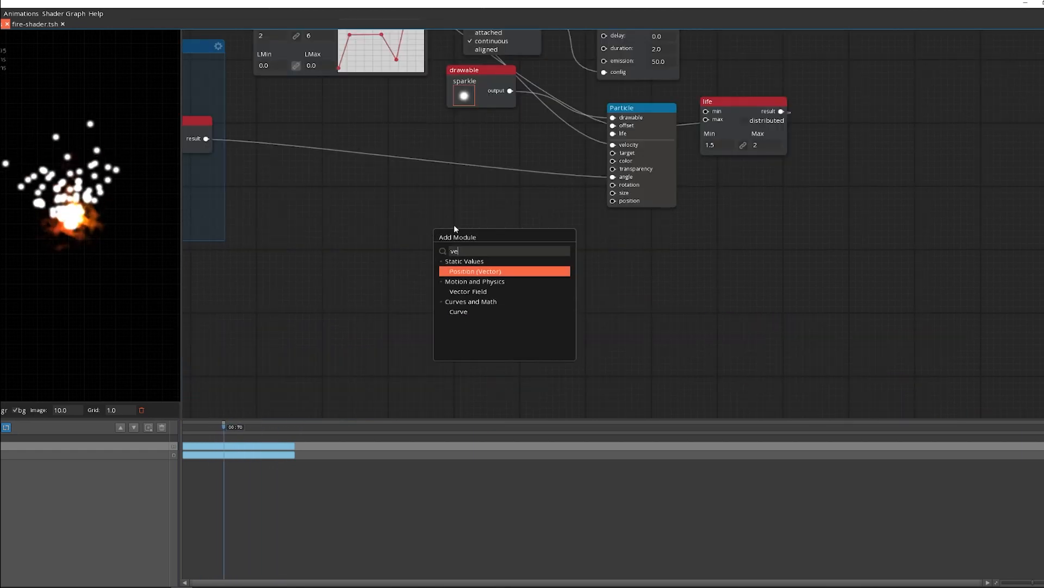
# Add a Position (Vector) module to the Particle's size input, with a Dynamic Random Range module driving each of its X and Y
pyautogui.write('pos')
pyautogui.press('Return')
pyautogui.moveTo(443, 207); pyautogui.dragTo(358, 227)
pyautogui.write('dyn')
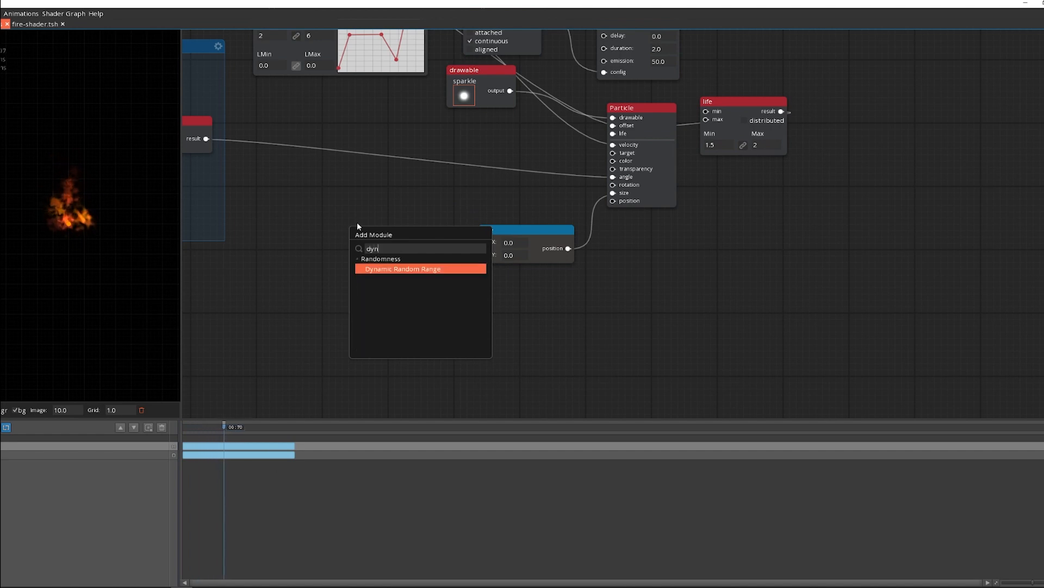
pyautogui.press('Return')
pyautogui.moveTo(485, 255); pyautogui.dragTo(362, 299)
pyautogui.write('dyn')
pyautogui.press('Return')
# Set the linked HMin and HMax values to 1.5 in both size range modules
pyautogui.click(271, 224)
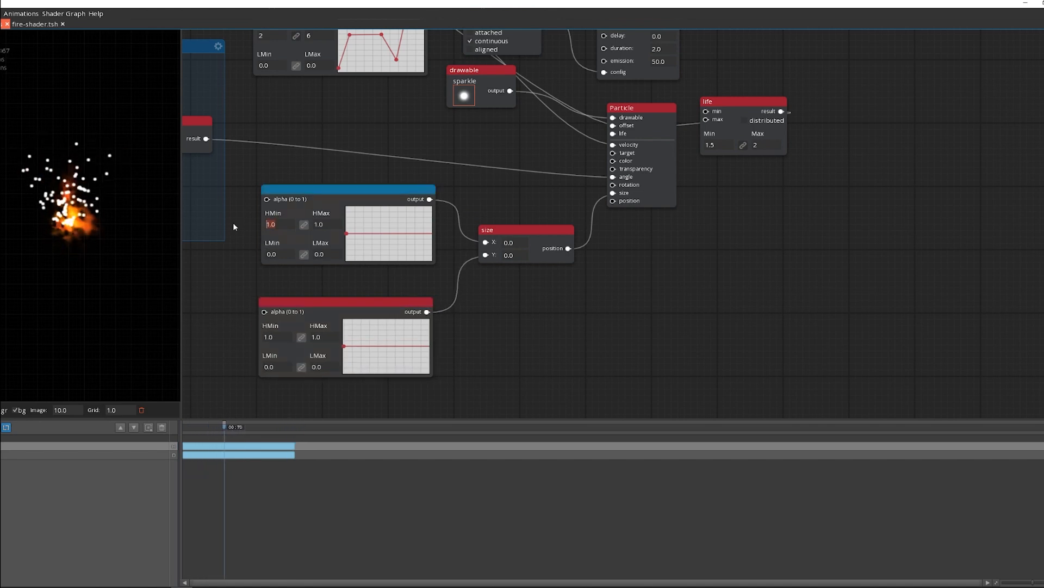
pyautogui.write('1.5')
pyautogui.click(268, 337)
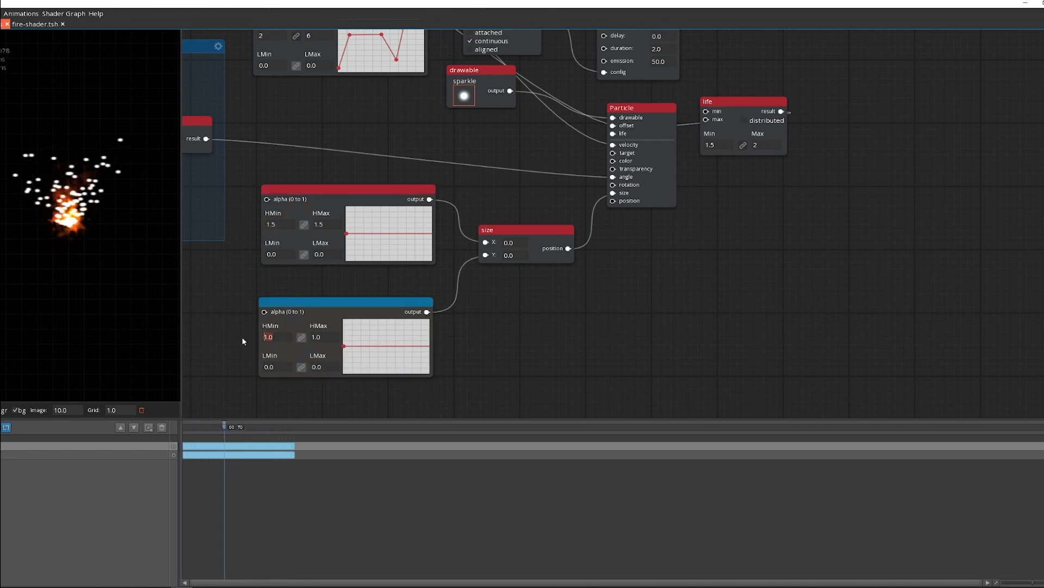
pyautogui.write('1.5')
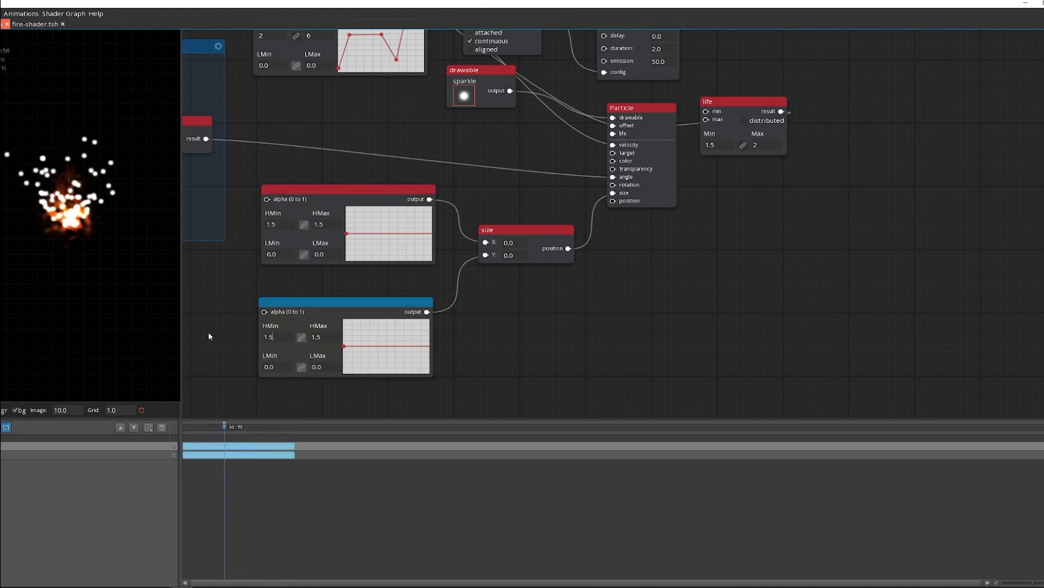
# Shape both size curves to rise from zero and drop near zero late, with the X curve peaking late and the Y curve early
pyautogui.moveTo(346, 233); pyautogui.dragTo(359, 253)
pyautogui.moveTo(405, 244); pyautogui.dragTo(408, 243)
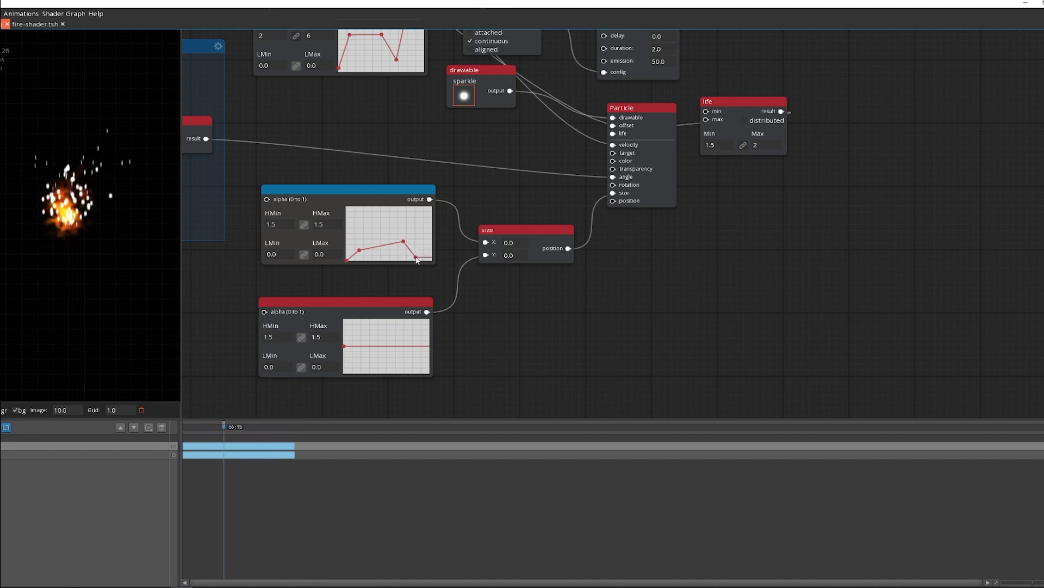
pyautogui.moveTo(347, 348); pyautogui.dragTo(339, 381)
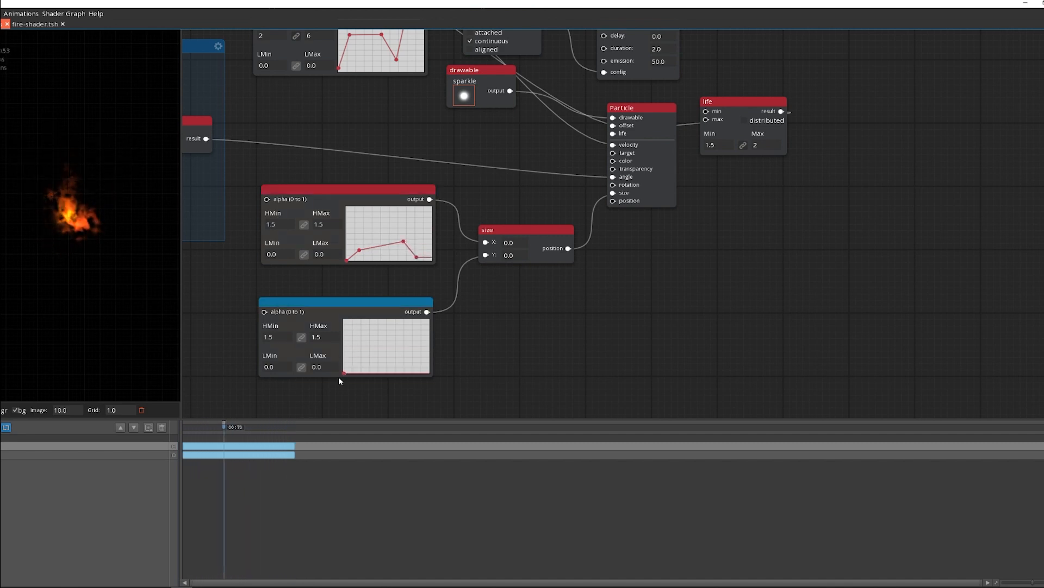
pyautogui.click(353, 359)
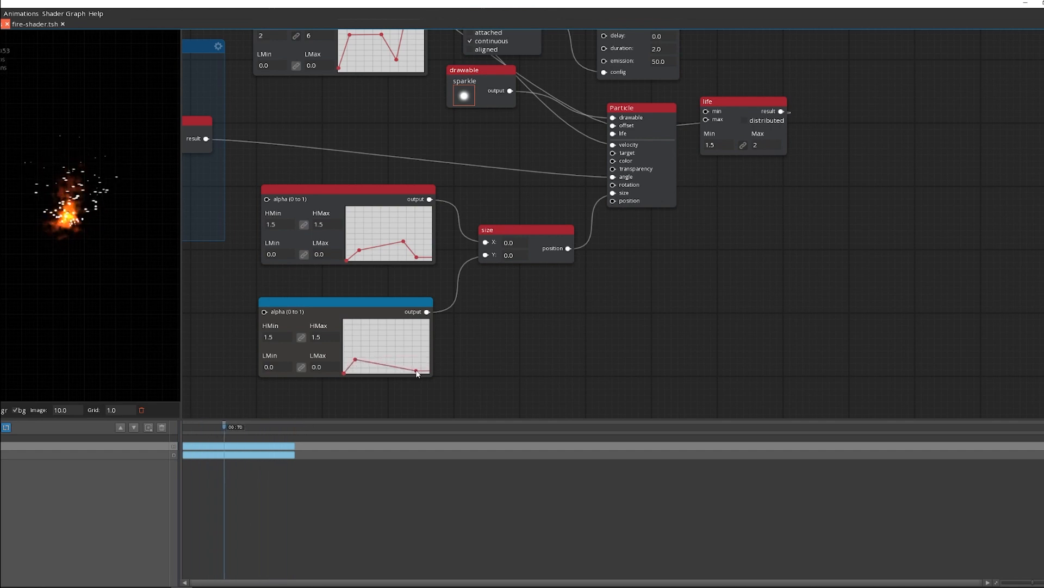
# Enable the aligned option in the sparkle config module and stack the two size range modules closer together
pyautogui.moveTo(498, 145); pyautogui.dragTo(438, 198, button='middle')
pyautogui.click(435, 186)
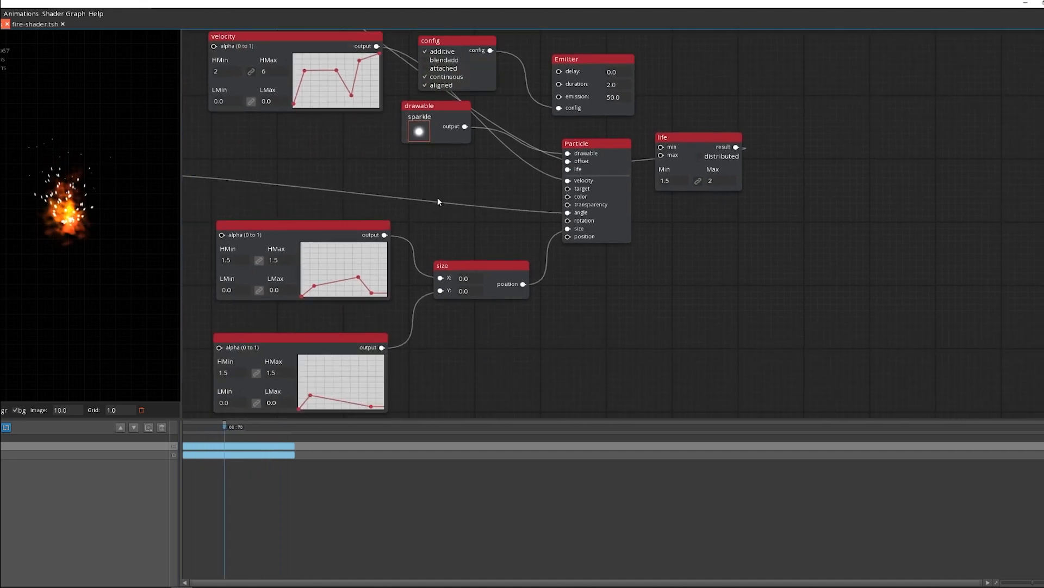
pyautogui.moveTo(359, 264); pyautogui.dragTo(359, 258)
pyautogui.moveTo(348, 338); pyautogui.dragTo(351, 321)
# Add a color gradient to the sparkle Particle's color input and set its first stop to yellow, hex FFCD1AFF
pyautogui.moveTo(532, 348); pyautogui.dragTo(492, 351, button='middle')
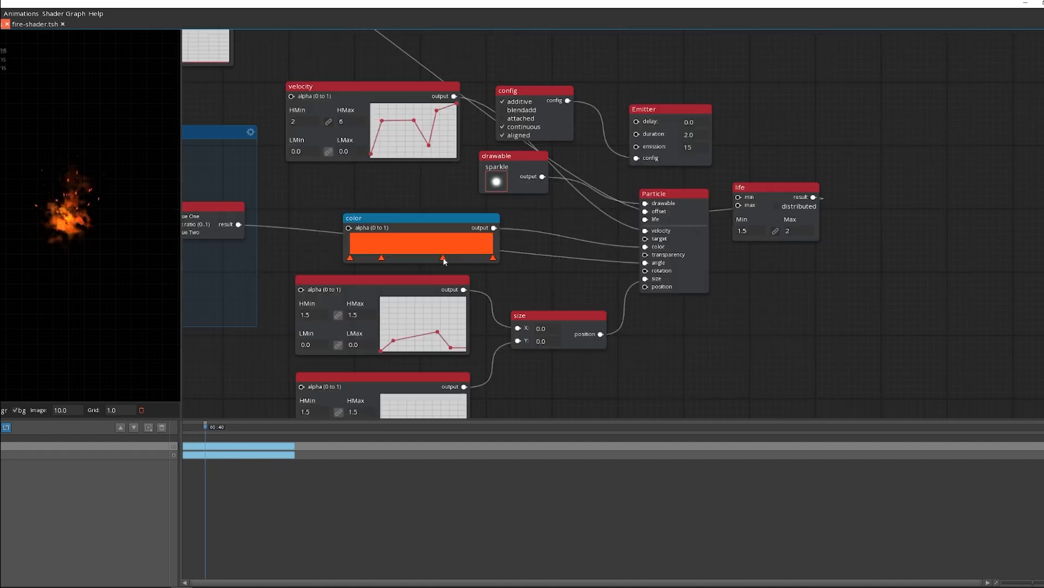
pyautogui.doubleClick(350, 258)
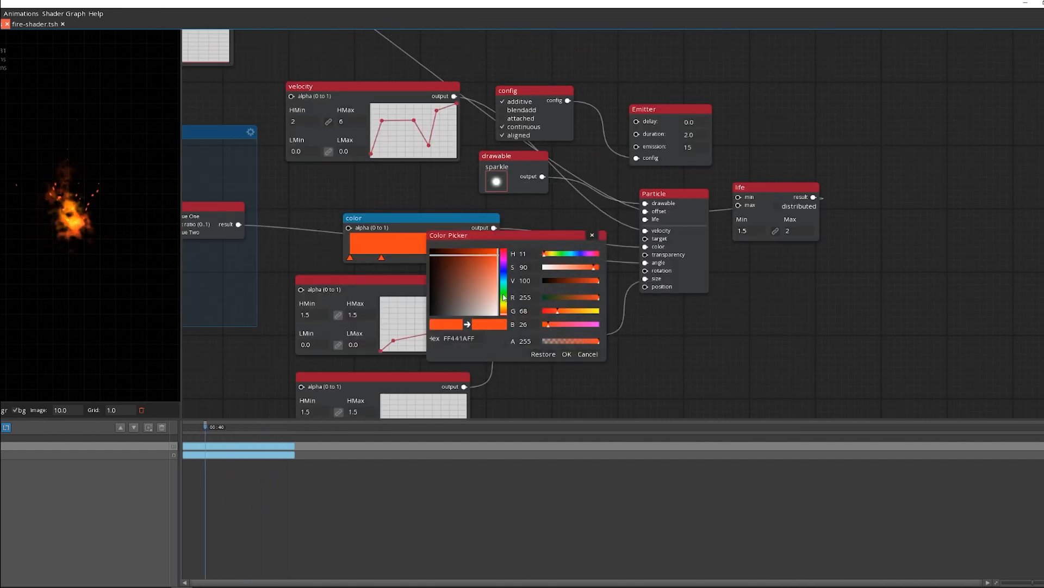
pyautogui.moveTo(504, 297); pyautogui.dragTo(534, 322)
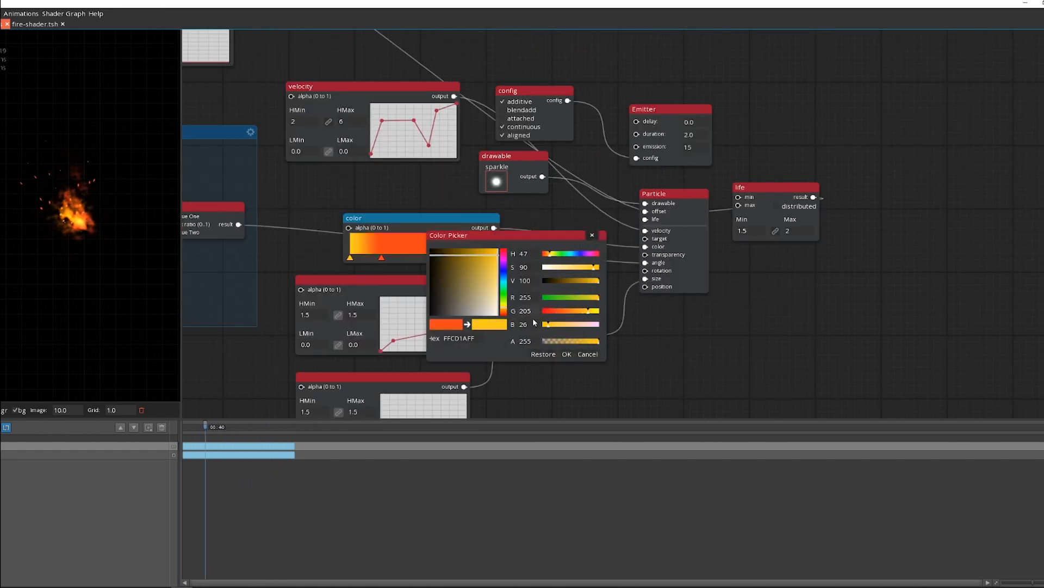
pyautogui.click(565, 355)
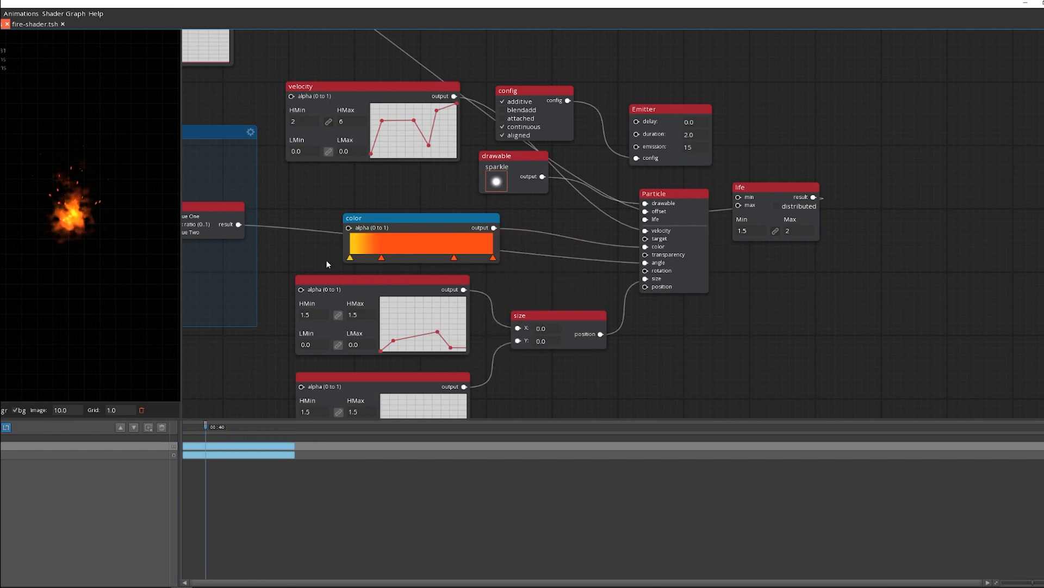
# Set the last stop of the sparkle color gradient to orange, hex F7AA0FFF
pyautogui.doubleClick(492, 258)
pyautogui.moveTo(504, 302); pyautogui.dragTo(503, 308)
pyautogui.moveTo(496, 271); pyautogui.dragTo(496, 253)
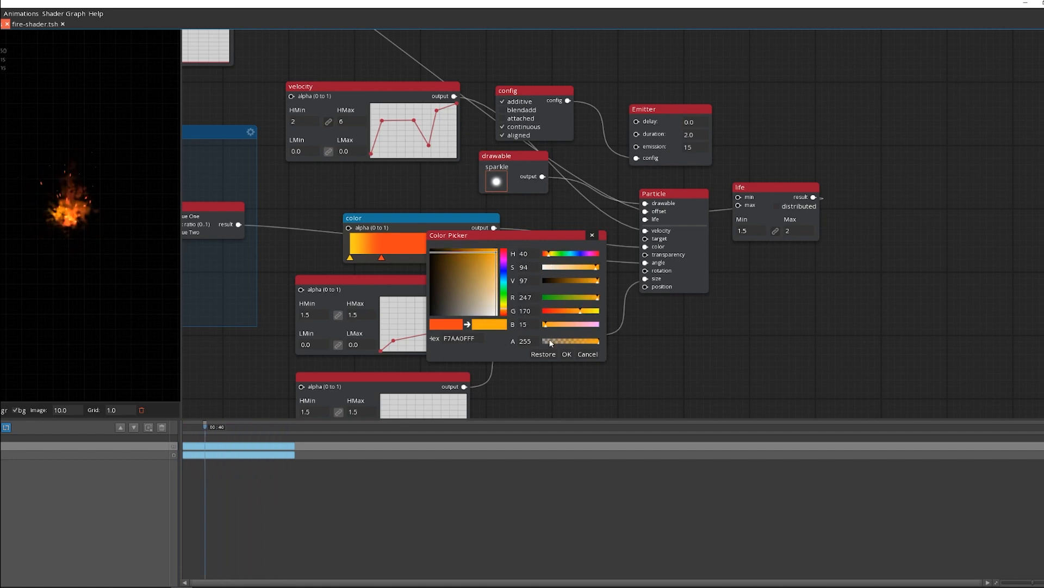
pyautogui.click(568, 354)
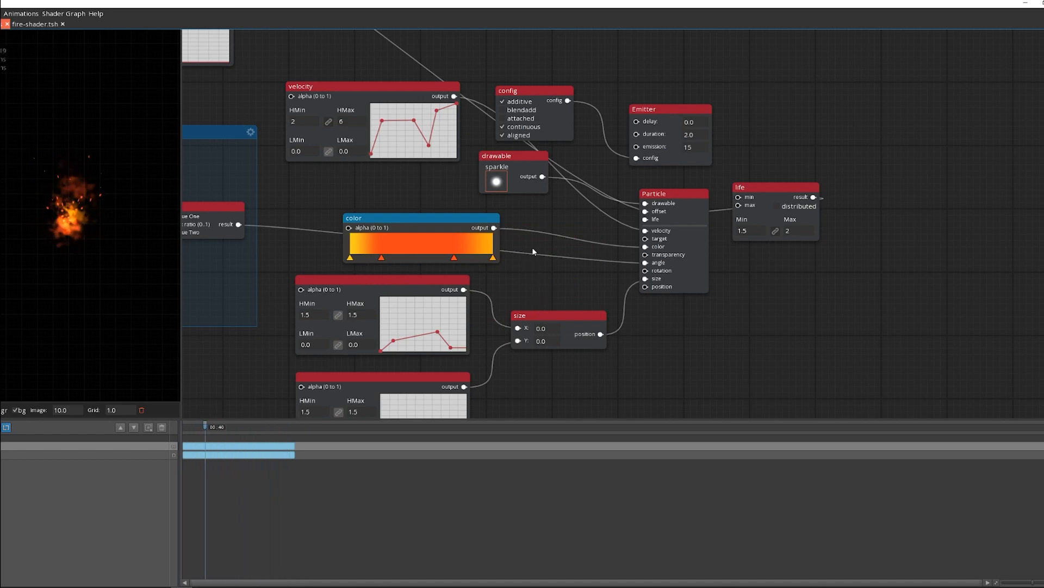
pyautogui.moveTo(552, 226); pyautogui.dragTo(566, 303, button='middle')
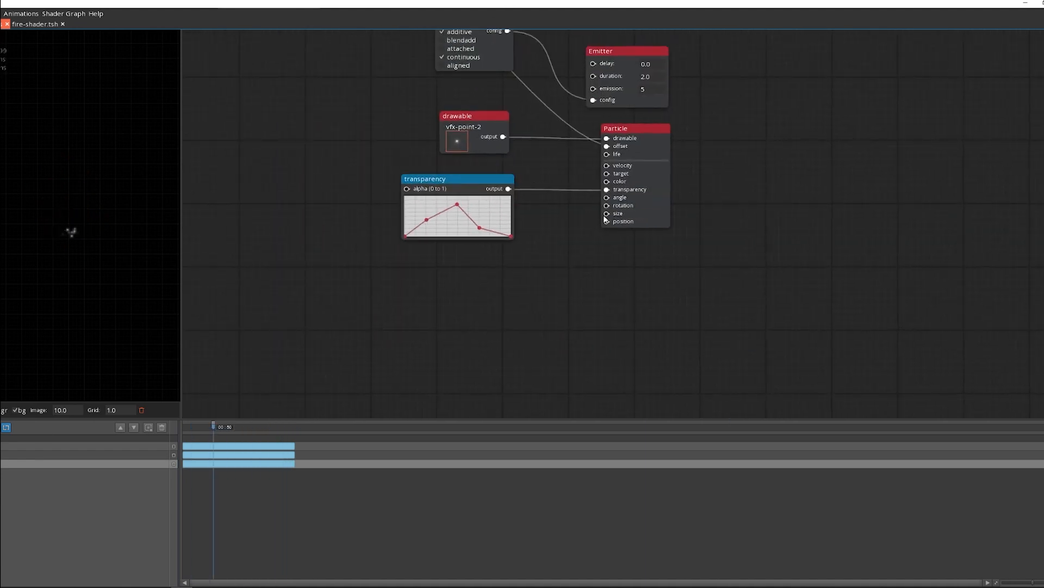
# Add a size module to the vfx-point-2 Particle and arrange the Emitter and Particle modules of the new emitter
pyautogui.moveTo(605, 216); pyautogui.dragTo(441, 295)
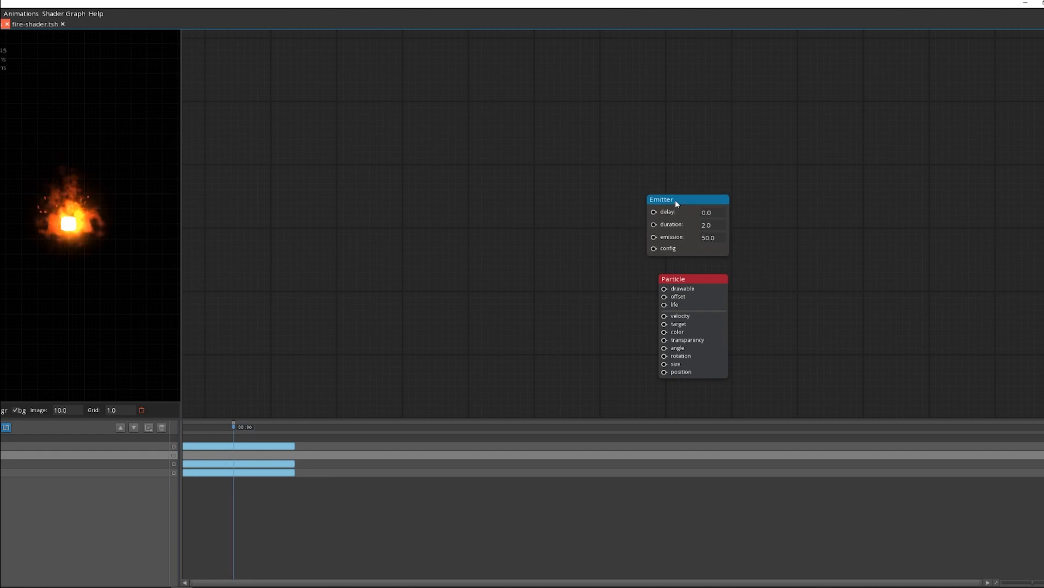
pyautogui.moveTo(677, 203); pyautogui.dragTo(674, 199)
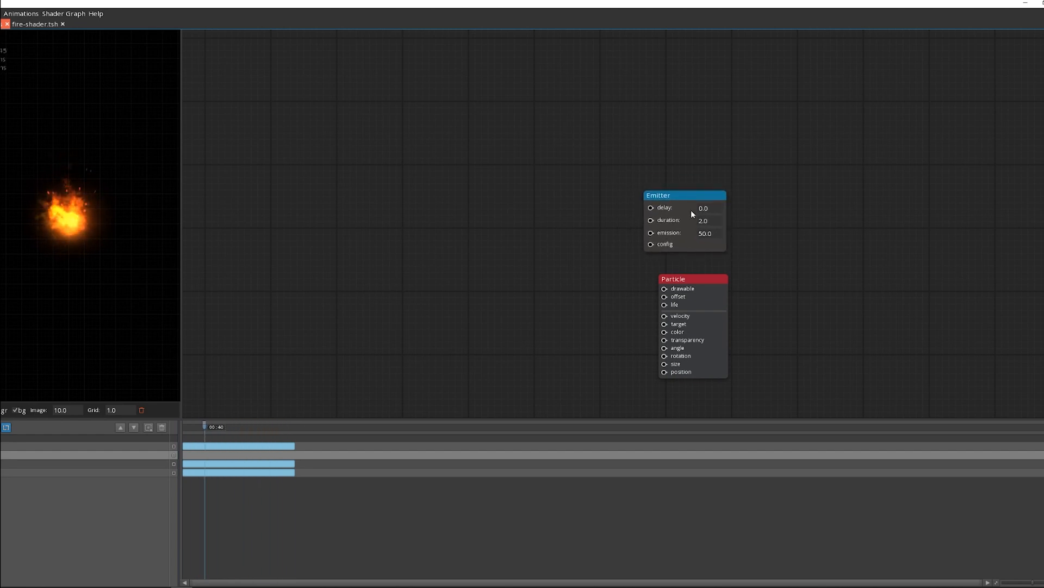
pyautogui.moveTo(698, 279); pyautogui.dragTo(694, 271)
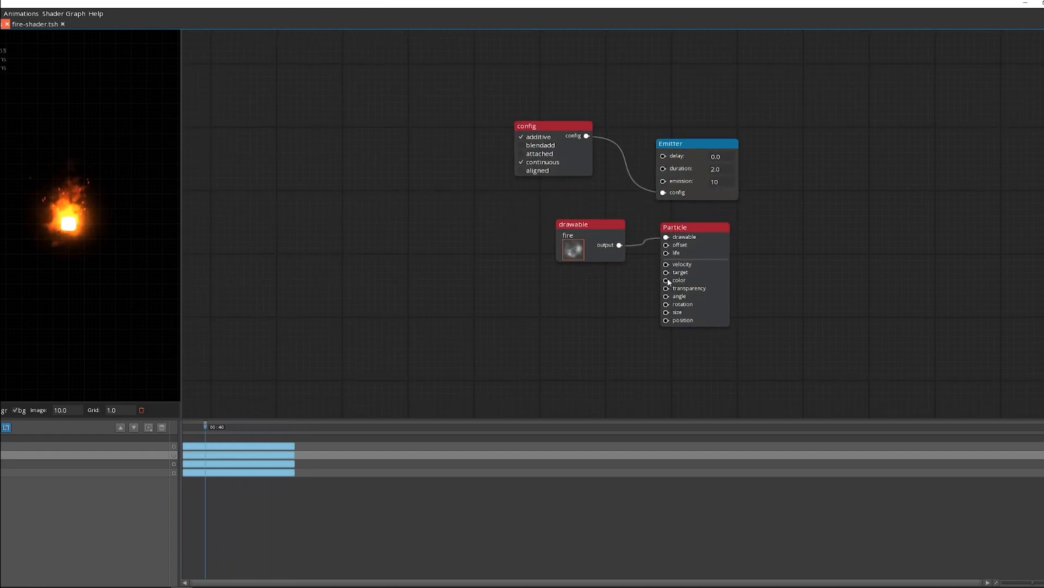
# Add a velocity range to the new emitter's Particle with HMin 2 and HMax 4 and a gently falling curve
pyautogui.moveTo(666, 265); pyautogui.dragTo(326, 208)
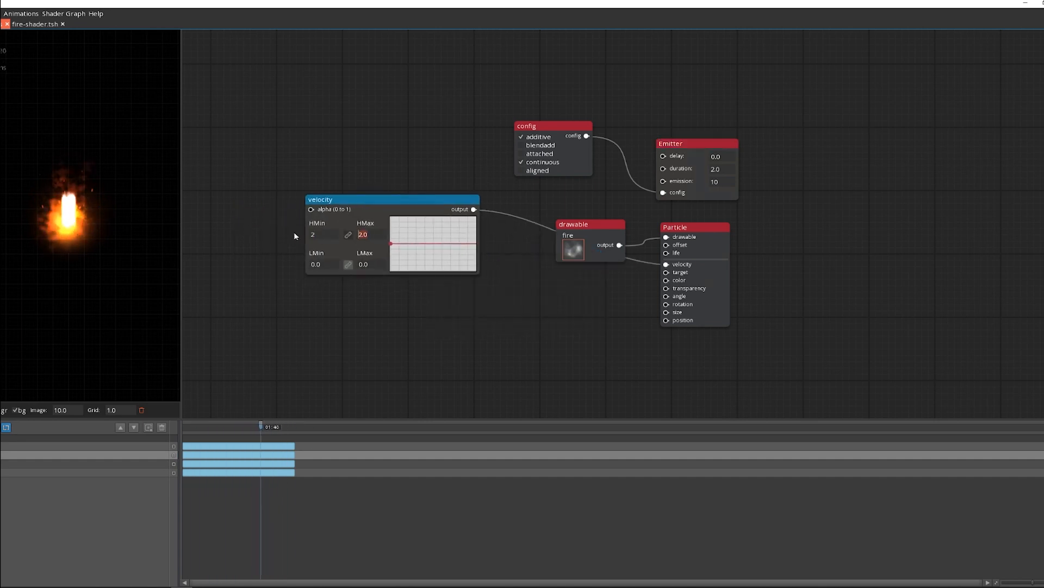
pyautogui.write('4')
pyautogui.press('Return')
pyautogui.moveTo(389, 205); pyautogui.dragTo(384, 201)
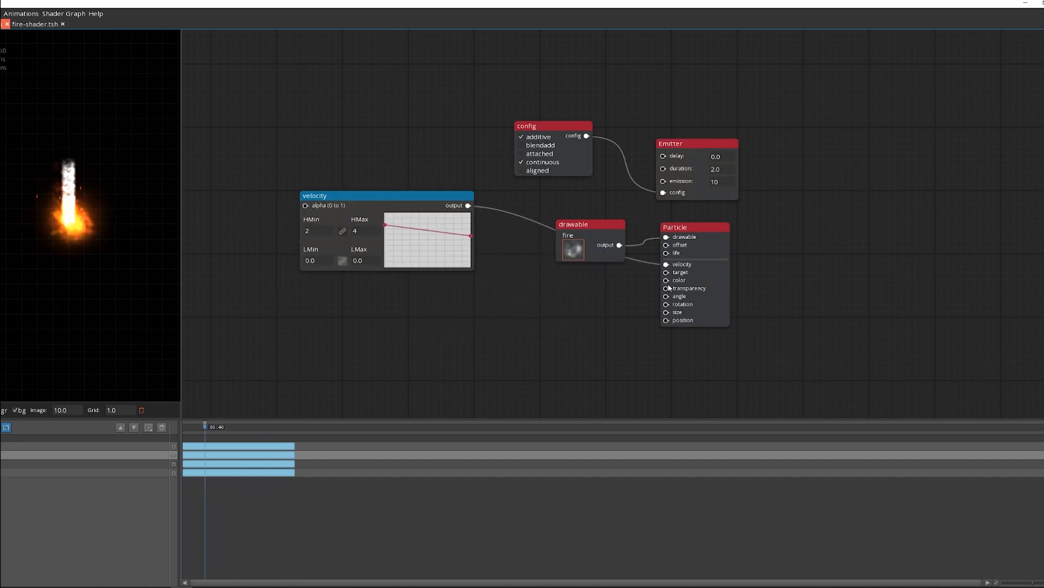
# Add an angle range below velocity with high values 90 and low values 146 and 28, its curve rising steeply early
pyautogui.moveTo(667, 296); pyautogui.dragTo(426, 303)
pyautogui.moveTo(444, 263); pyautogui.dragTo(411, 285)
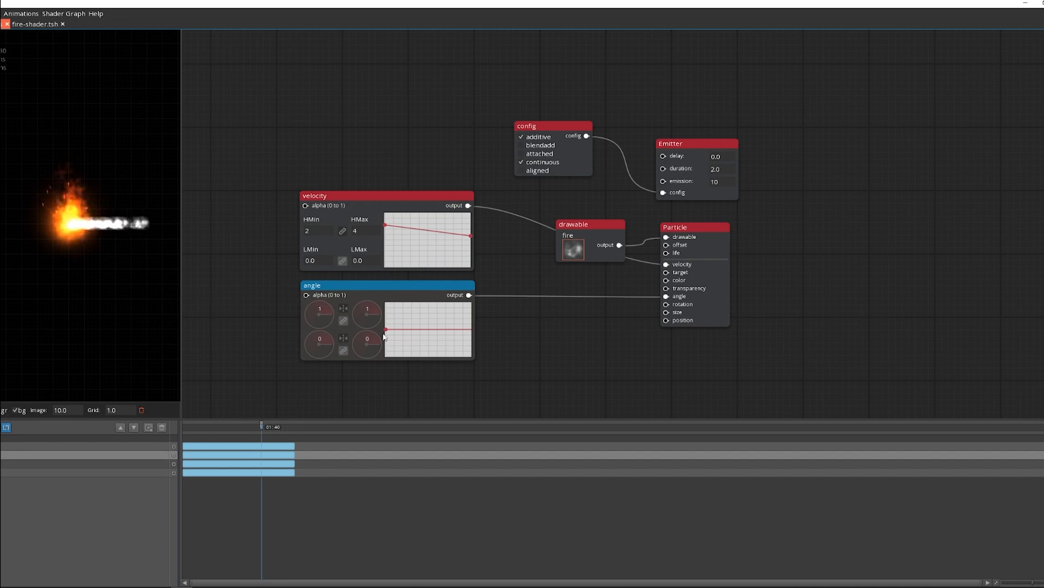
pyautogui.moveTo(325, 311); pyautogui.dragTo(319, 304)
pyautogui.moveTo(315, 342); pyautogui.dragTo(310, 337)
pyautogui.click(343, 350)
pyautogui.moveTo(375, 342); pyautogui.dragTo(376, 337)
pyautogui.moveTo(469, 332); pyautogui.dragTo(472, 302)
pyautogui.moveTo(424, 332); pyautogui.dragTo(412, 319)
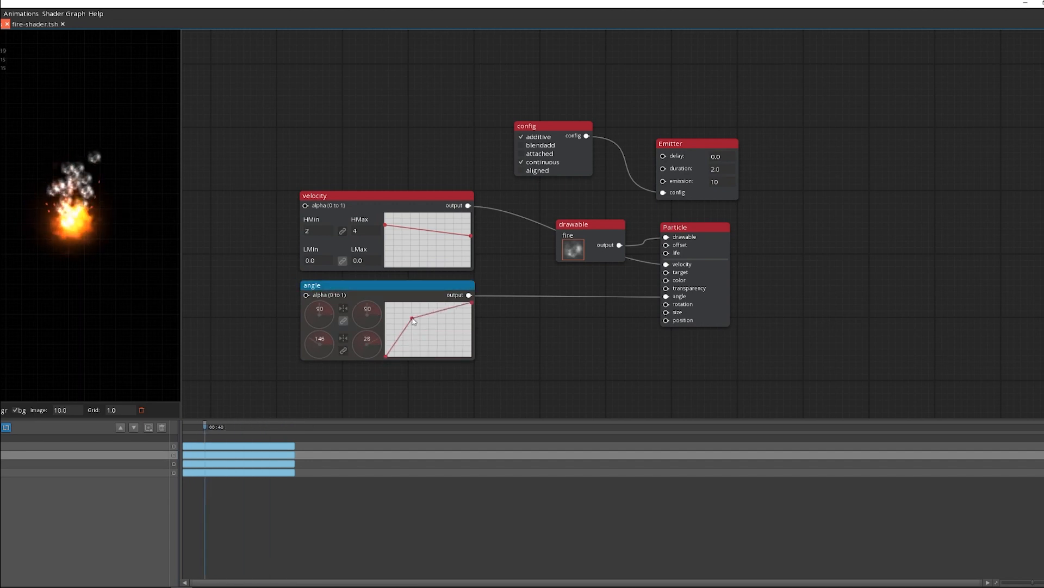
# Add a size range to the fire-drawable Particle with HMin 3 and HMax 6 and a curve rising to the maximum
pyautogui.moveTo(666, 313); pyautogui.dragTo(376, 378)
pyautogui.moveTo(529, 368); pyautogui.dragTo(534, 302, button='middle')
pyautogui.moveTo(317, 347); pyautogui.dragTo(284, 344)
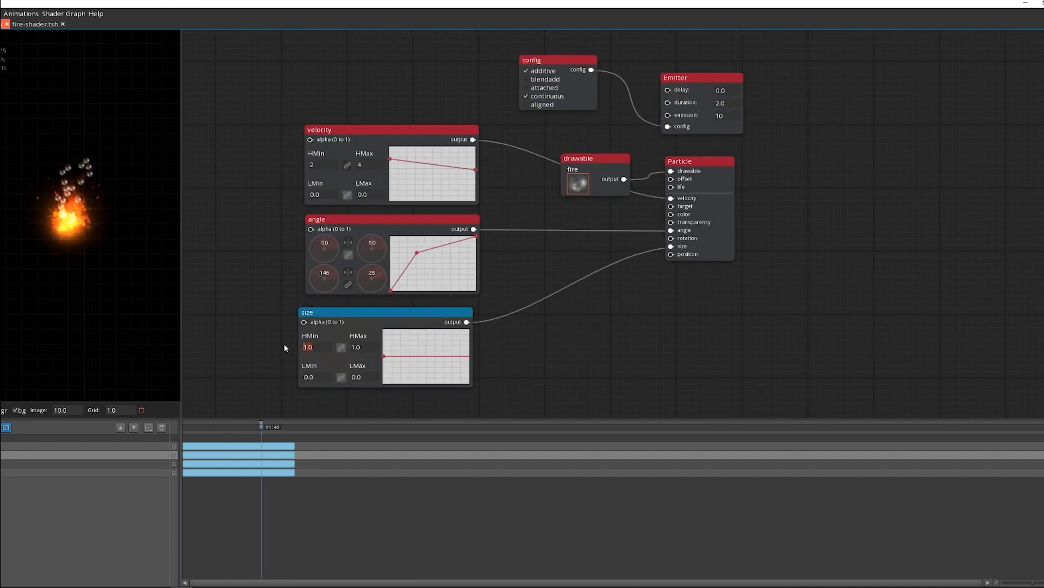
pyautogui.write('3')
pyautogui.click(341, 347)
pyautogui.moveTo(365, 347); pyautogui.dragTo(321, 343)
pyautogui.write('6')
pyautogui.moveTo(468, 356); pyautogui.dragTo(470, 329)
# Add a transparency curve to the Particle with zero at both ends and a low peak midway, placed beside the angle module
pyautogui.moveTo(671, 222); pyautogui.dragTo(584, 354)
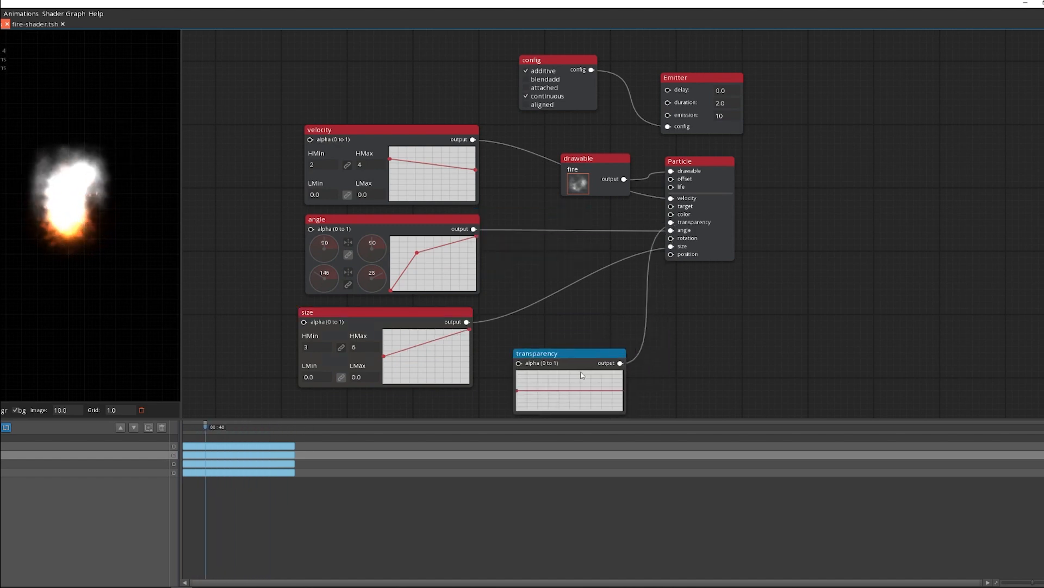
pyautogui.click(570, 389)
pyautogui.click(623, 396)
pyautogui.moveTo(623, 396); pyautogui.dragTo(624, 412)
pyautogui.moveTo(517, 392); pyautogui.dragTo(518, 412)
pyautogui.moveTo(571, 354); pyautogui.dragTo(546, 269)
# Add a rotation range to the Particle with unlinked high values 0 and 360, and adjust the end point of its curve
pyautogui.moveTo(671, 238); pyautogui.dragTo(574, 359)
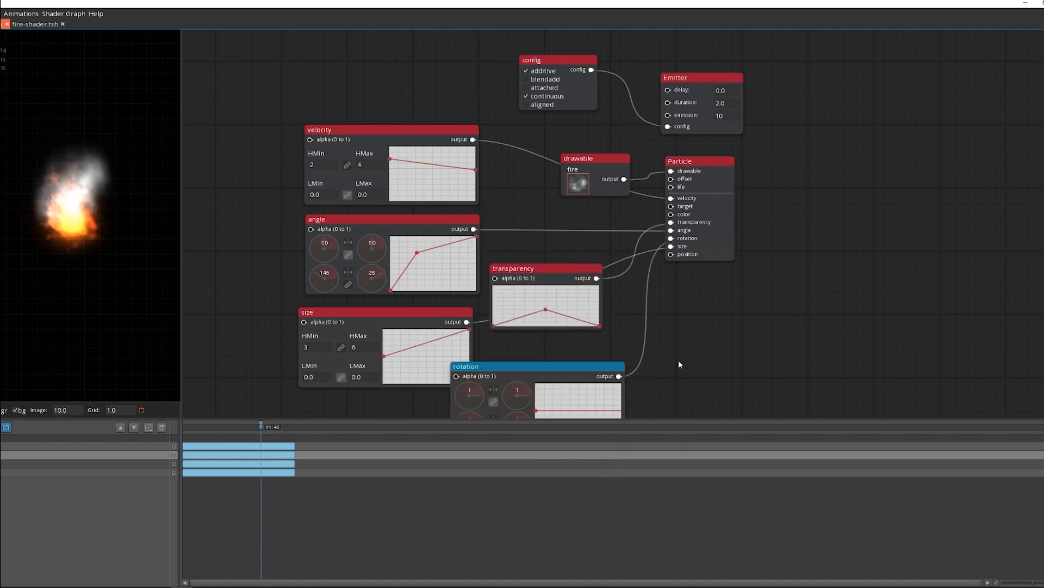
pyautogui.moveTo(678, 360); pyautogui.dragTo(674, 293, button='middle')
pyautogui.moveTo(531, 359); pyautogui.dragTo(530, 373)
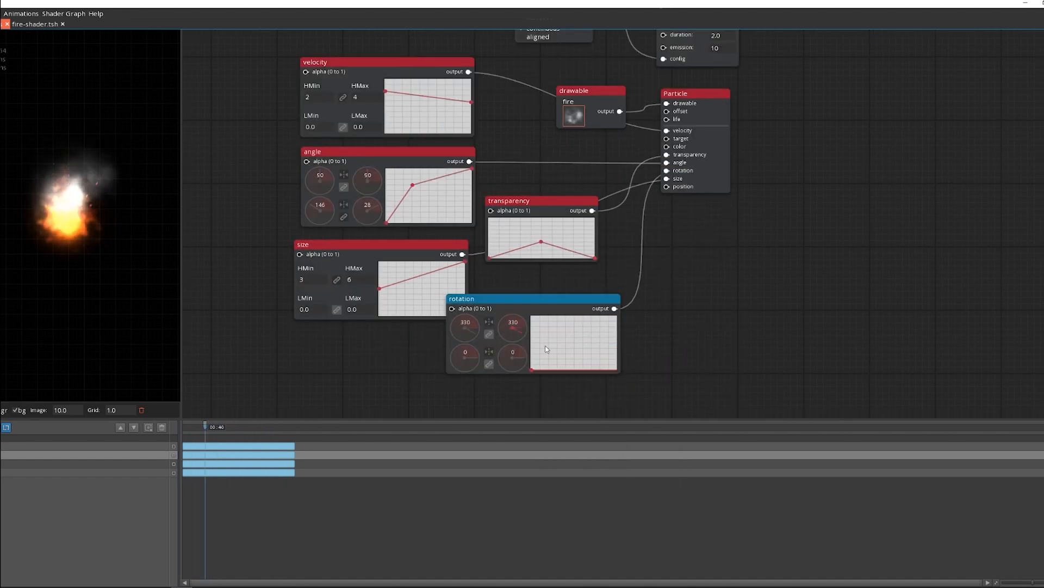
pyautogui.click(489, 334)
pyautogui.moveTo(468, 322); pyautogui.dragTo(446, 321)
pyautogui.write('0')
pyautogui.moveTo(517, 322); pyautogui.dragTo(492, 322)
pyautogui.write('360')
pyautogui.moveTo(617, 370); pyautogui.dragTo(650, 363)
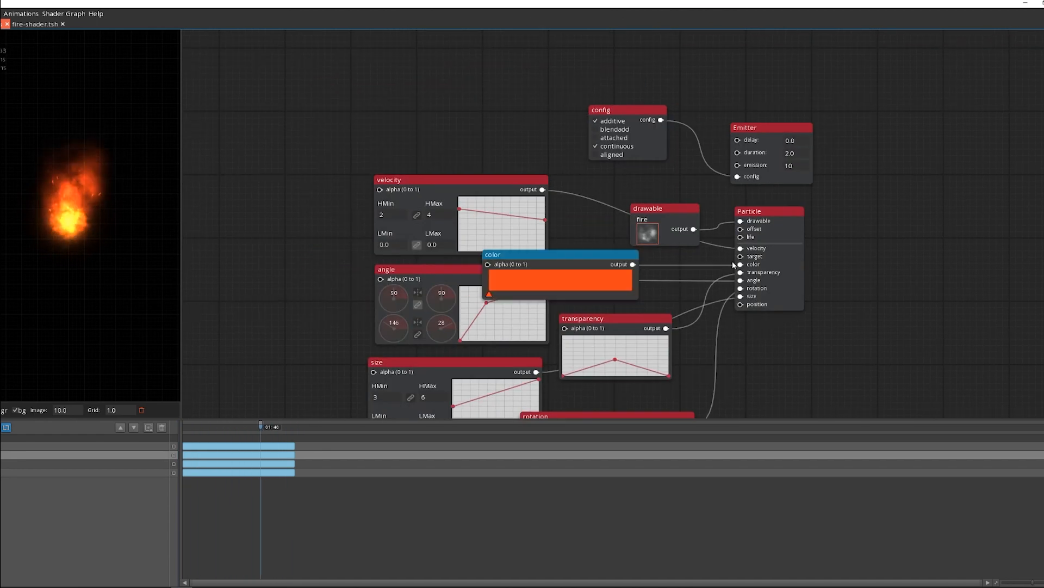
# Move the color gradient above the velocity module and recolor its later stop to a muted brown
pyautogui.moveTo(539, 289); pyautogui.dragTo(338, 139)
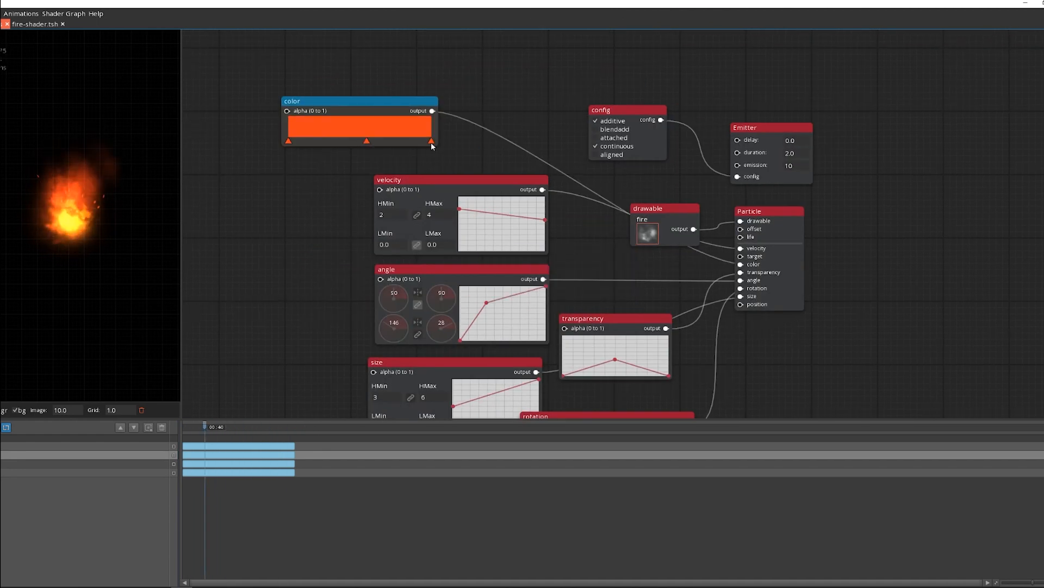
pyautogui.doubleClick(431, 142)
# Load bg-fire-1.png from the record folder into the effect preview as its background image
pyautogui.moveTo(37, 585)
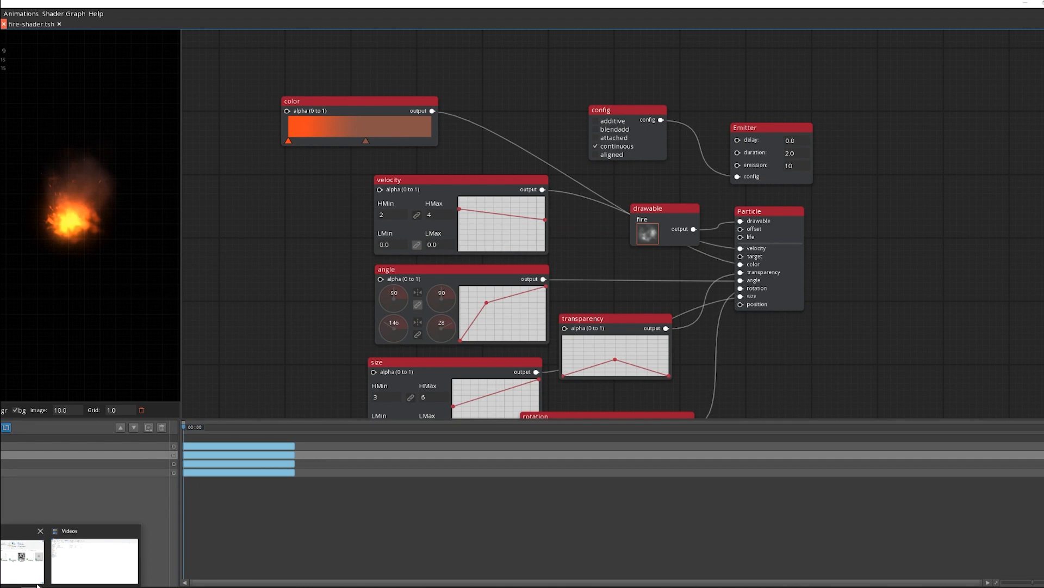
pyautogui.click(22, 561)
pyautogui.moveTo(136, 386); pyautogui.dragTo(41, 217)
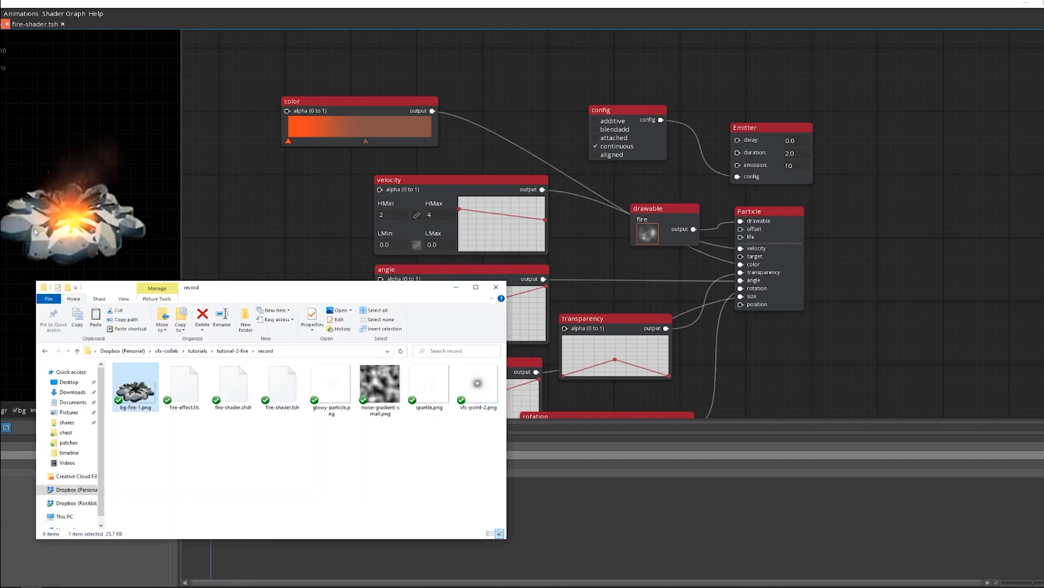
pyautogui.click(70, 216)
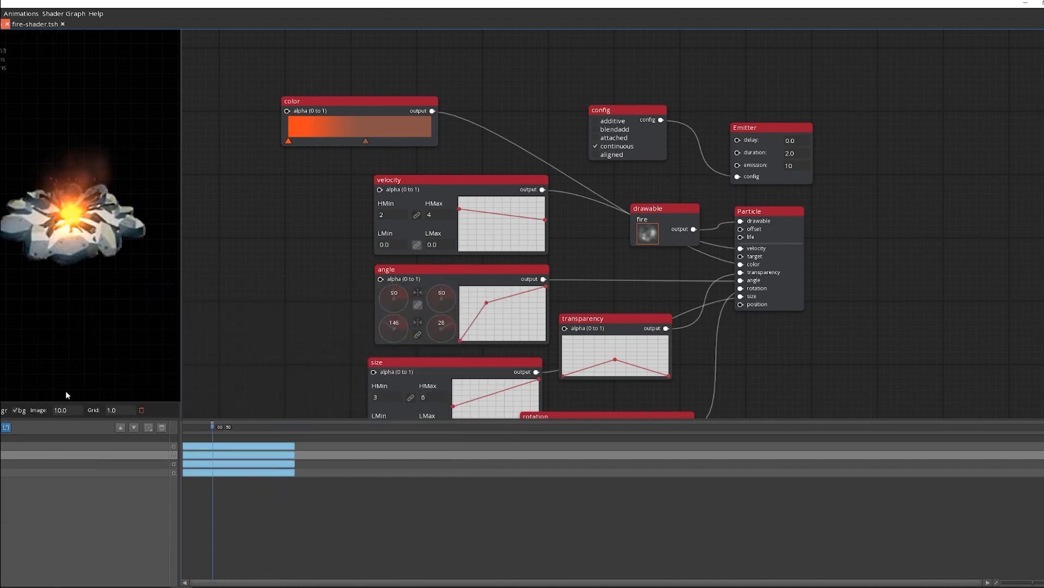
# Set the preview background image size to 6 and reposition the preview
pyautogui.click(44, 410)
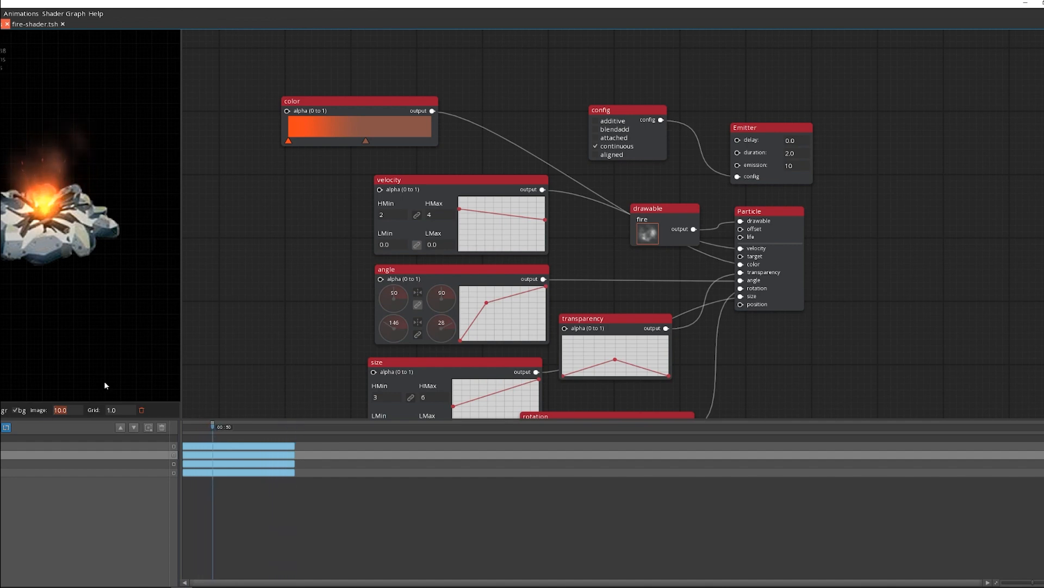
pyautogui.write('6')
pyautogui.moveTo(65, 280); pyautogui.dragTo(129, 351)
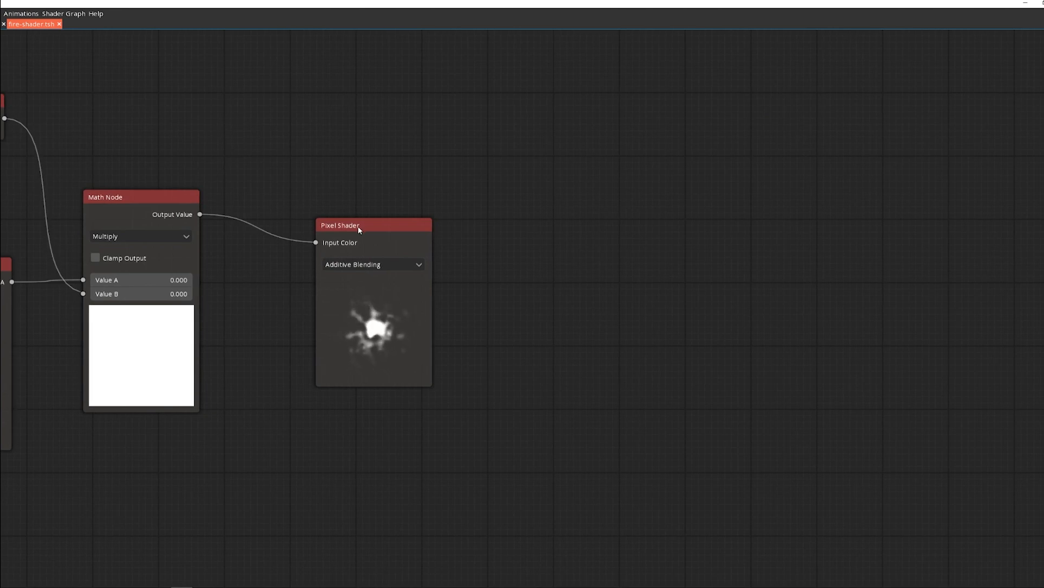
# Detach the Pixel Shader in fire-shader.tsh and add an Alpha Pre-Multiply node fed by the Multiply Math Node's output
pyautogui.moveTo(359, 227); pyautogui.dragTo(350, 246)
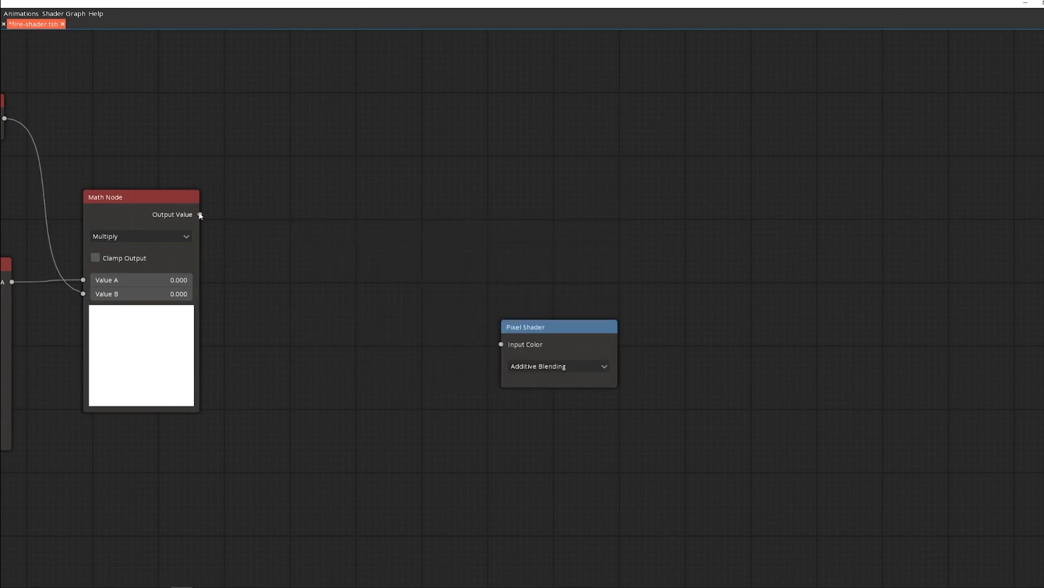
pyautogui.moveTo(200, 214); pyautogui.dragTo(379, 268)
pyautogui.write('alpha')
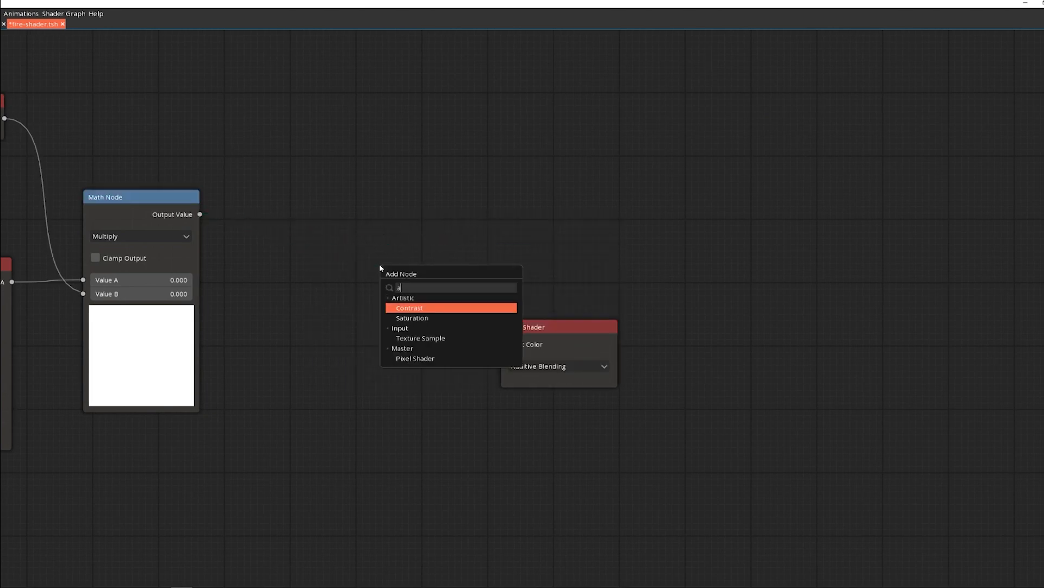
pyautogui.press('Return')
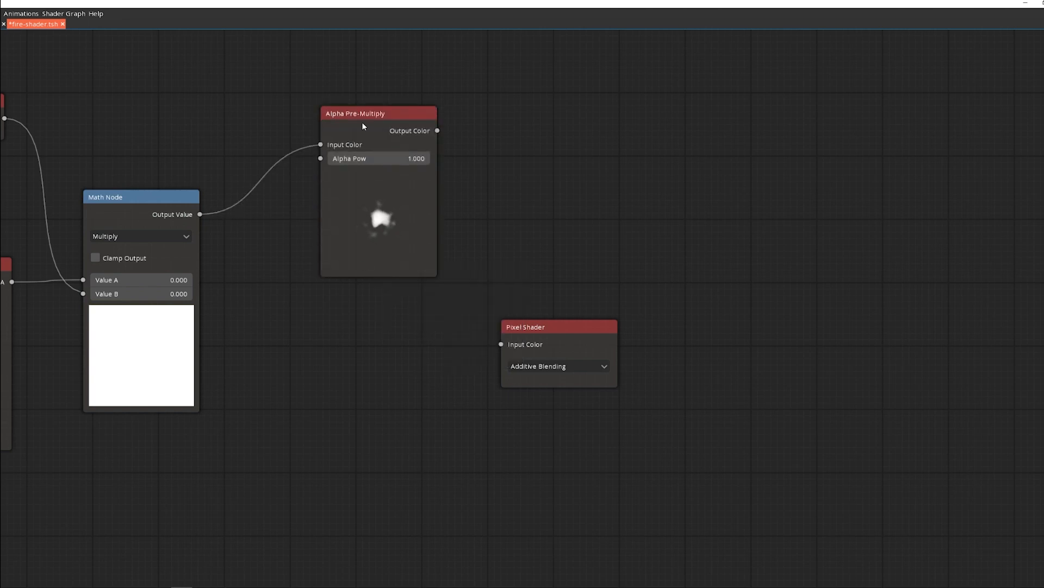
pyautogui.moveTo(361, 120); pyautogui.dragTo(333, 224)
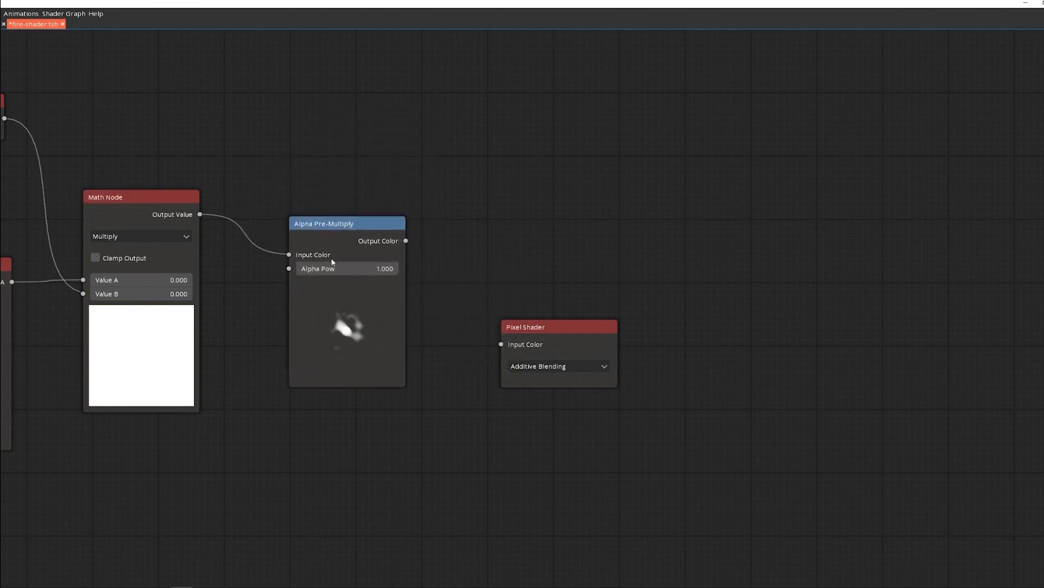
# Set Alpha Pow to 3 and connect the Alpha Pre-Multiply output color to the Pixel Shader's input color
pyautogui.doubleClick(376, 270)
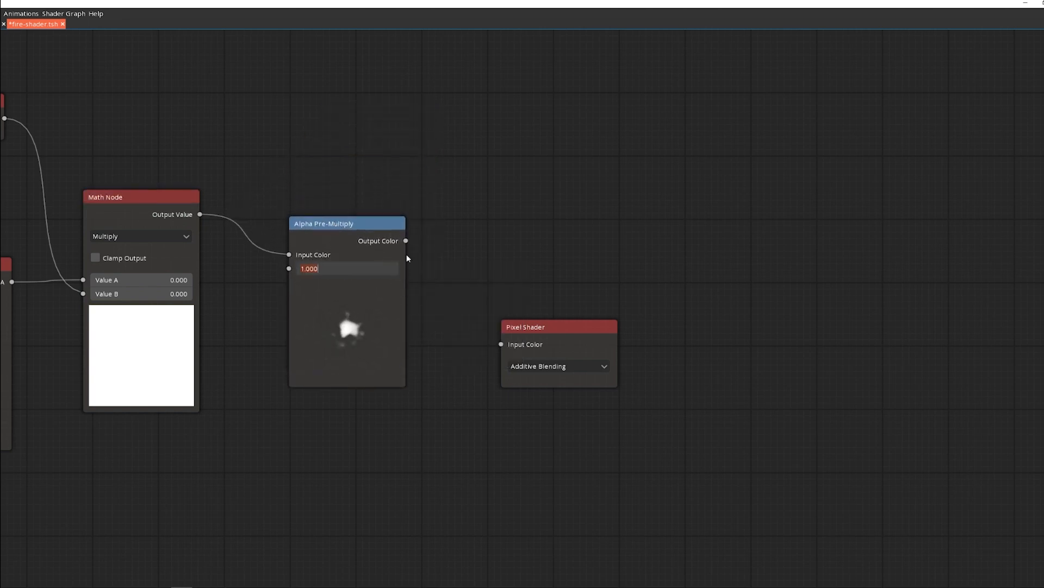
pyautogui.write('3')
pyautogui.moveTo(405, 240); pyautogui.dragTo(496, 340)
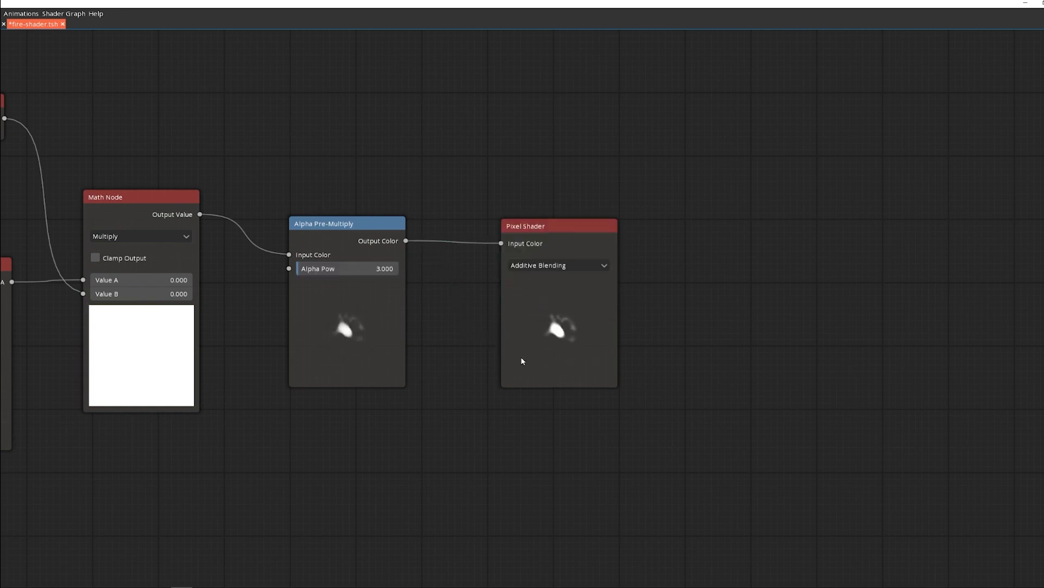